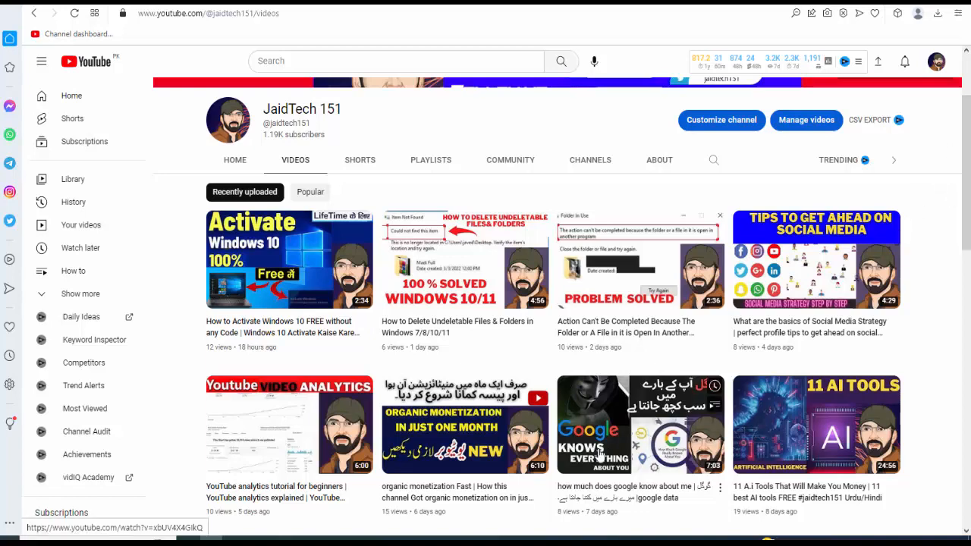
Switch to the Chrome window showing the Canva home page
mouse_move(616, 539)
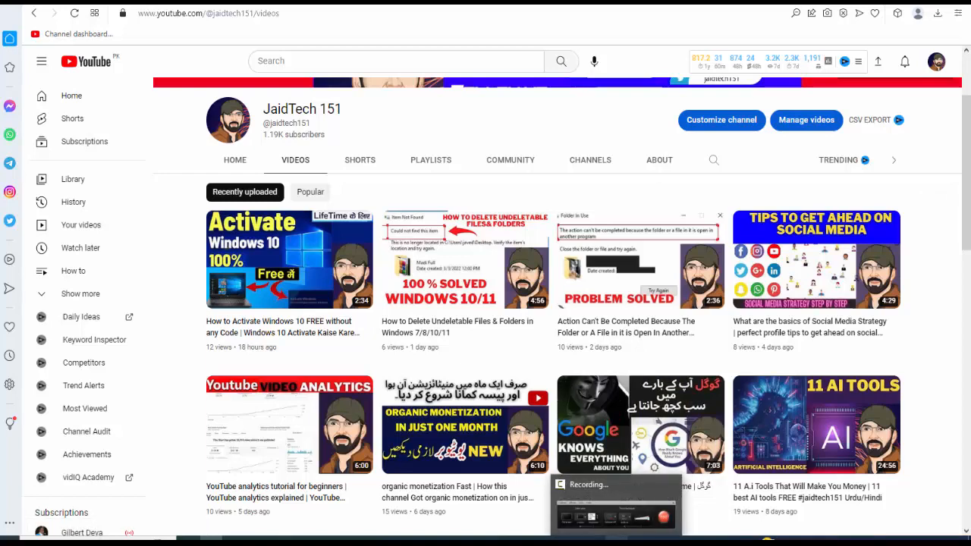
left_click(616, 538)
left_click(610, 537)
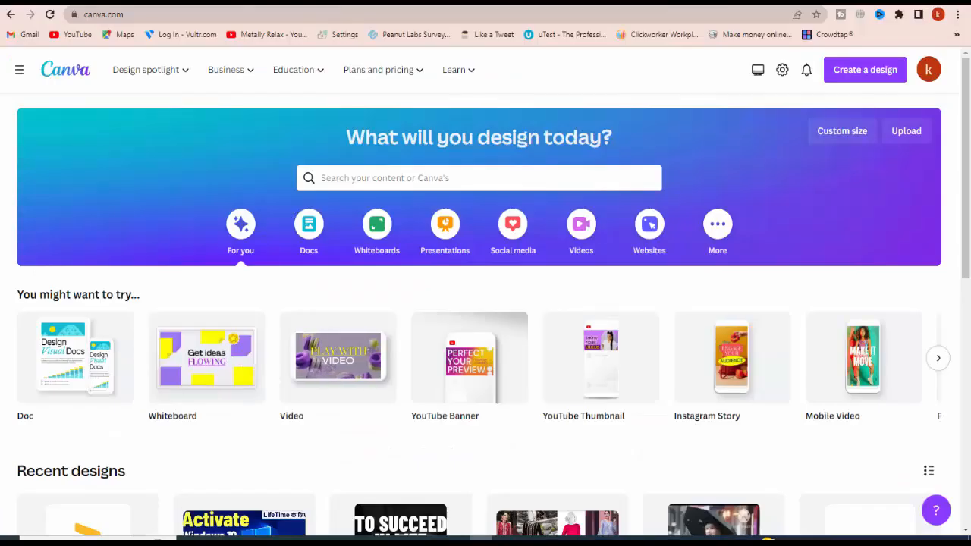
mouse_move(152, 69)
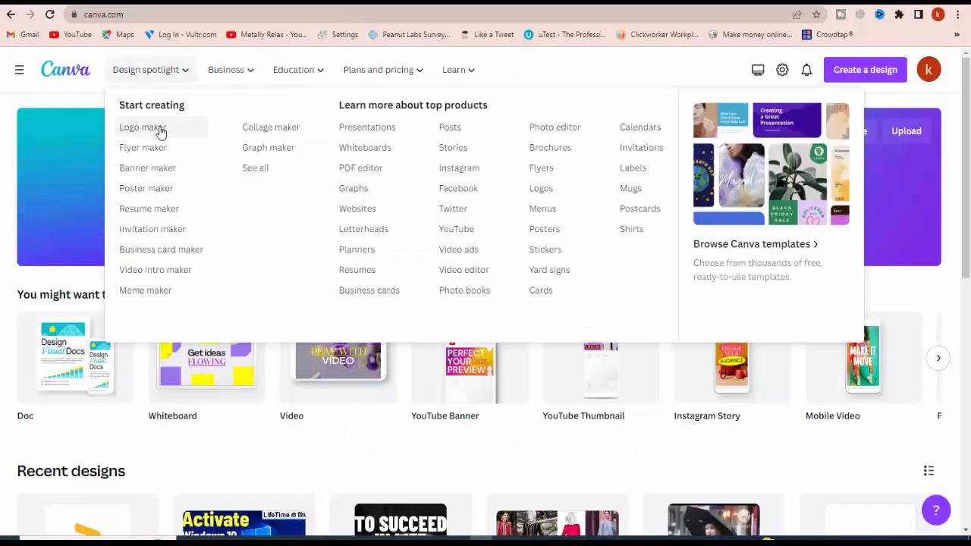
left_click(144, 128)
scroll(533, 258, "down", 4)
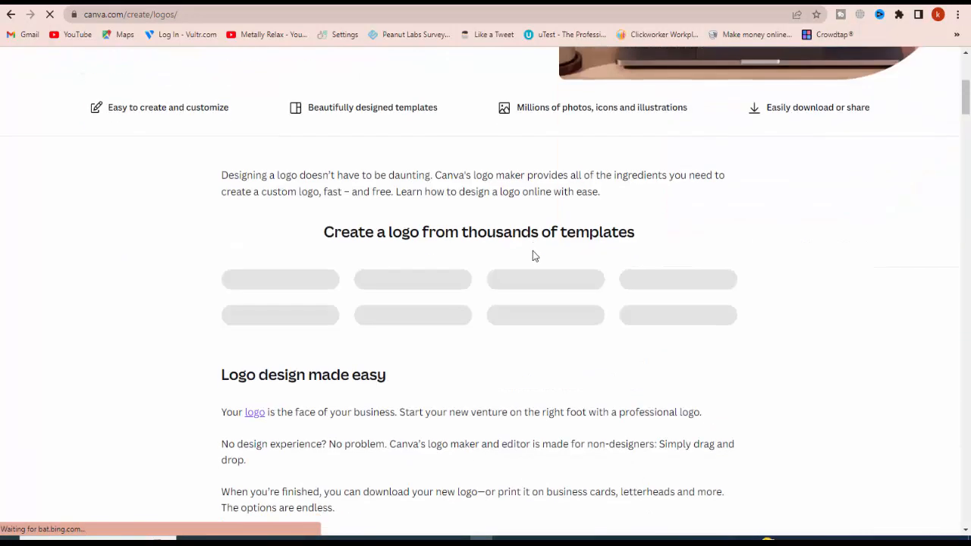
scroll(533, 256, "up", 4)
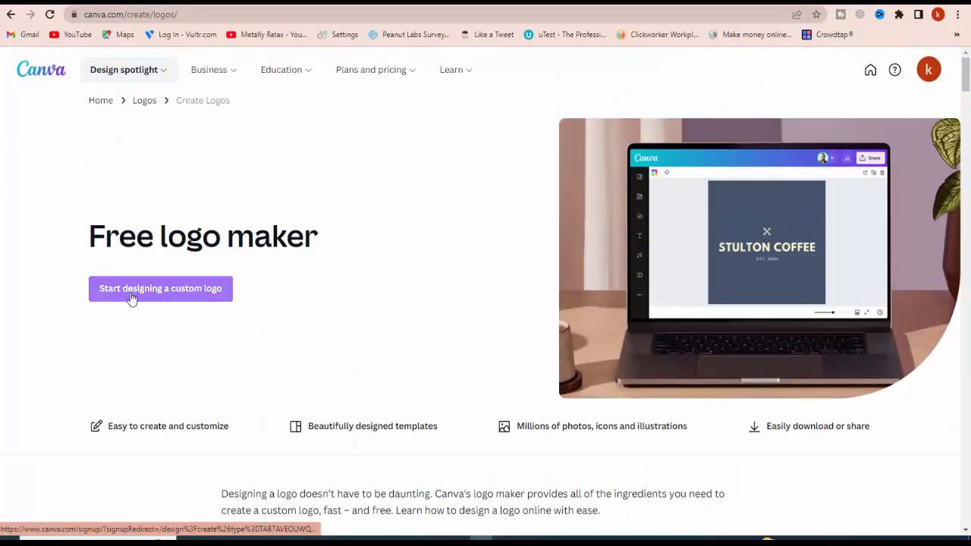
left_click(167, 299)
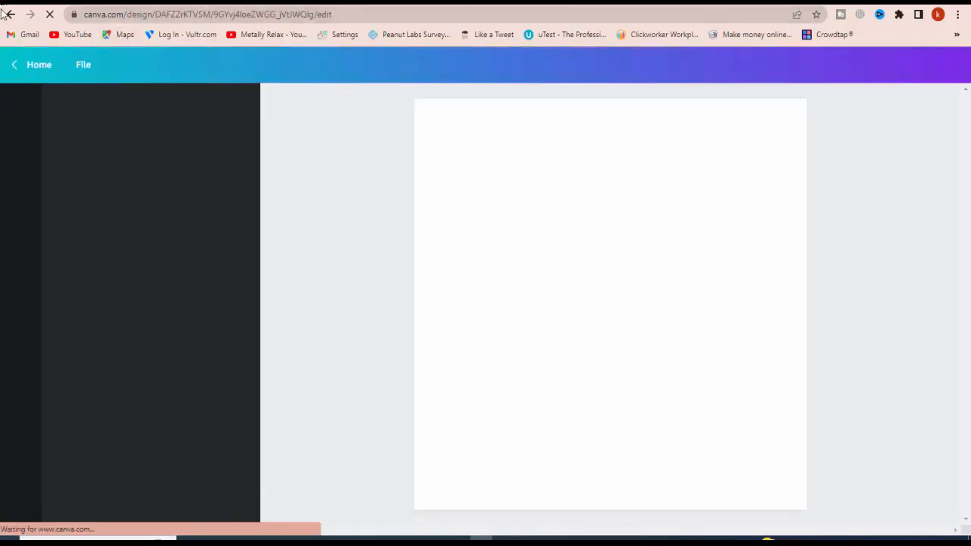
left_click(9, 15)
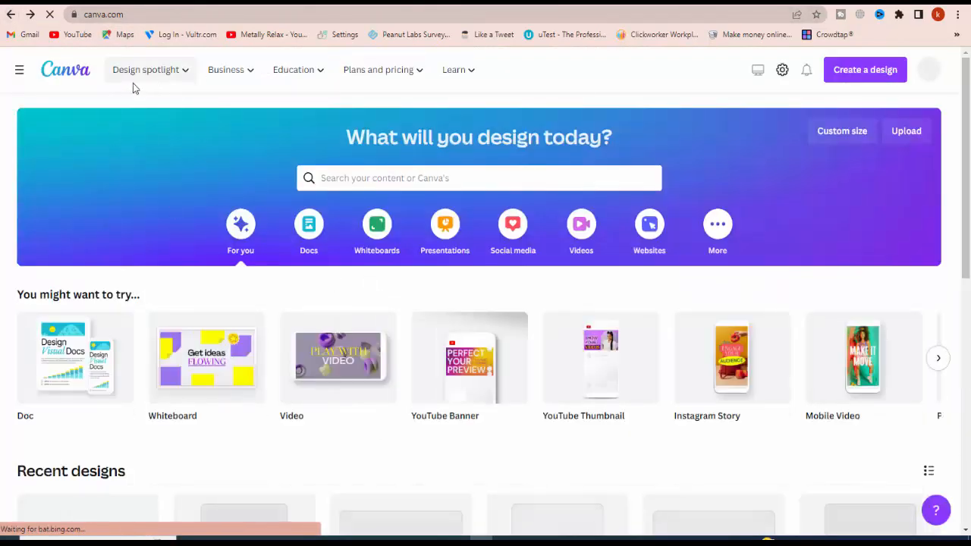
Go to Canva's Logo maker and start designing a custom logo on a blank page
mouse_move(135, 82)
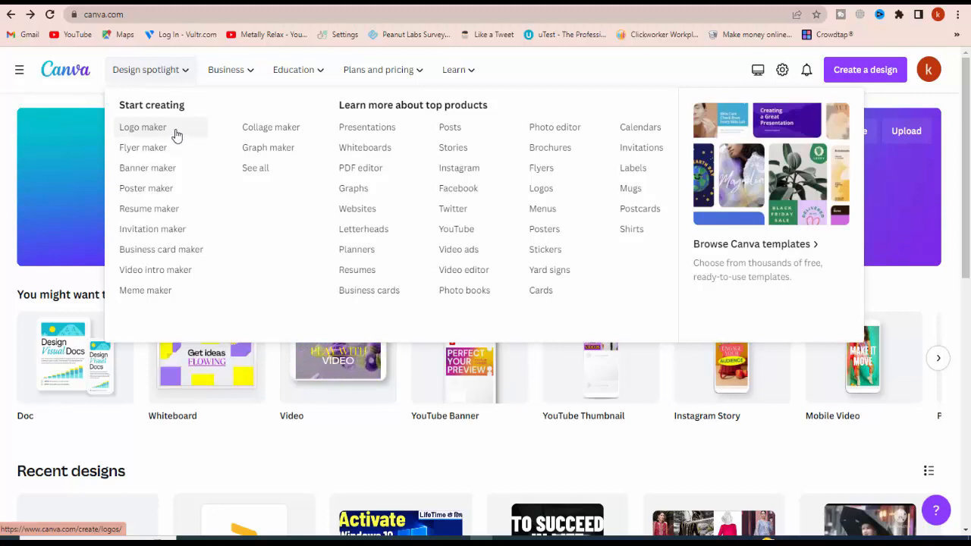
left_click(175, 77)
left_click(175, 78)
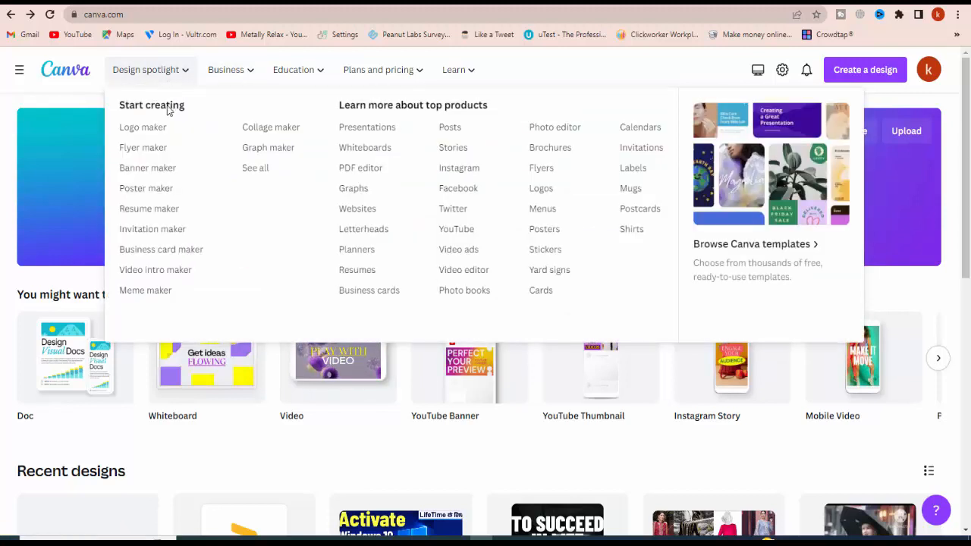
left_click(155, 129)
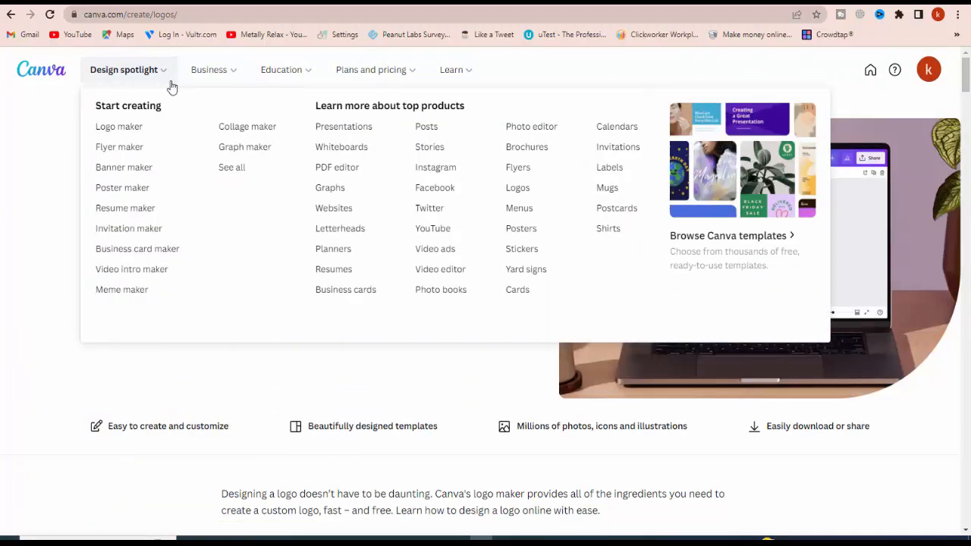
left_click(121, 127)
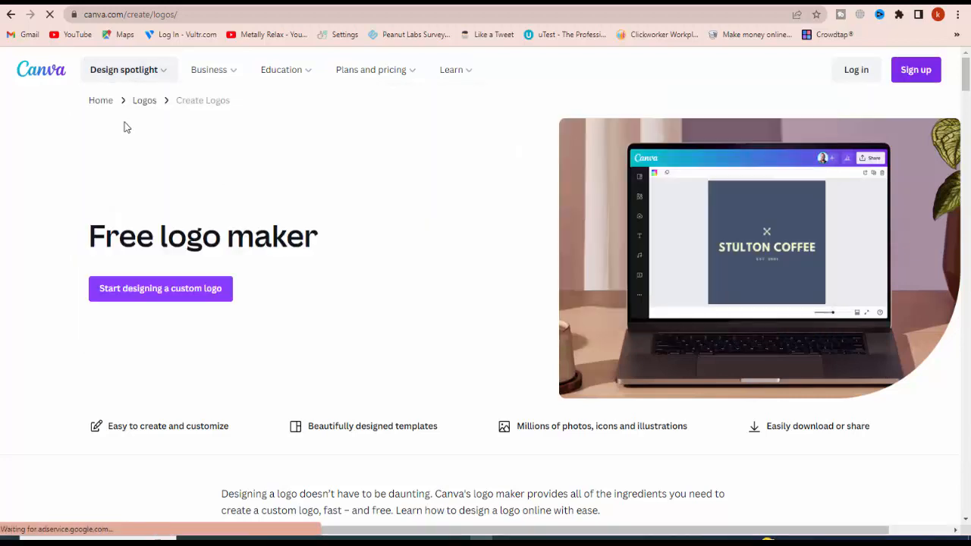
scroll(228, 197, "down", 1)
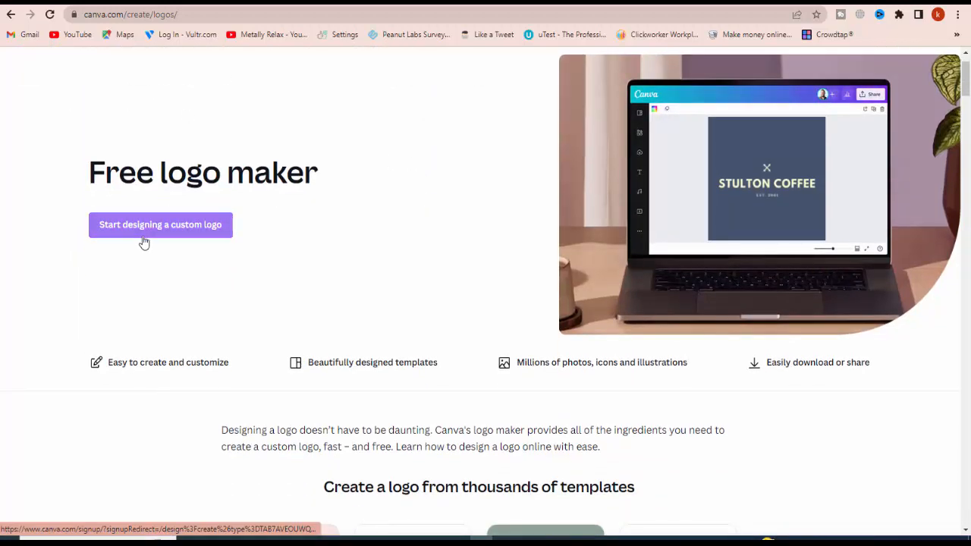
left_click(144, 232)
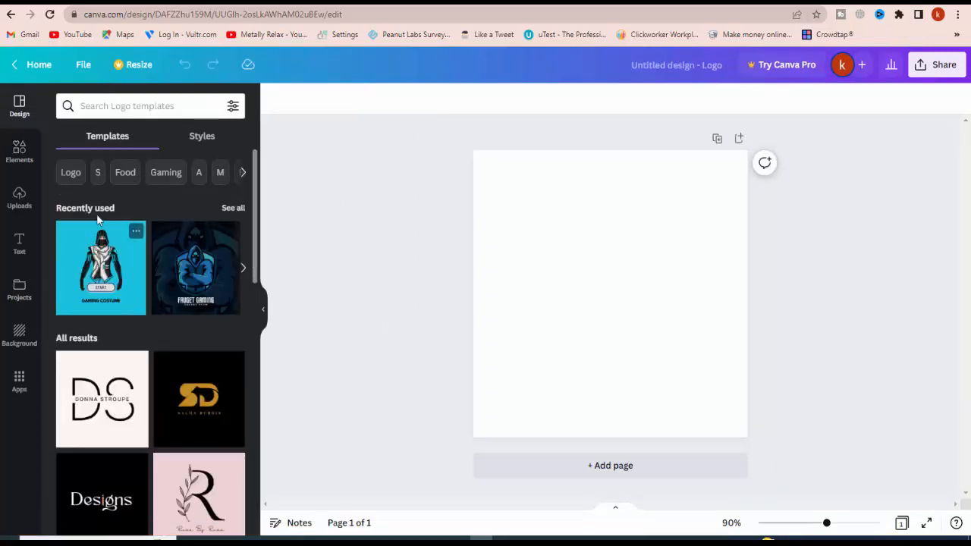
Look through all recently used logo templates and apply the red Fire Gaming template to the blank page
left_click(236, 209)
scroll(169, 462, "down", 3)
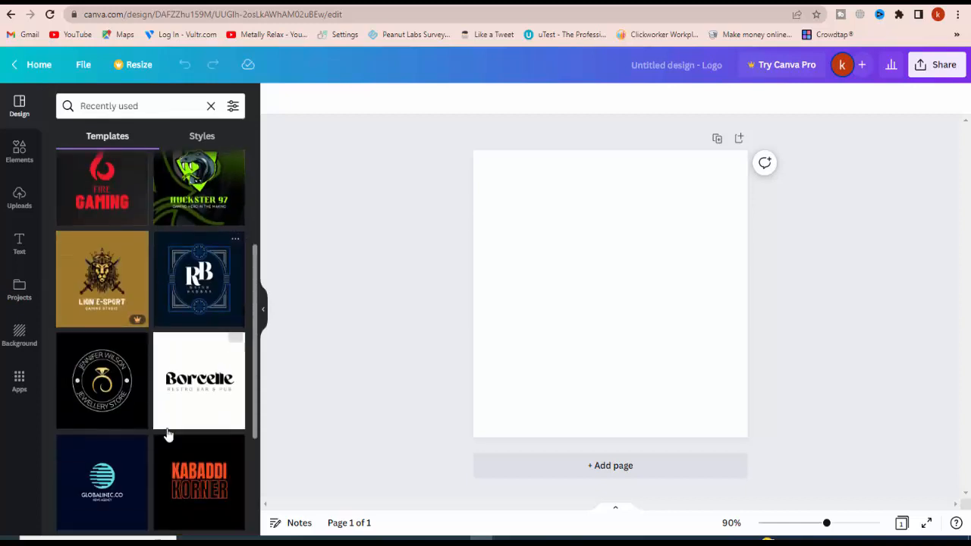
scroll(168, 434, "down", 3)
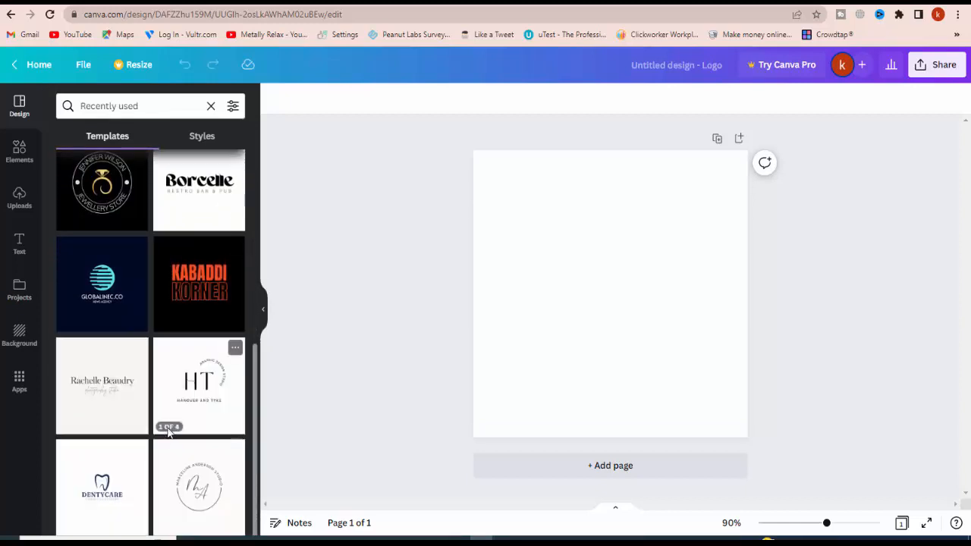
scroll(168, 424, "up", 8)
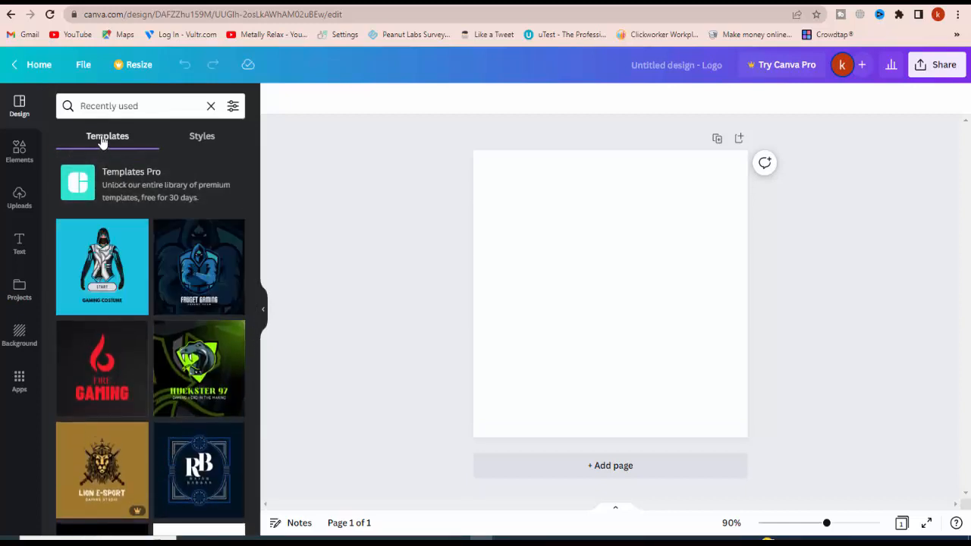
left_click(193, 137)
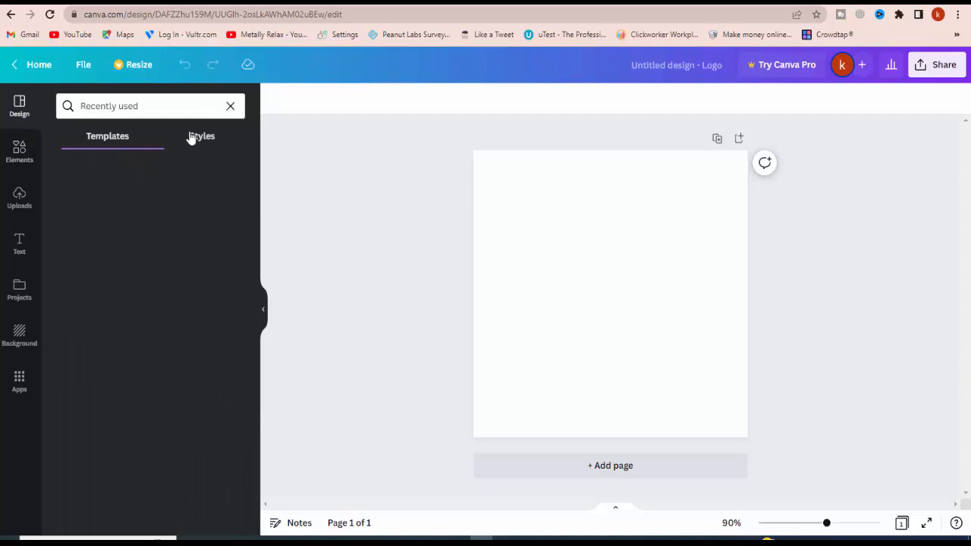
left_click(123, 139)
scroll(137, 336, "down", 5)
scroll(137, 336, "up", 5)
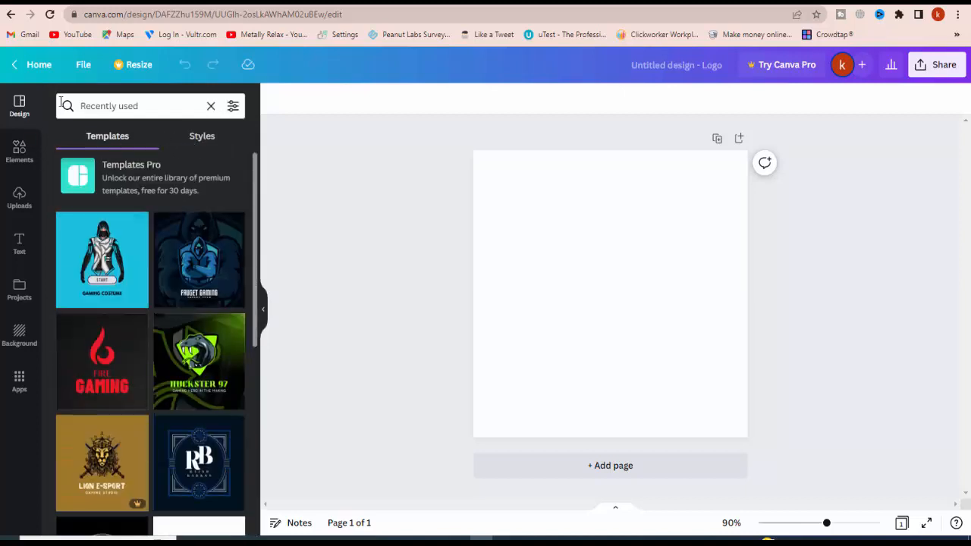
left_click(21, 150)
left_click(21, 110)
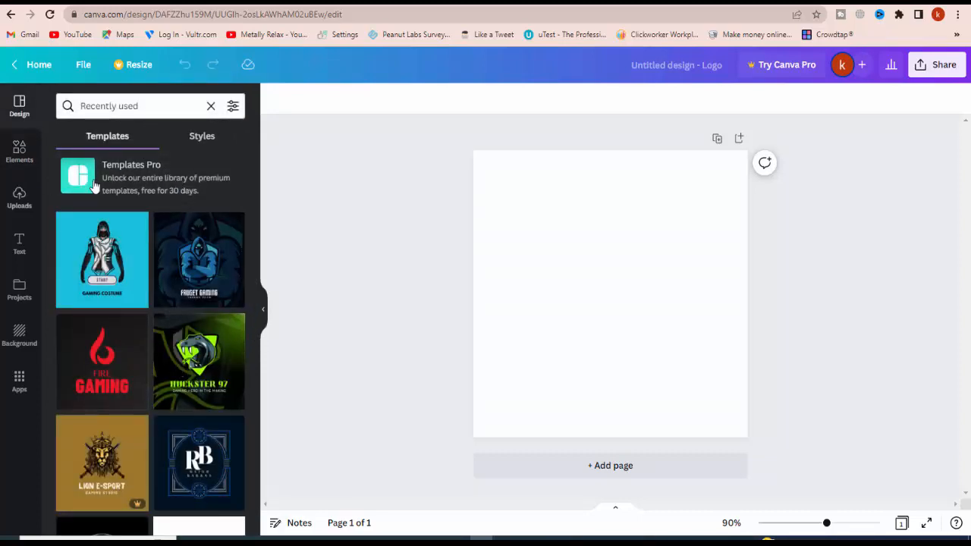
scroll(94, 186, "down", 10)
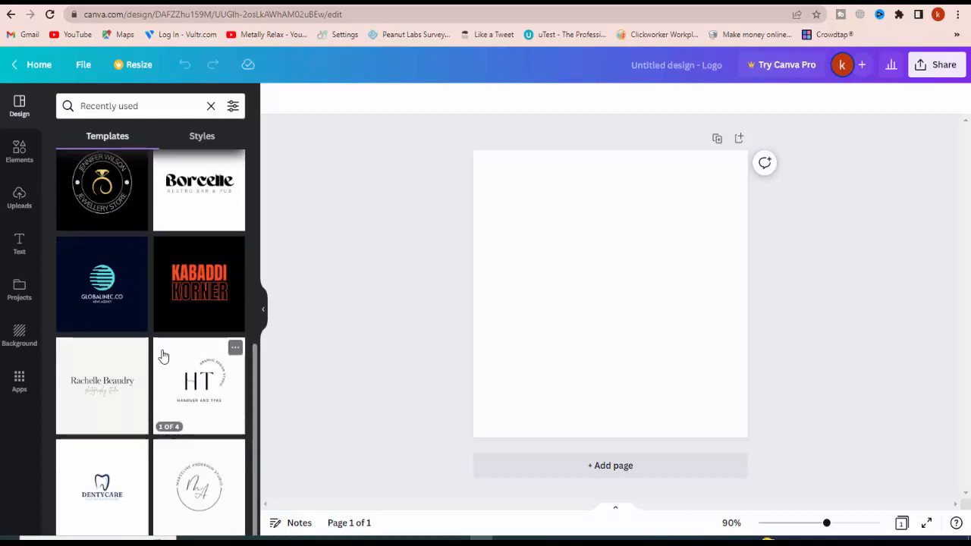
scroll(163, 353, "up", 10)
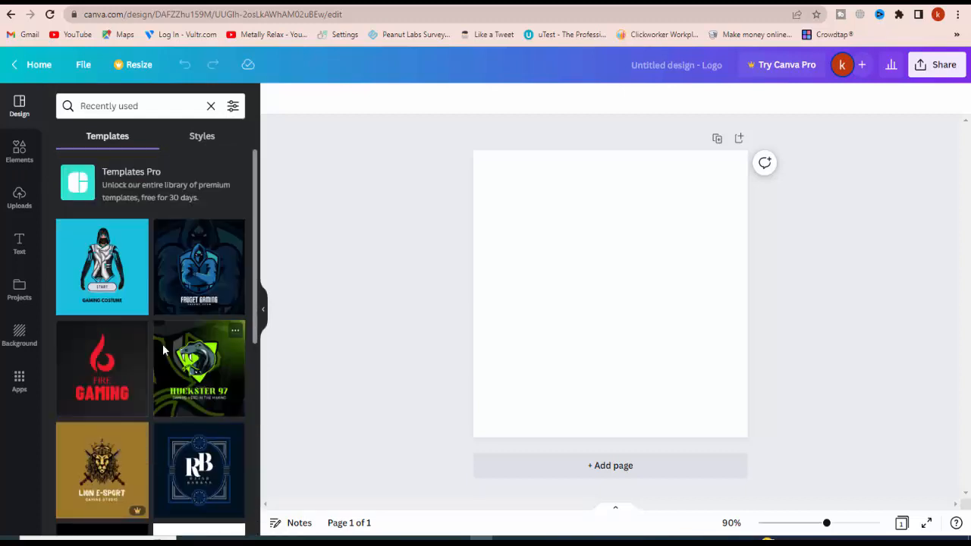
left_click(117, 389)
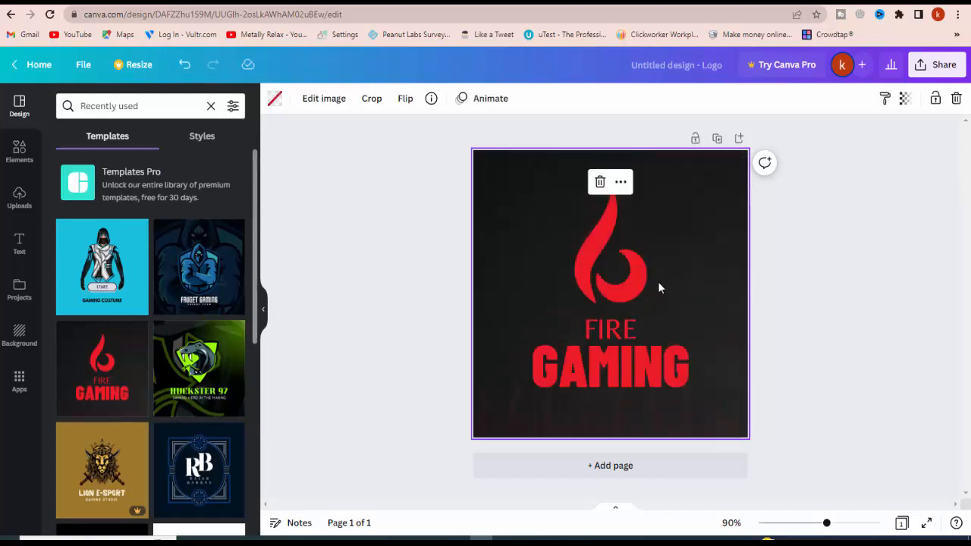
Move the faint flame strip from the logo's lower edge up behind the red flame symbol
left_click(600, 427)
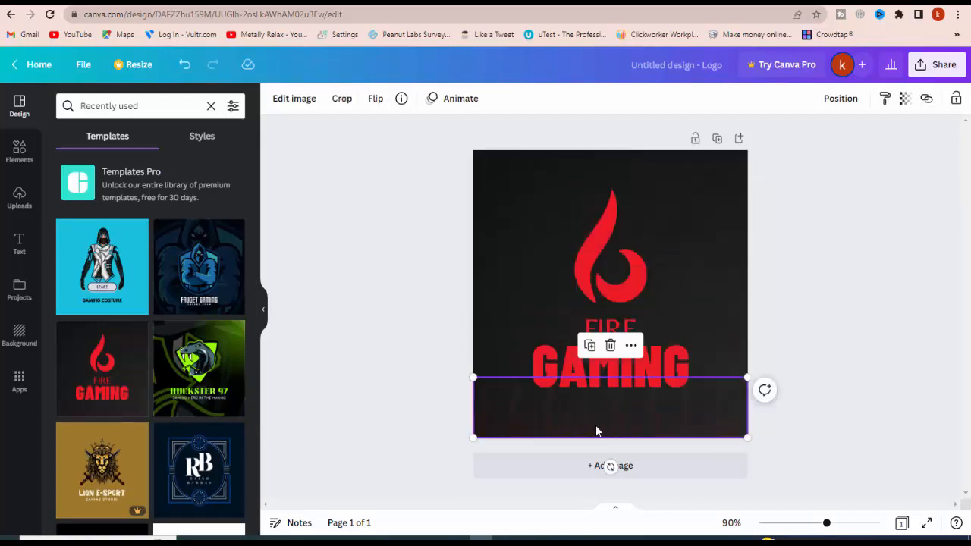
mouse_move(594, 424)
left_mouse_down()
mouse_move(577, 251)
mouse_move(584, 196)
mouse_move(579, 395)
mouse_move(587, 419)
left_mouse_up()
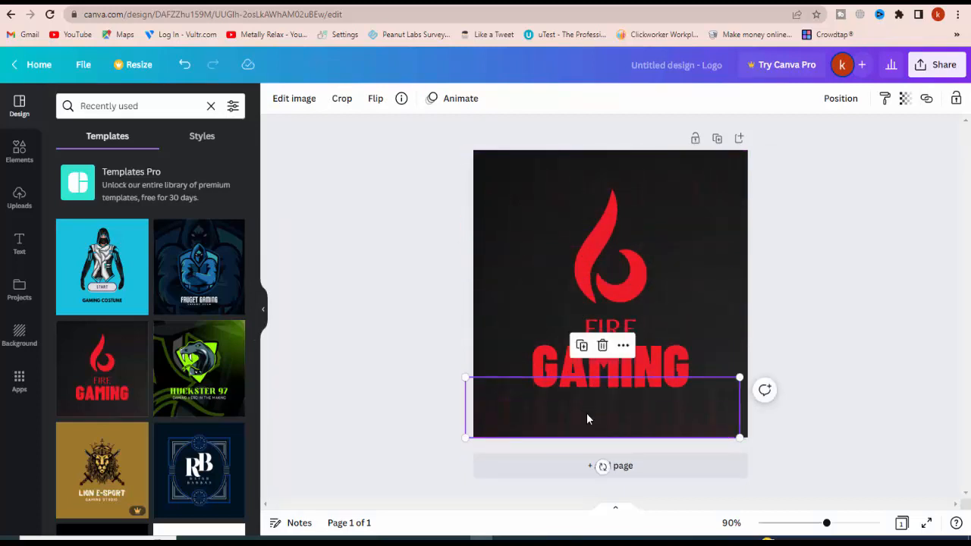
key("ctrl+v")
left_click(589, 416)
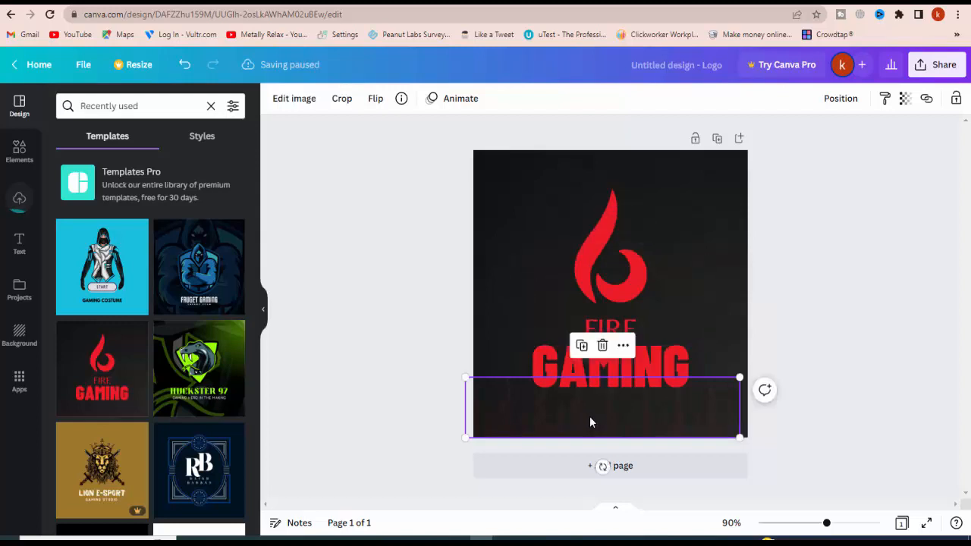
left_click_drag(591, 416, 579, 230)
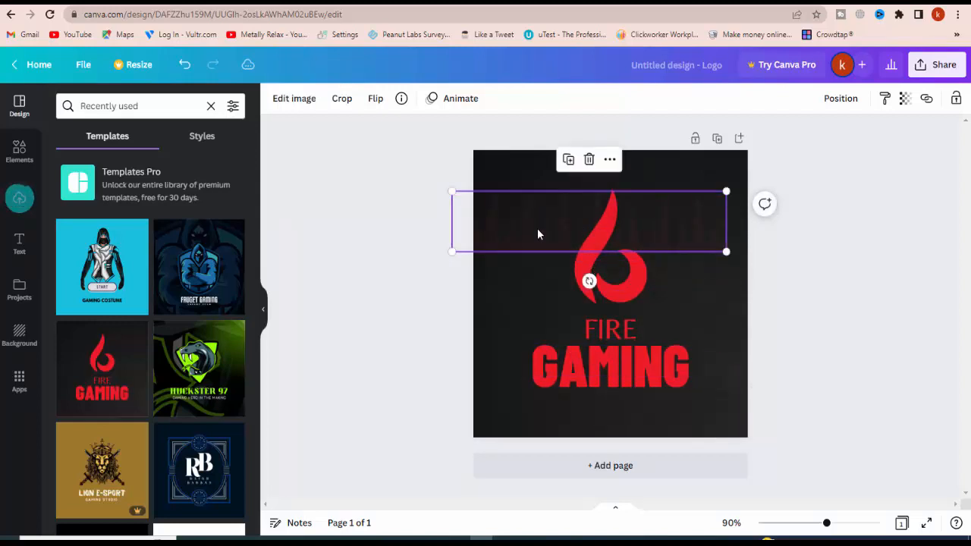
Delete the GAMING text from the logo and undo the deletion
key("ctrl+v")
left_click_drag(623, 360, 670, 304)
key("Delete")
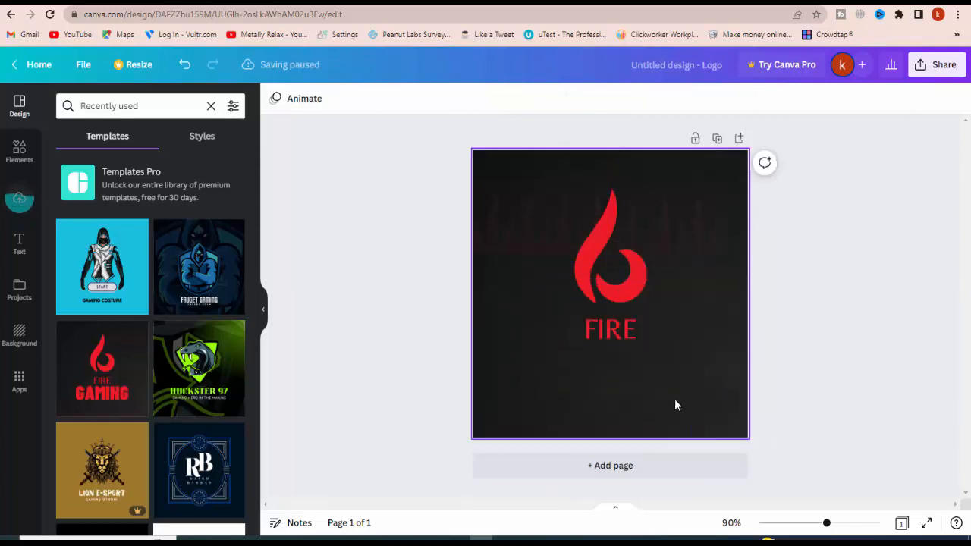
key("ctrl+z")
key("ctrl+z")
key("ctrl+z")
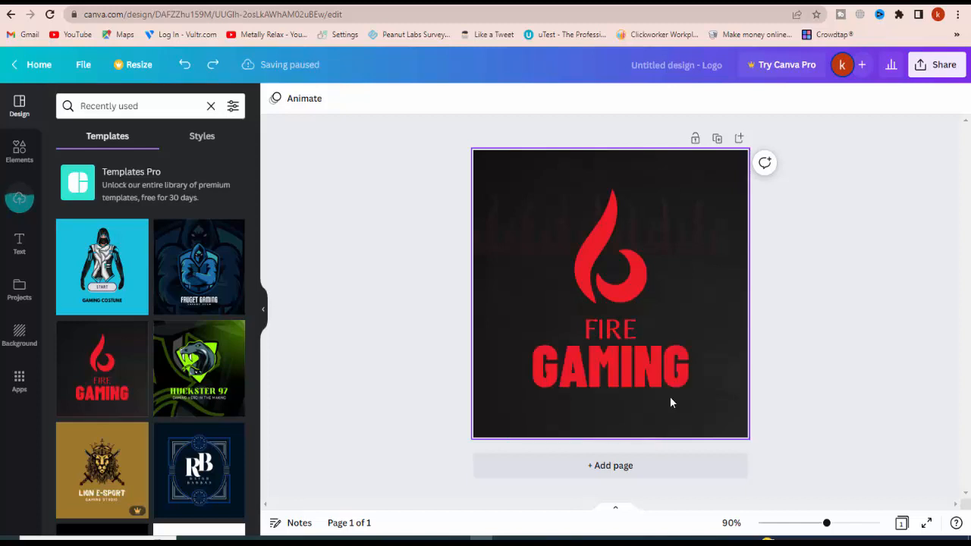
Move the copy of the faint flame strip back down to the logo's lower edge
left_click(524, 212)
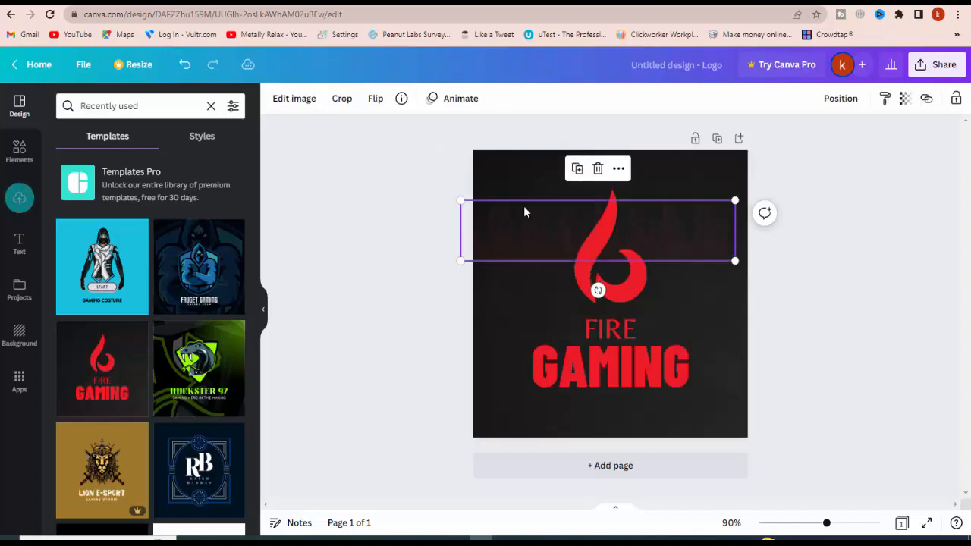
left_click_drag(523, 206, 526, 413)
key("ctrl+z")
Enlarge the remaining flame strip behind the red flame symbol, and remove it from the logo
left_click_drag(725, 249, 768, 341)
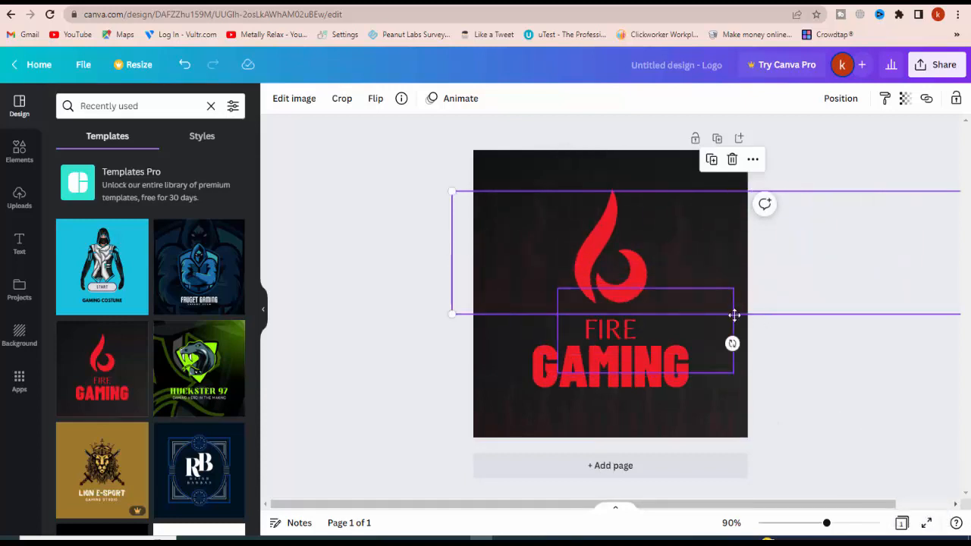
left_click_drag(731, 315, 710, 351)
left_click(820, 377)
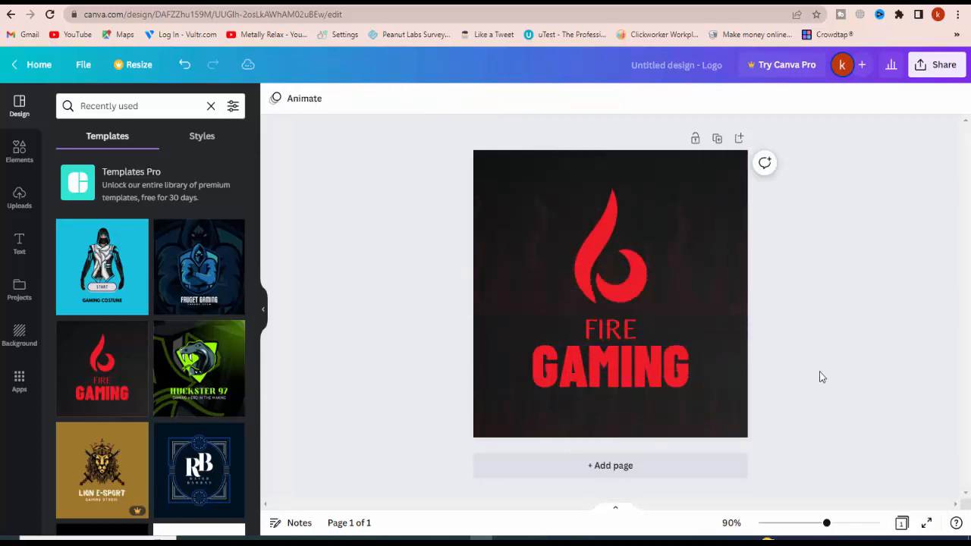
left_click(704, 260)
key("Escape")
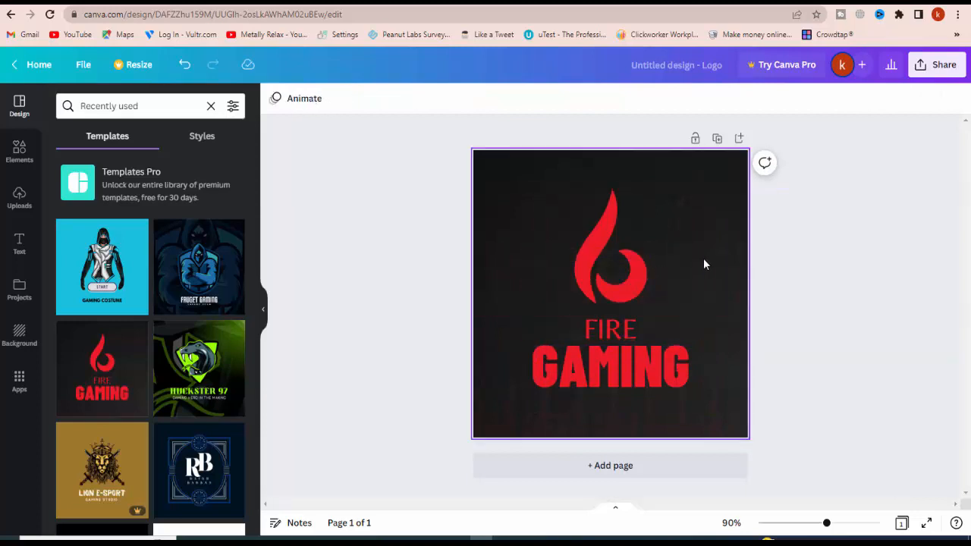
Remove the faint flame strip from the logo's lower edge
left_click(503, 275)
left_click(531, 413)
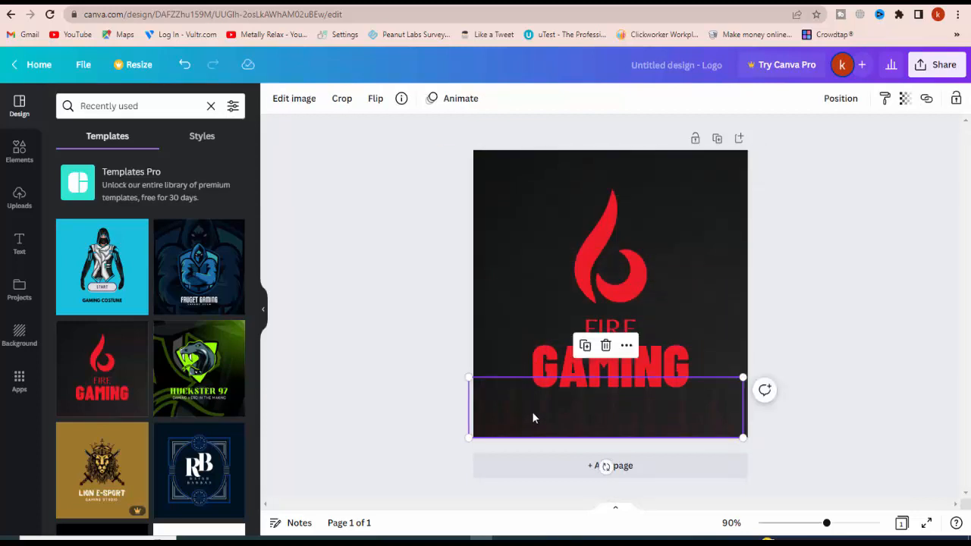
key("Escape")
Replace the textured background image with a solid near-black fill from the photo colours
left_click(503, 283)
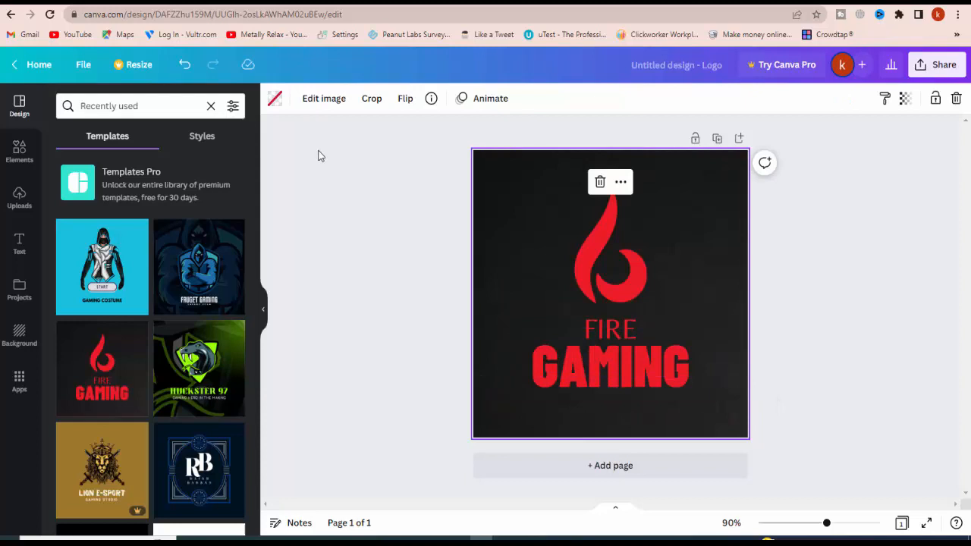
left_click(276, 100)
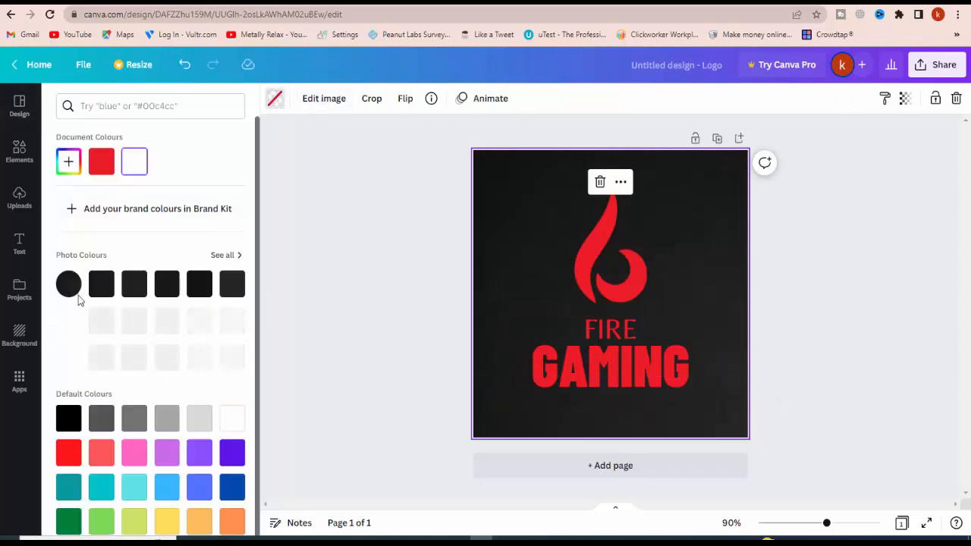
left_click(112, 285)
left_click(369, 241)
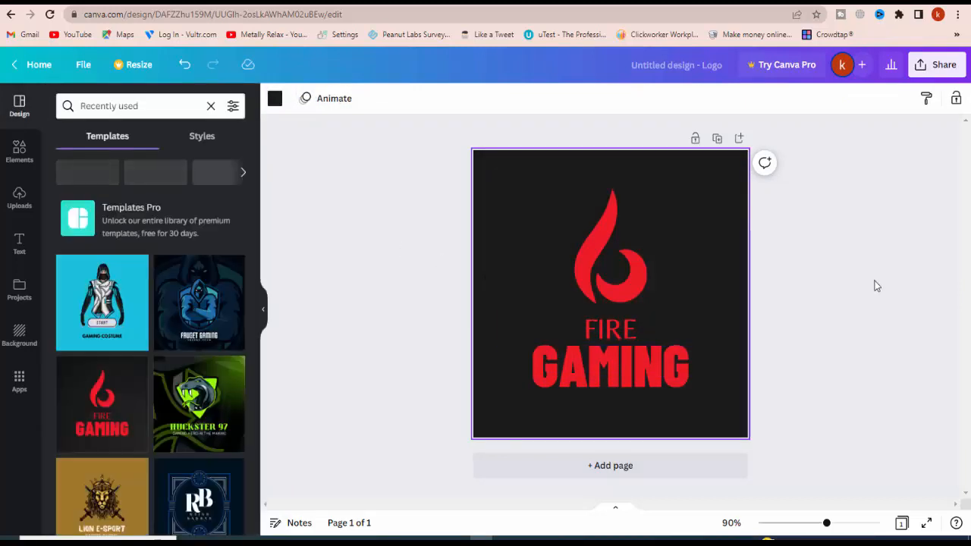
left_click(877, 286)
Move the red flame symbol and the FIRE text slightly higher on the logo
left_click_drag(636, 284, 599, 214)
left_click(771, 331)
left_click(610, 213)
left_click(781, 273)
left_click_drag(609, 333, 610, 317)
Change the FIRE text to read FREE FIRE
double_click(583, 306)
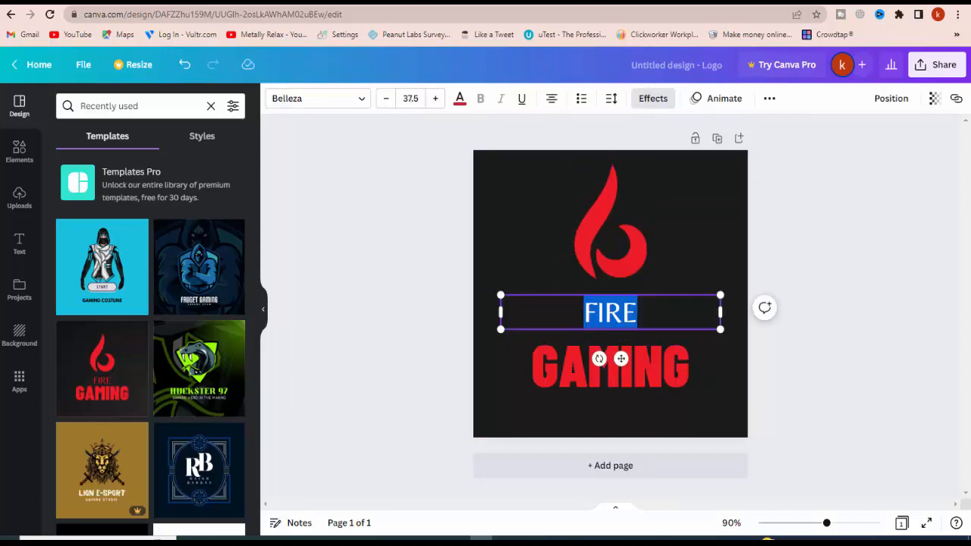
left_click(583, 314)
type("FREE")
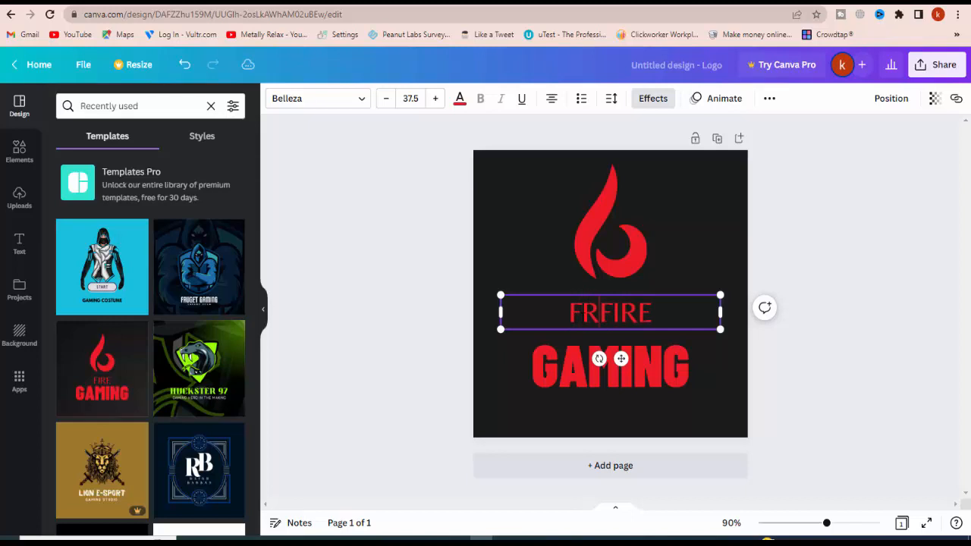
left_click(835, 393)
Shift the GAMING text slightly upward and enlarge it to font size 81.1
left_click(650, 373)
left_click_drag(646, 369, 635, 371)
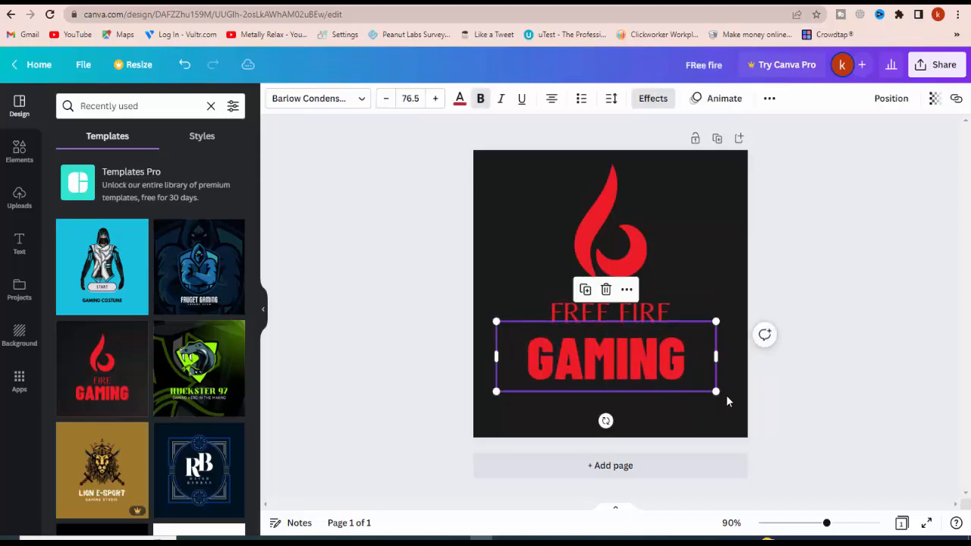
left_click_drag(717, 393, 731, 396)
left_click(702, 382)
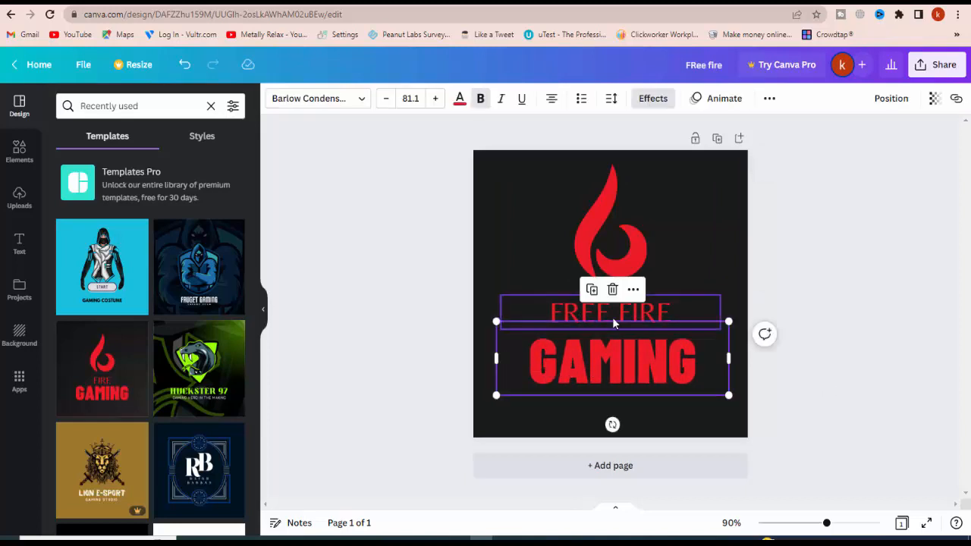
Move the FREE FIRE text below GAMING, then shrink GAMING to size 49.4 and place it under the flame
left_click_drag(612, 316, 609, 410)
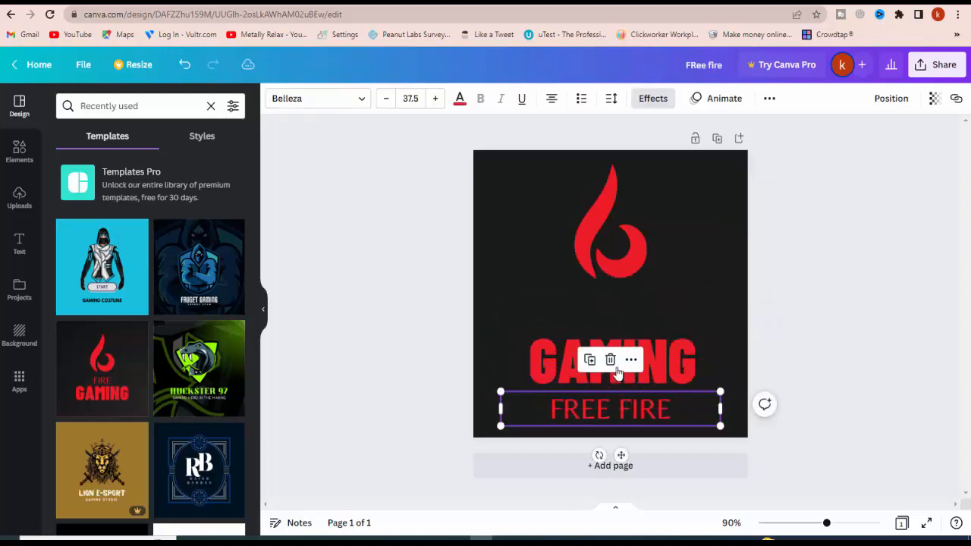
left_click(576, 362)
left_click_drag(738, 354, 654, 326)
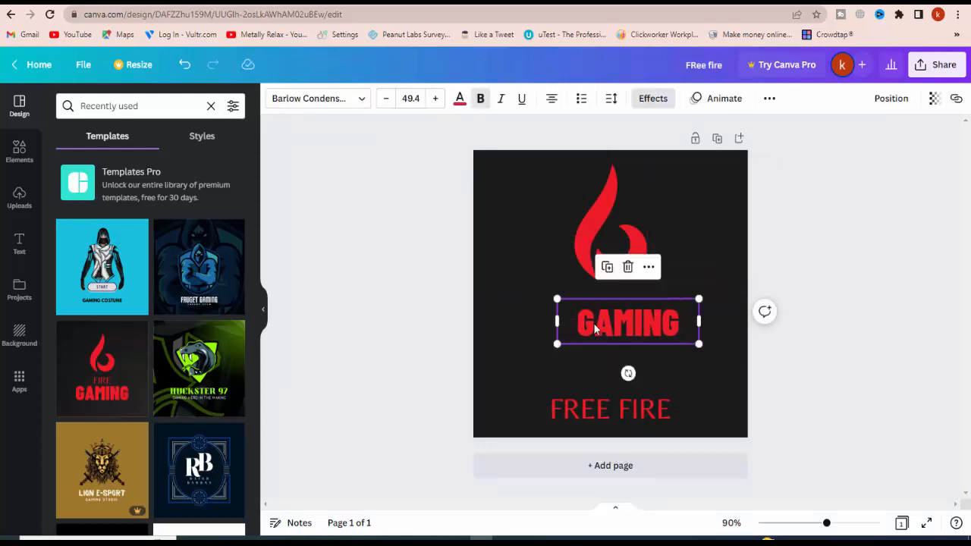
Insert FISH ATO before GAMING so the text reads FISH ATO GAMING
double_click(594, 324)
left_click(572, 324)
type("FIDSH")
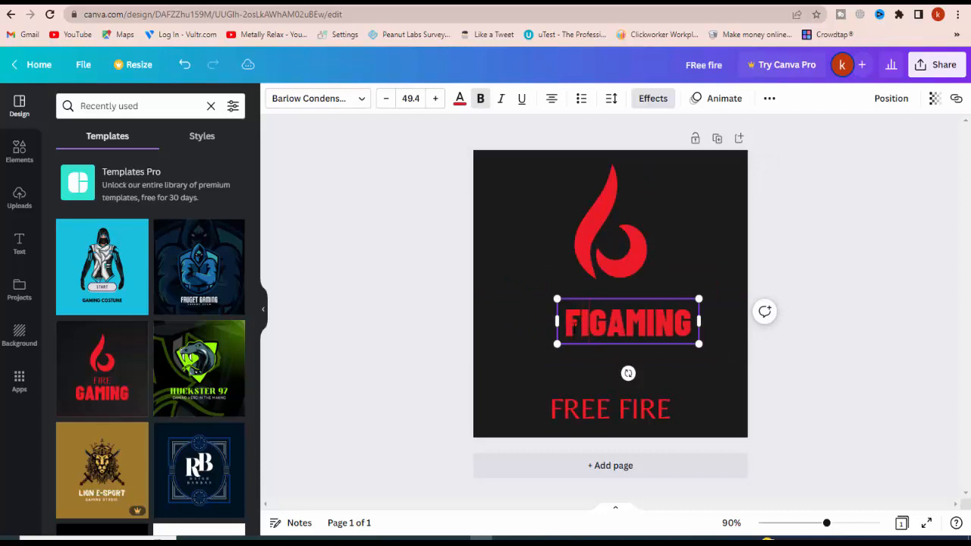
key("BackSpace")
key("BackSpace")
key("BackSpace")
type("SH A")
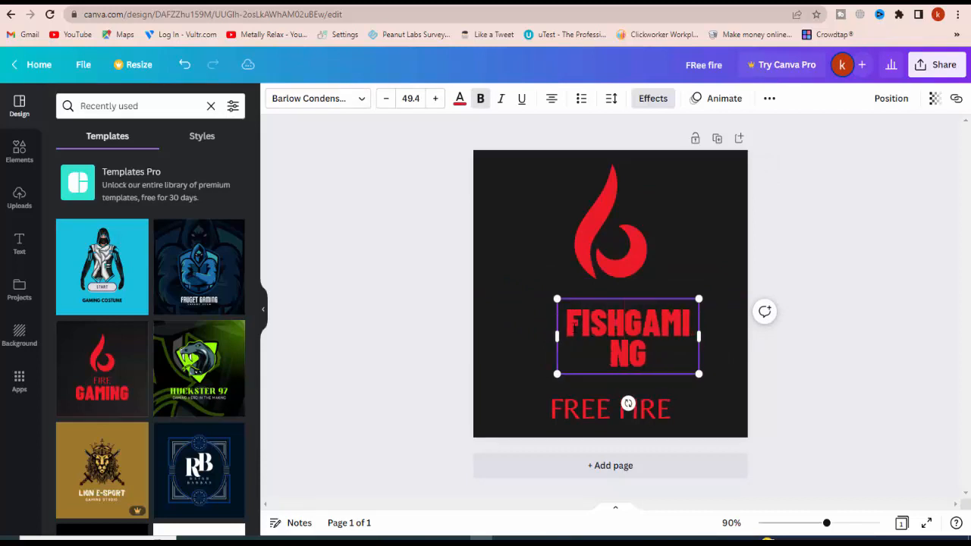
key("BackSpace")
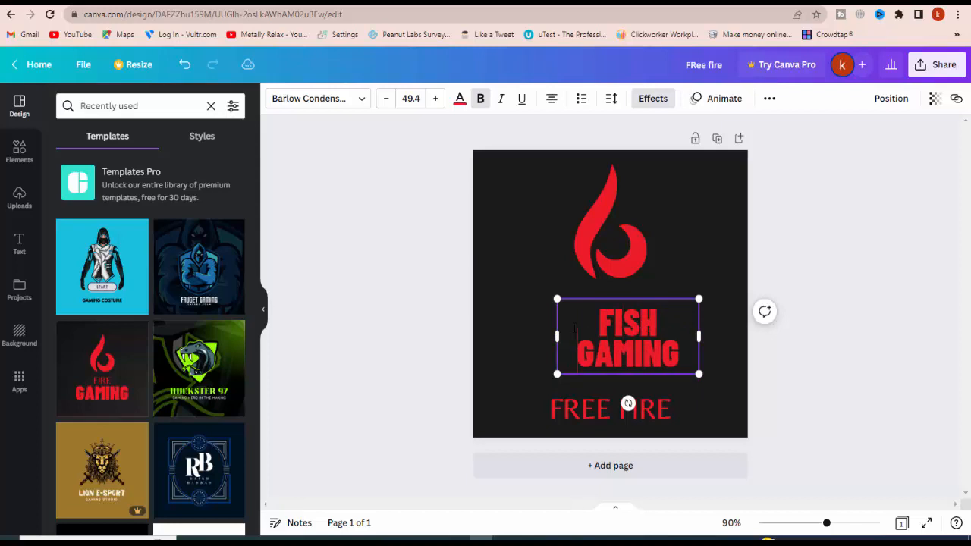
type("ATO")
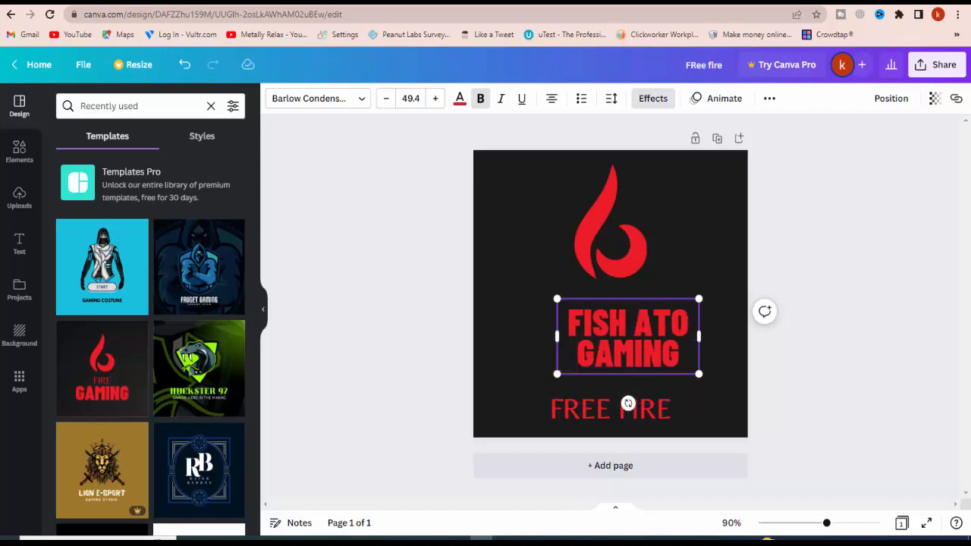
Widen the FISH ATO GAMING text box on both sides and reduce its text to size 44.8
left_click_drag(553, 335, 516, 336)
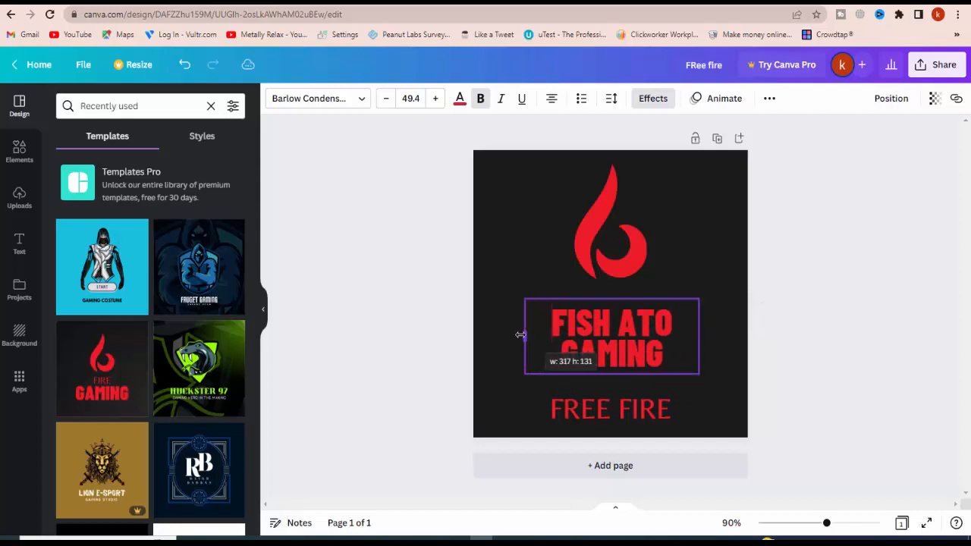
left_click_drag(699, 335, 726, 336)
left_click_drag(726, 373, 713, 356)
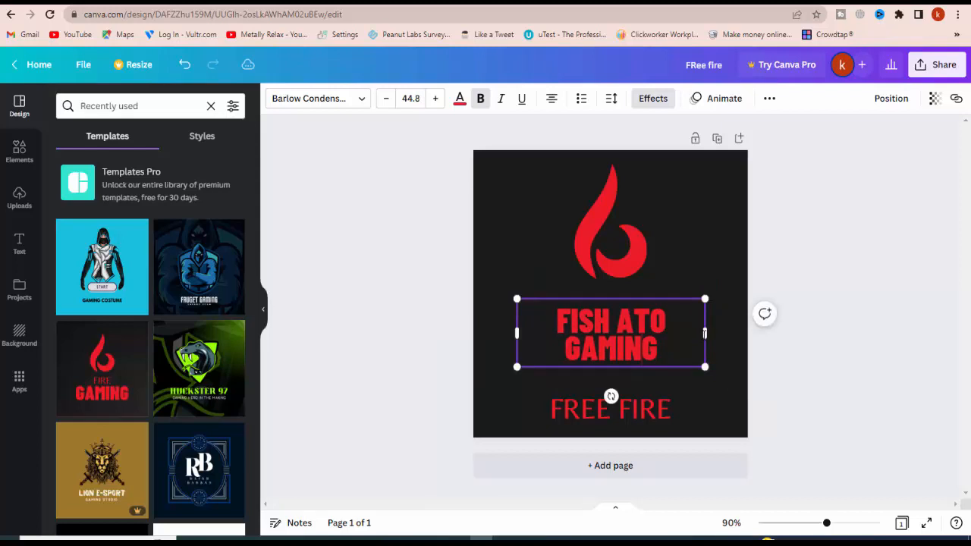
left_click_drag(618, 350, 717, 336)
left_click(851, 366)
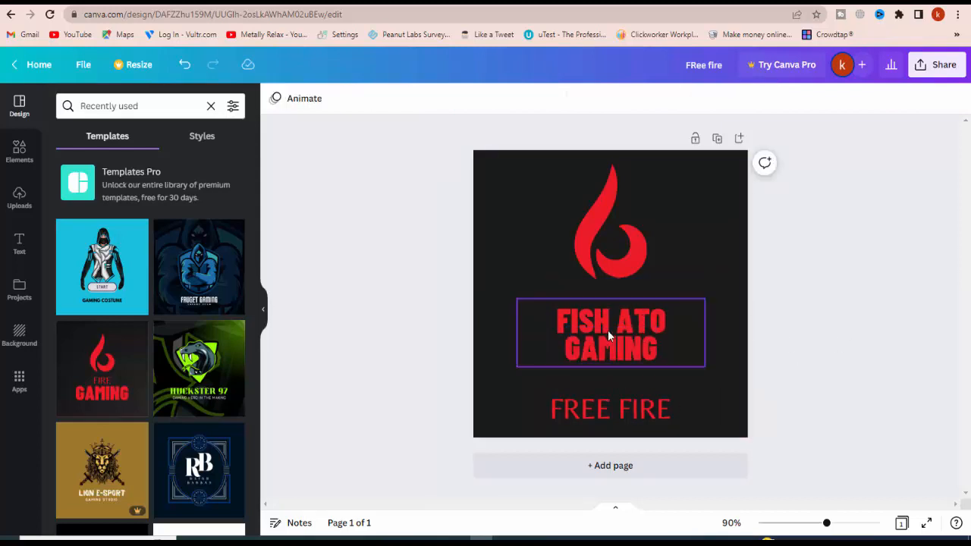
Move FISH ATO GAMING up beneath the flame and bring FREE FIRE up directly below it
left_click_drag(607, 330, 608, 316)
left_click_drag(608, 410, 606, 370)
left_click(874, 335)
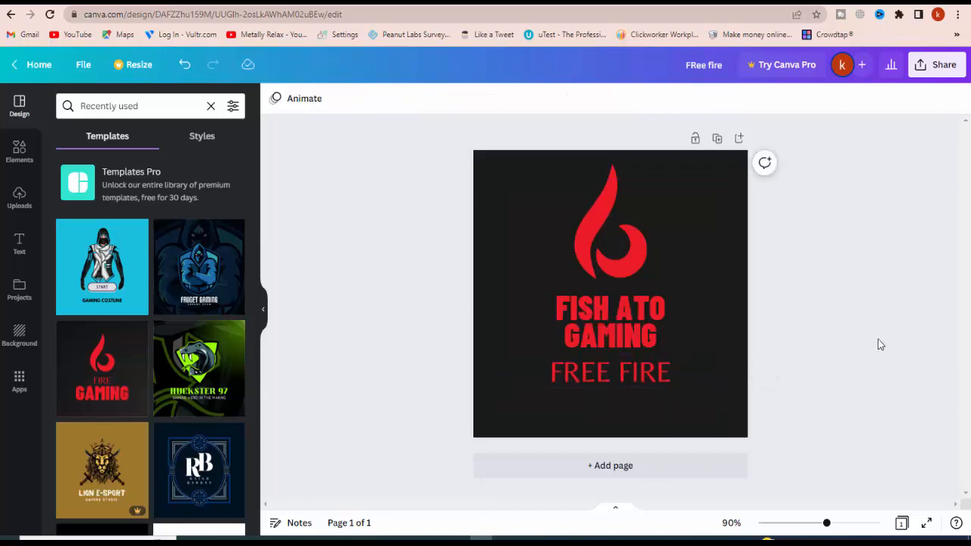
Join FISH ATO into FISHATO and widen the text box so FISHATO GAMING fits on one line
left_click(642, 341)
left_click(642, 340)
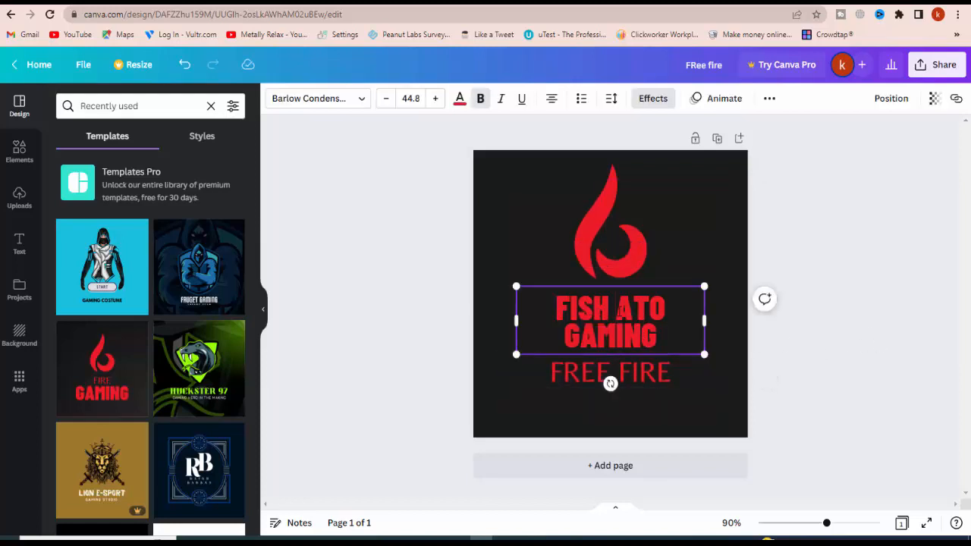
key("BackSpace")
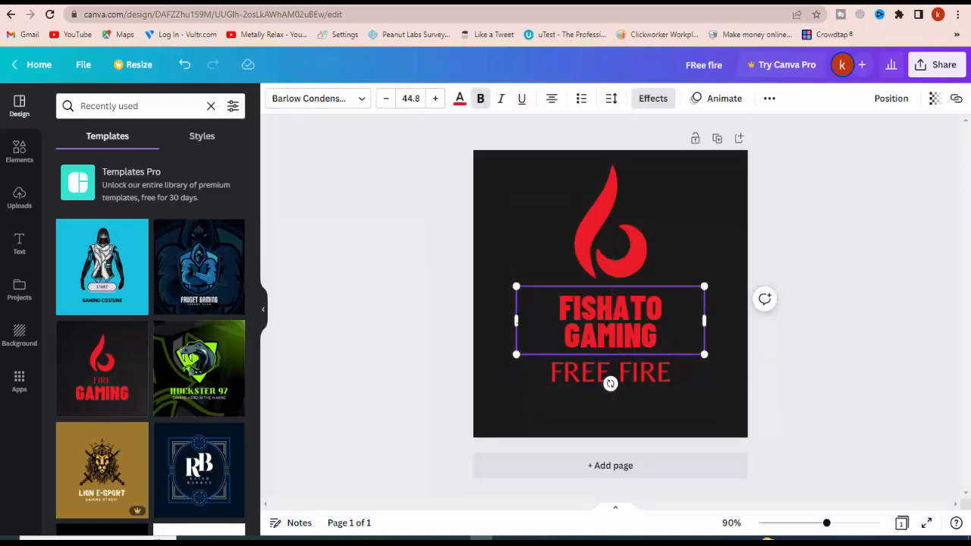
left_click_drag(454, 322, 446, 319)
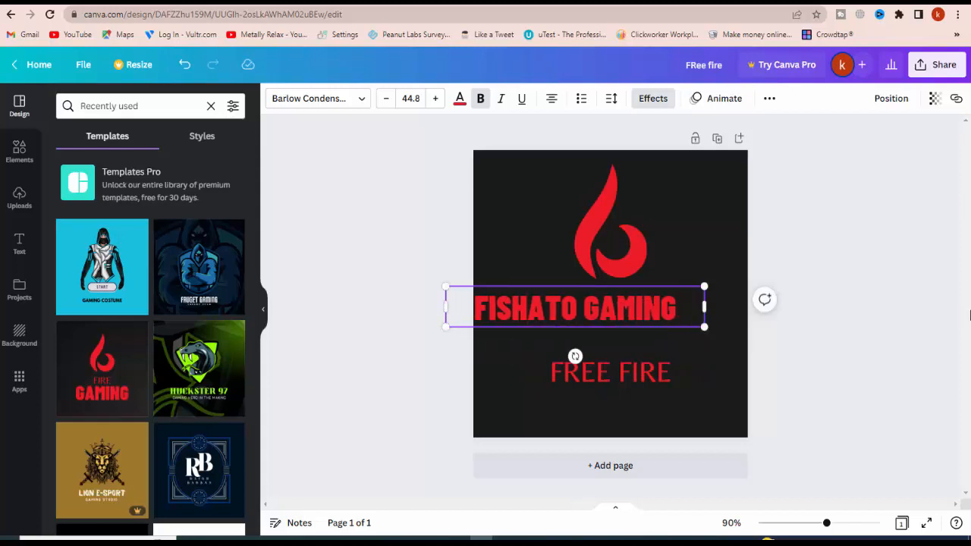
left_click_drag(644, 310, 686, 314)
left_click(798, 323)
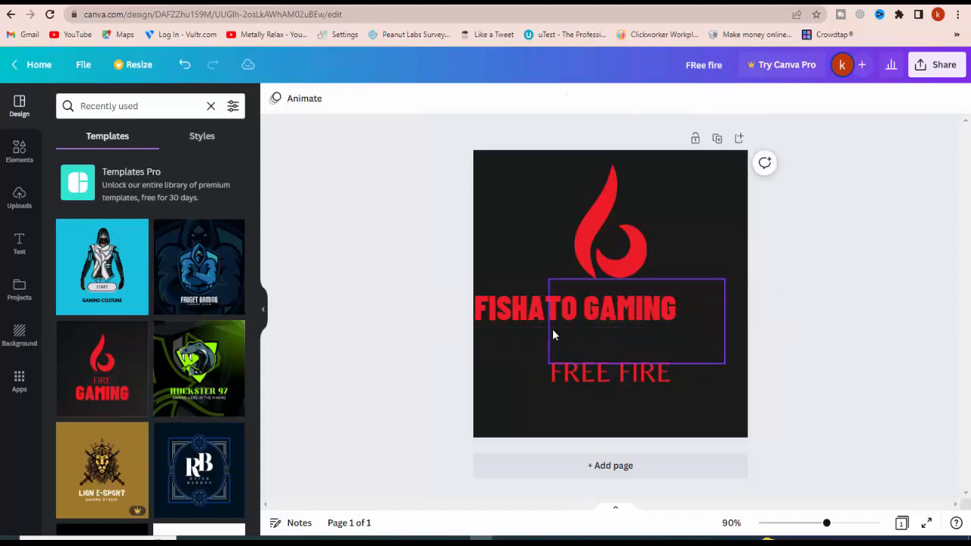
Bring the FISHATO GAMING line back inside the logo and reduce it to font size 34.6
left_click_drag(517, 317, 551, 324)
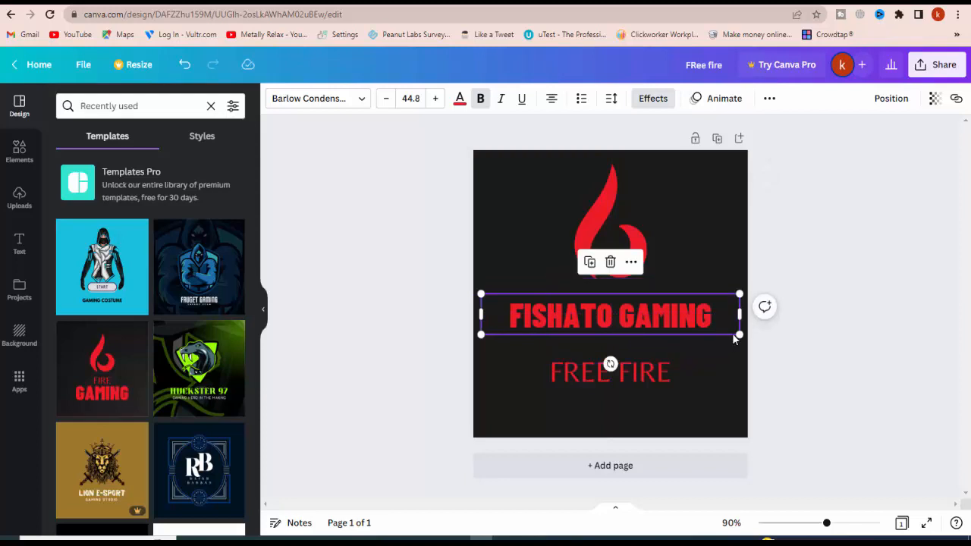
left_click_drag(734, 338, 683, 327)
left_click(888, 336)
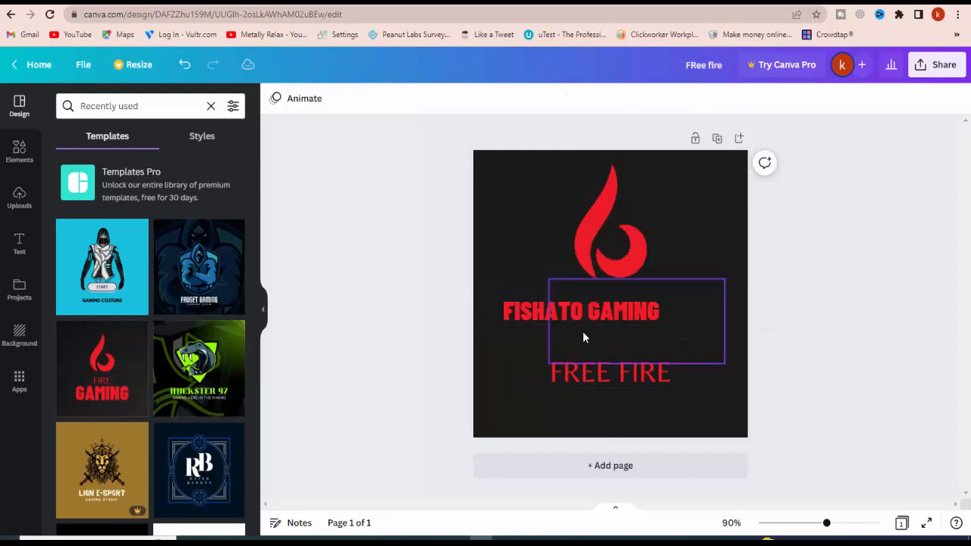
Place FISHATO GAMING just beneath the flame symbol and FREE FIRE directly below it
left_click_drag(581, 313, 598, 309)
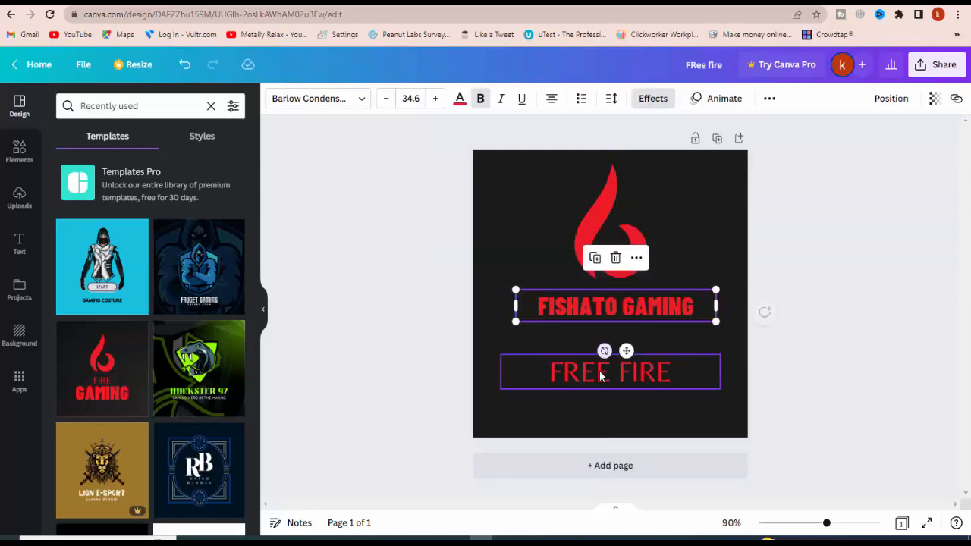
left_click_drag(600, 360, 603, 338)
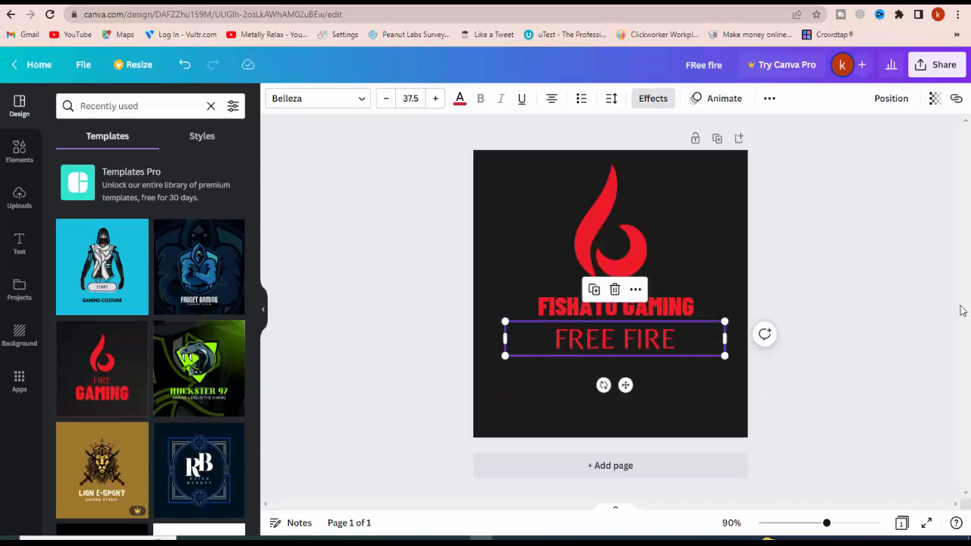
left_click(792, 394)
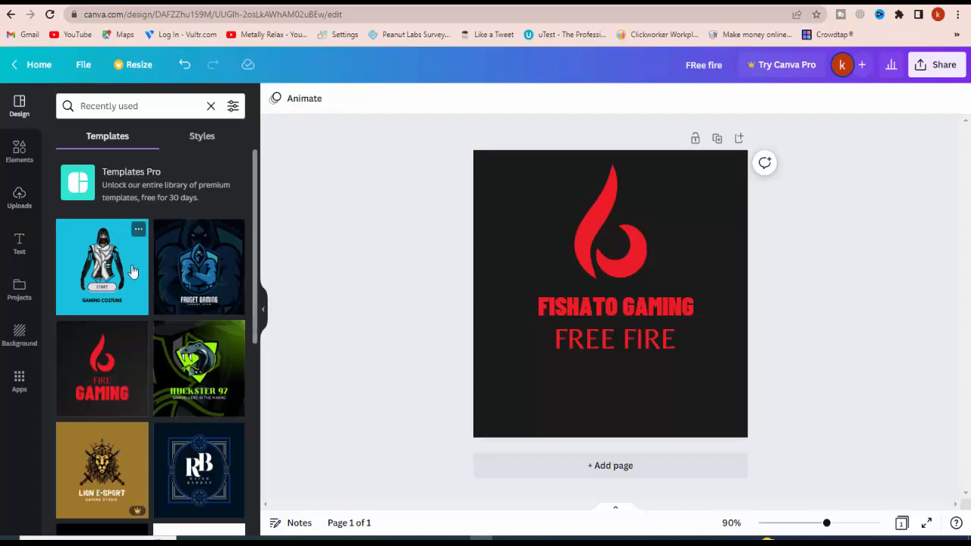
Delete the dark background, the flame symbol, and the FISHATO GAMING and FREE FIRE texts from the page
scroll(134, 276, "down", 3)
left_click(618, 381)
key("Delete")
left_click(609, 249)
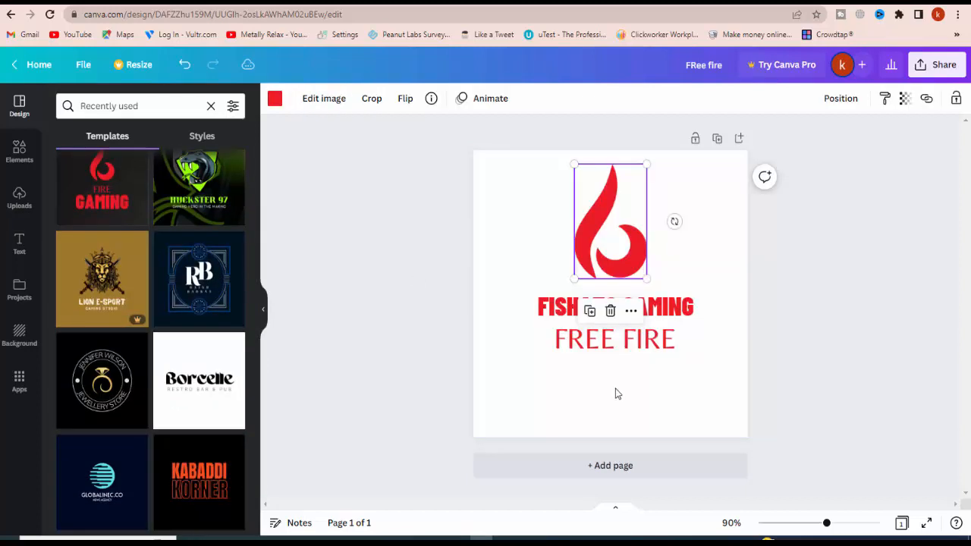
key("Delete")
left_click(614, 306)
key("Delete")
left_click(618, 339)
key("Delete")
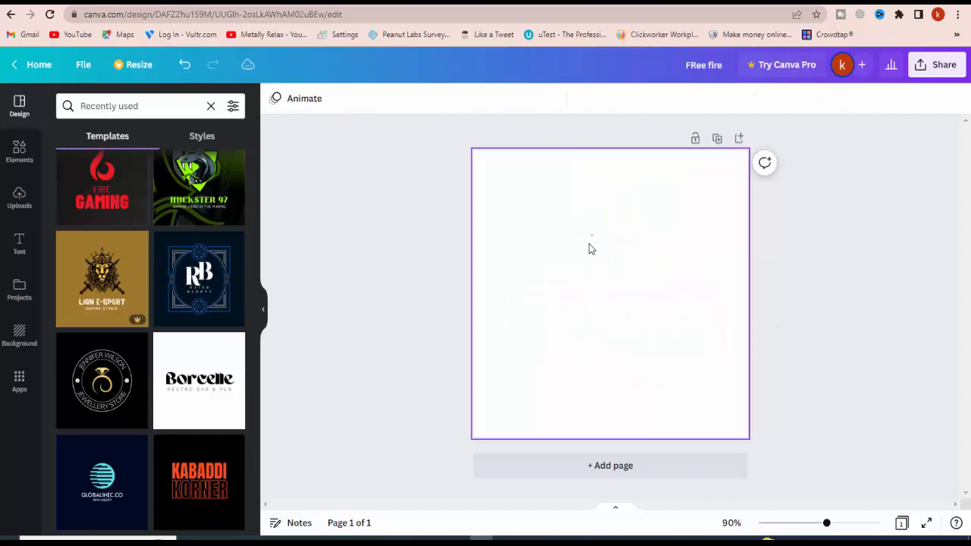
Delete the leftover invisible elements from the blank page
left_click(628, 331)
key("Delete")
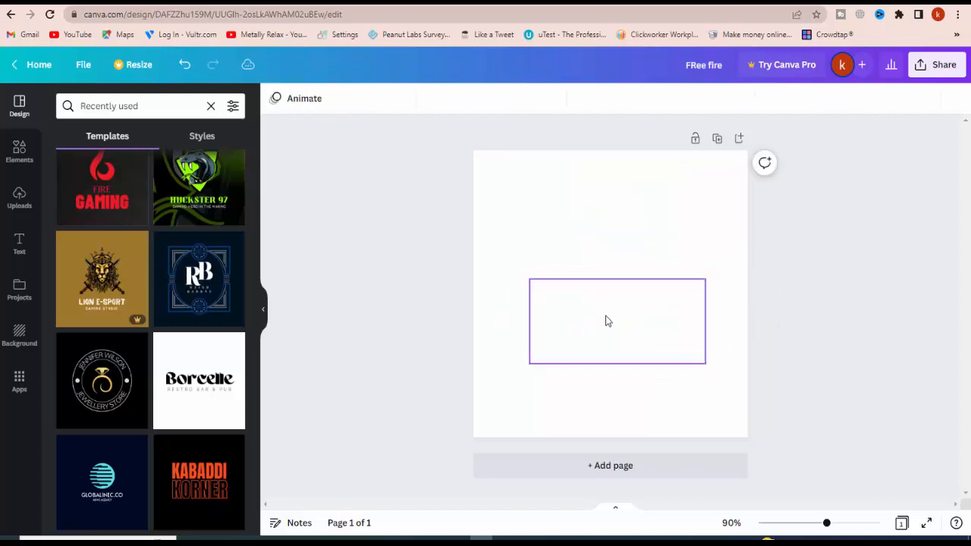
left_click(607, 313)
key("Delete")
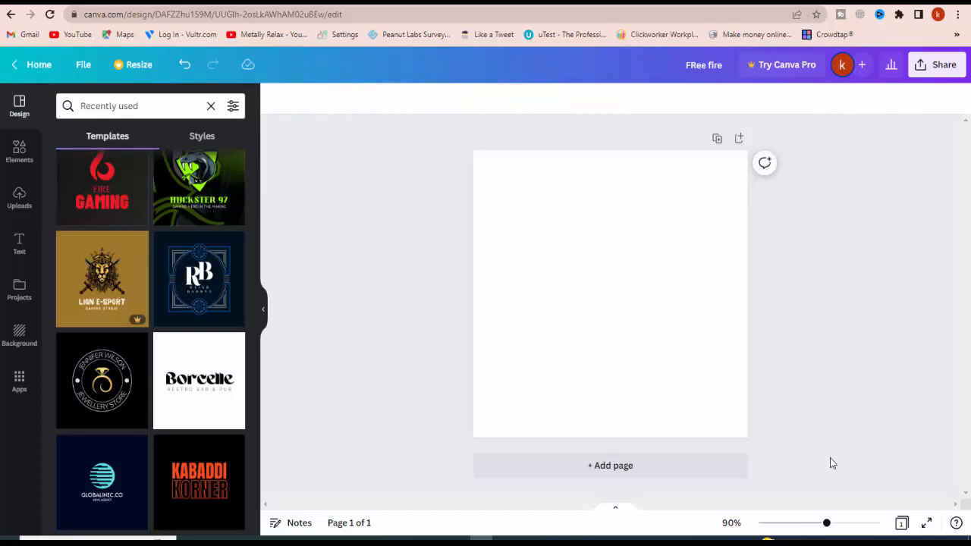
Try to apply the Lion E-Sport template to the blank page, and dismiss the Canva Pro upgrade offer
scroll(215, 314, "down", 3)
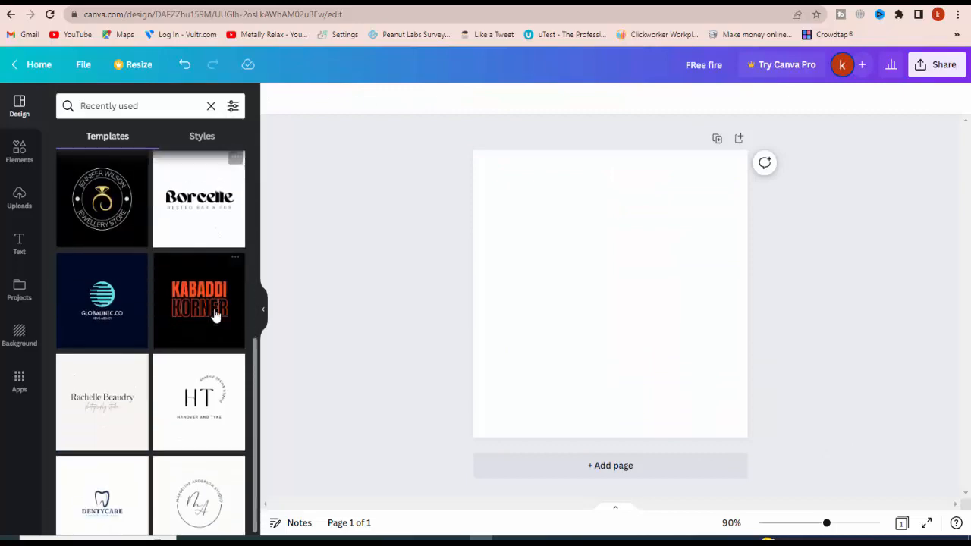
scroll(89, 341, "up", 4)
left_click(89, 341)
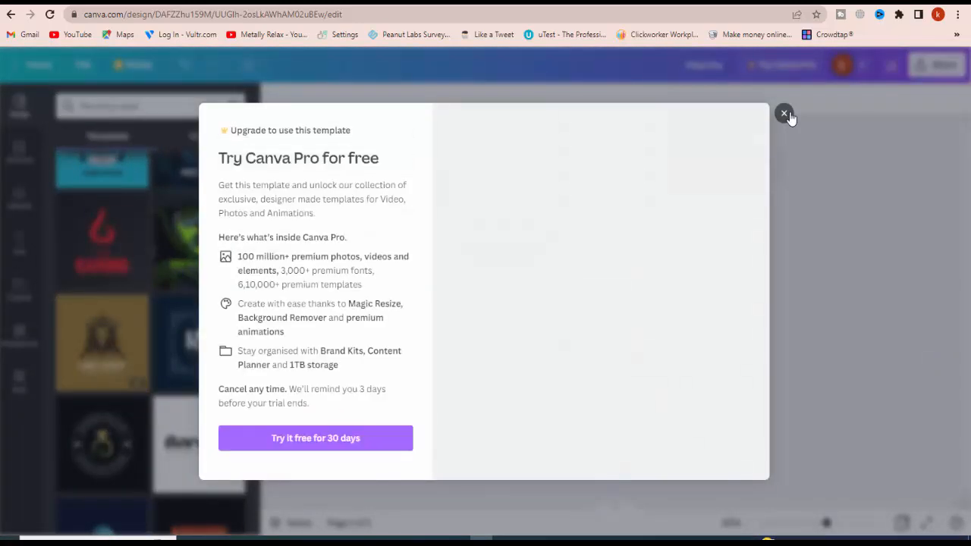
left_click(784, 111)
Browse the recently used templates and apply the green Huckster 97 snake template to the blank page
scroll(155, 369, "down", 2)
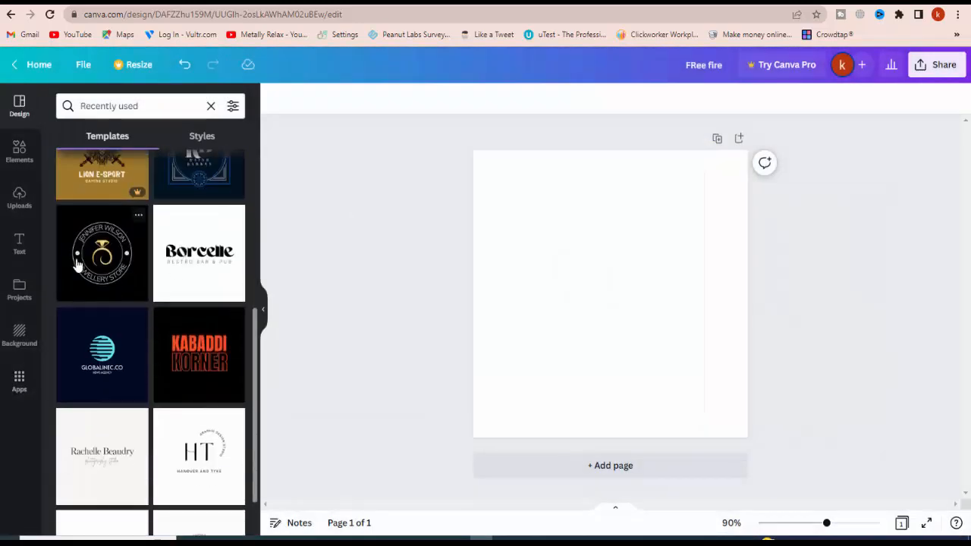
scroll(119, 284, "down", 1)
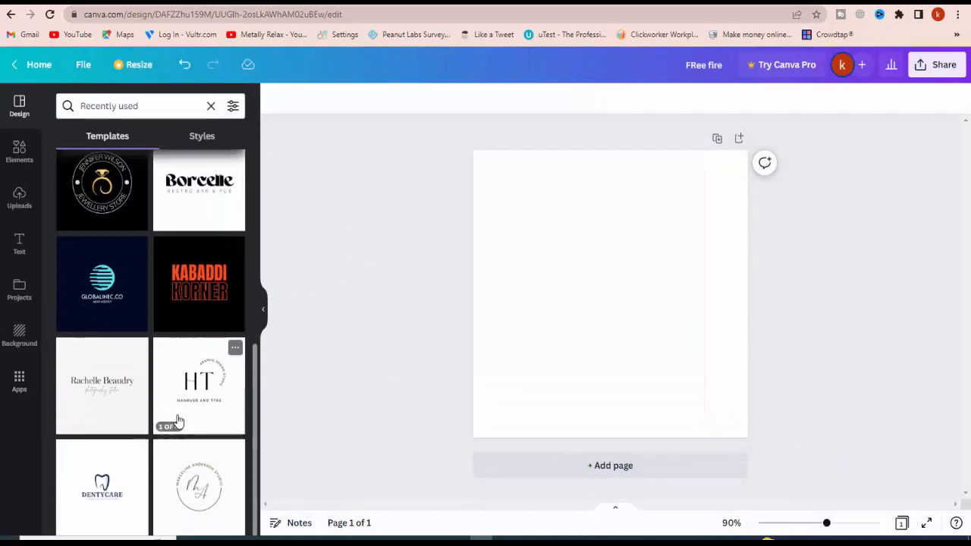
scroll(150, 371, "up", 5)
left_click(190, 377)
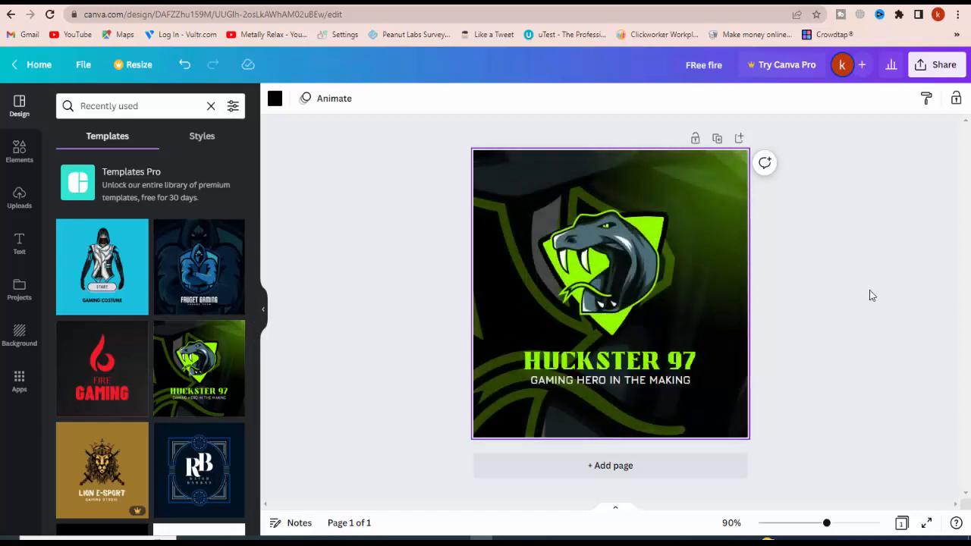
left_click(507, 245)
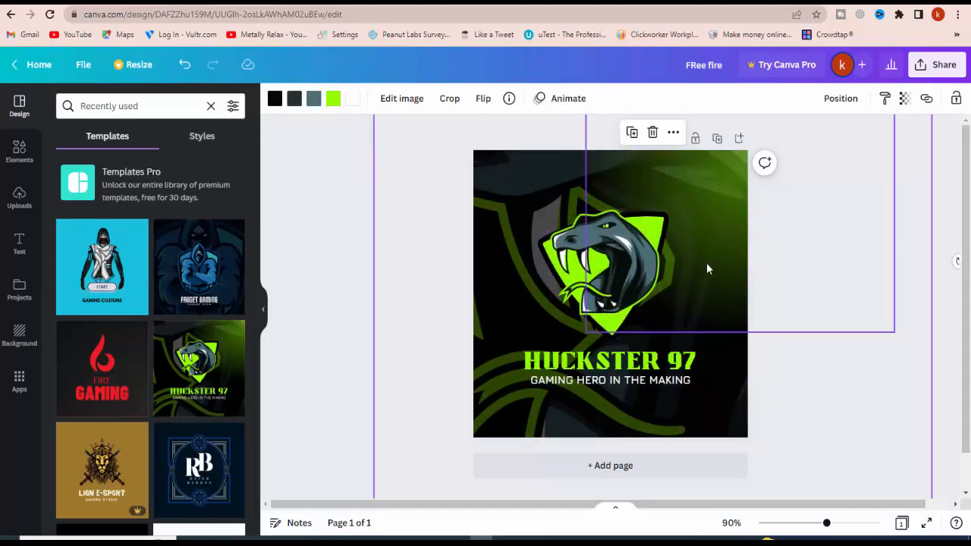
Replace the HUCKSTER 97 heading with SNAKE GAMER
left_click(578, 362)
double_click(580, 360)
left_click(579, 360)
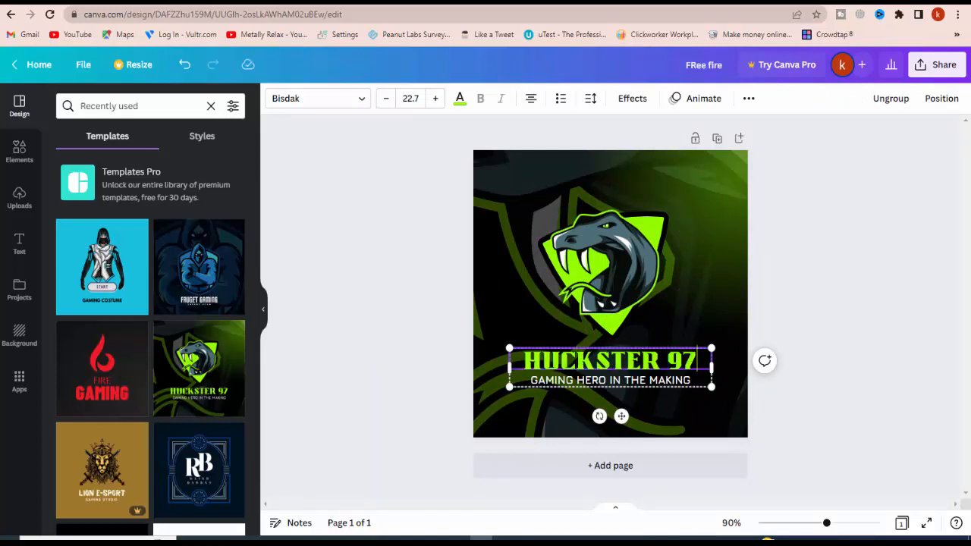
left_click_drag(697, 358, 527, 358)
type("SNA")
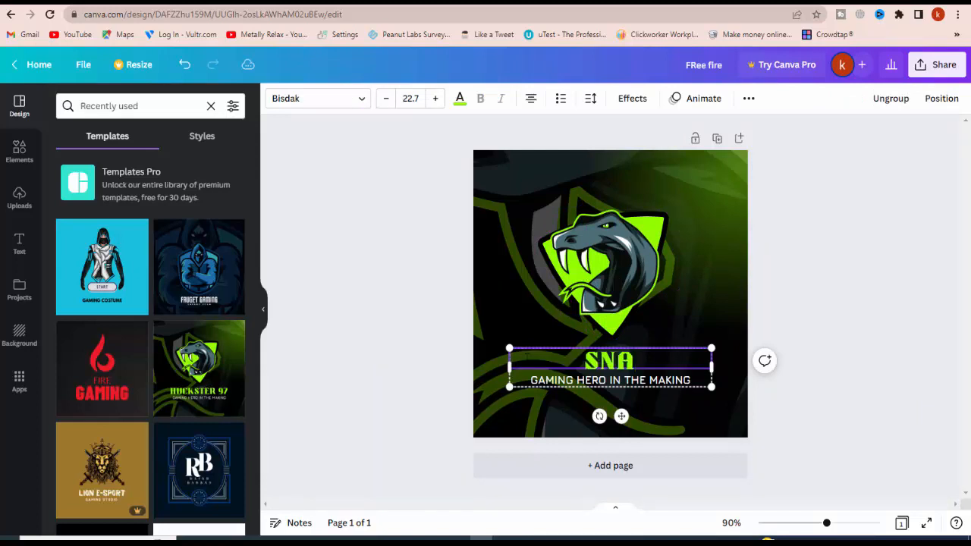
type("KE")
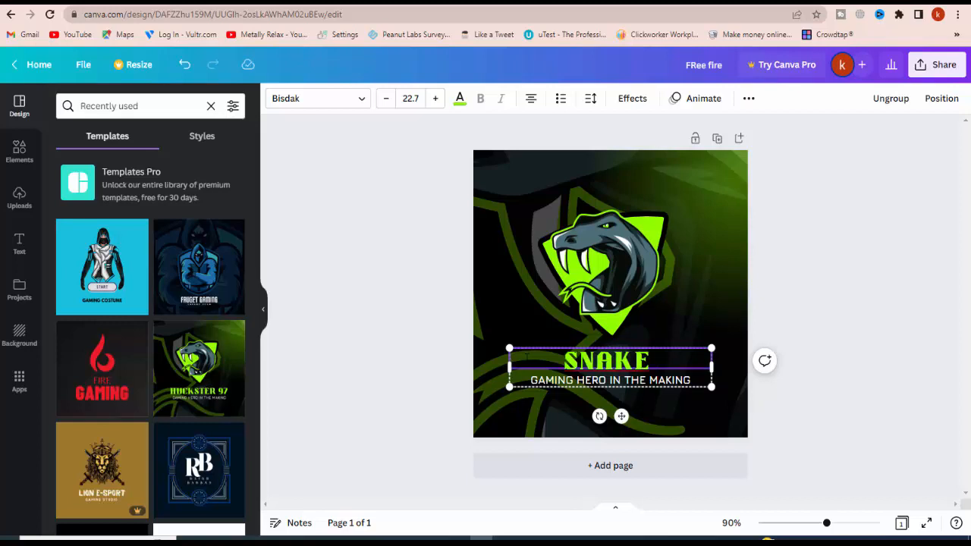
type(" GAME")
key("BackSpace")
type("ME")
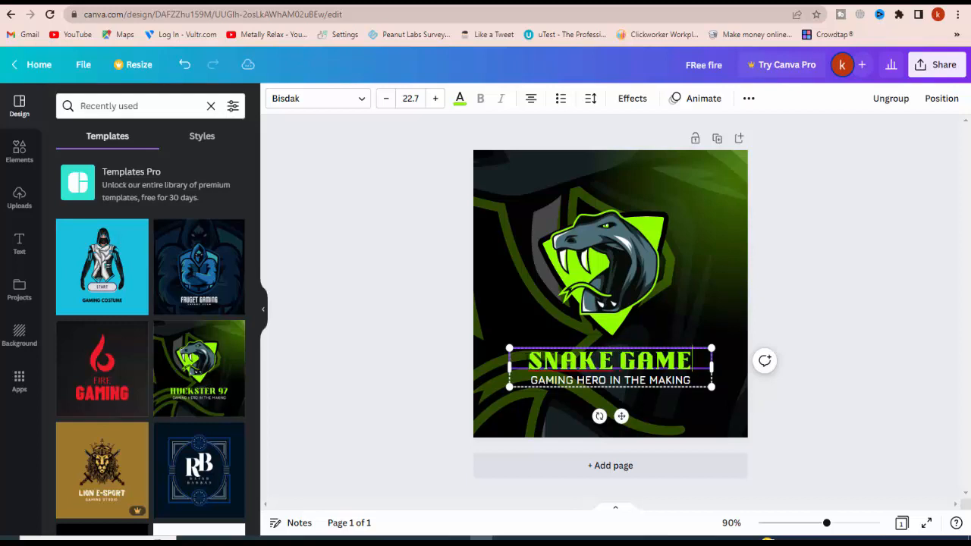
type("R")
left_click(845, 368)
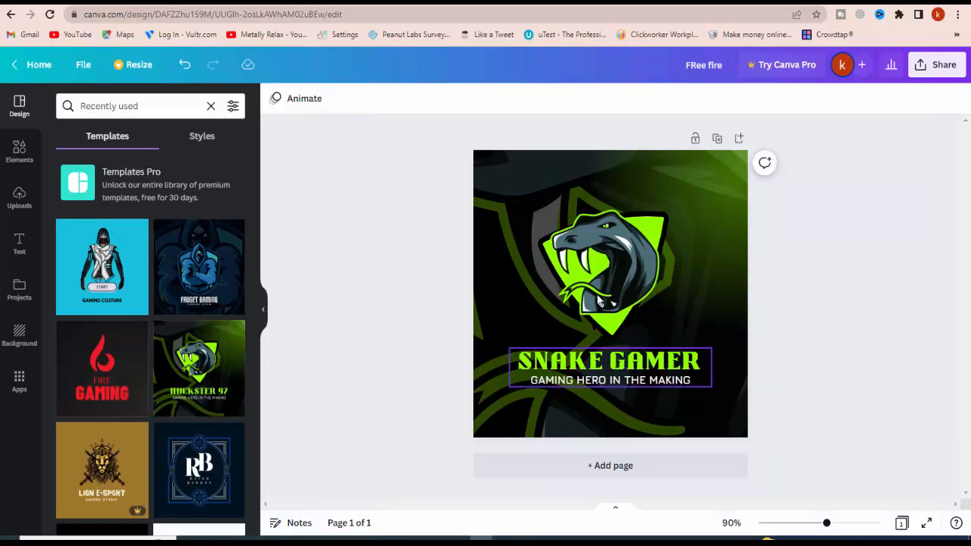
Pull the snake head away from the green shield and delete it
left_click(599, 301)
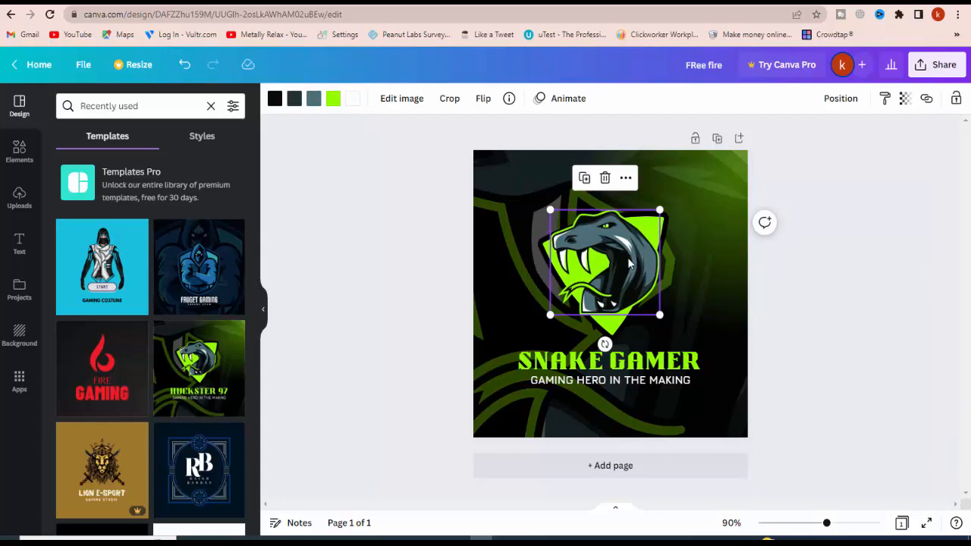
left_click_drag(629, 263, 568, 255)
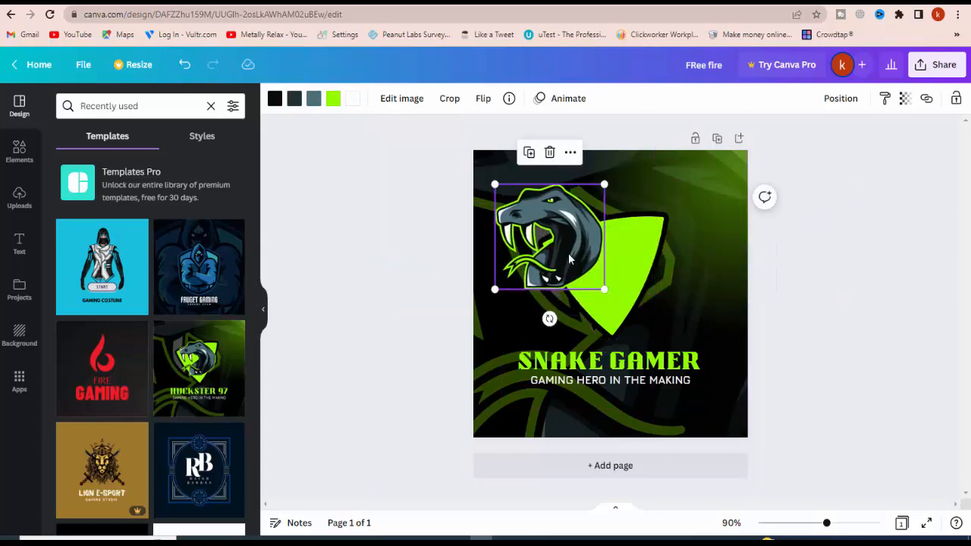
key("Delete")
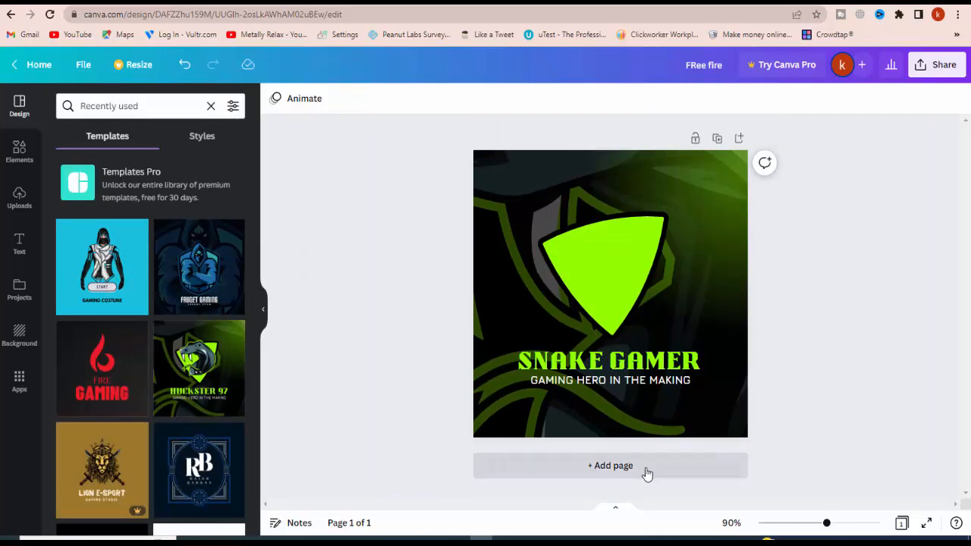
Add a second page and apply the blue Gaming Costume template to it
left_click(645, 469)
left_click(97, 266)
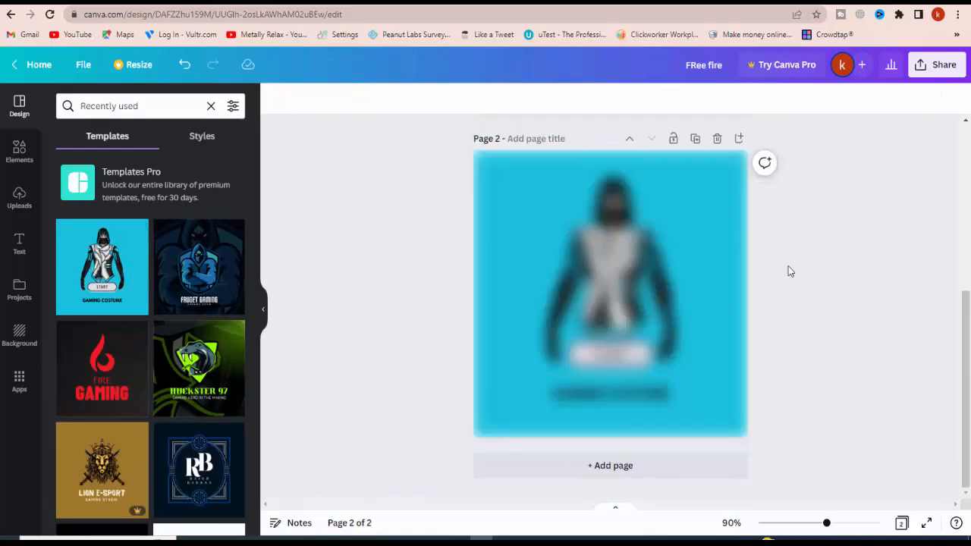
scroll(783, 269, "up", 5)
scroll(669, 260, "down", 3)
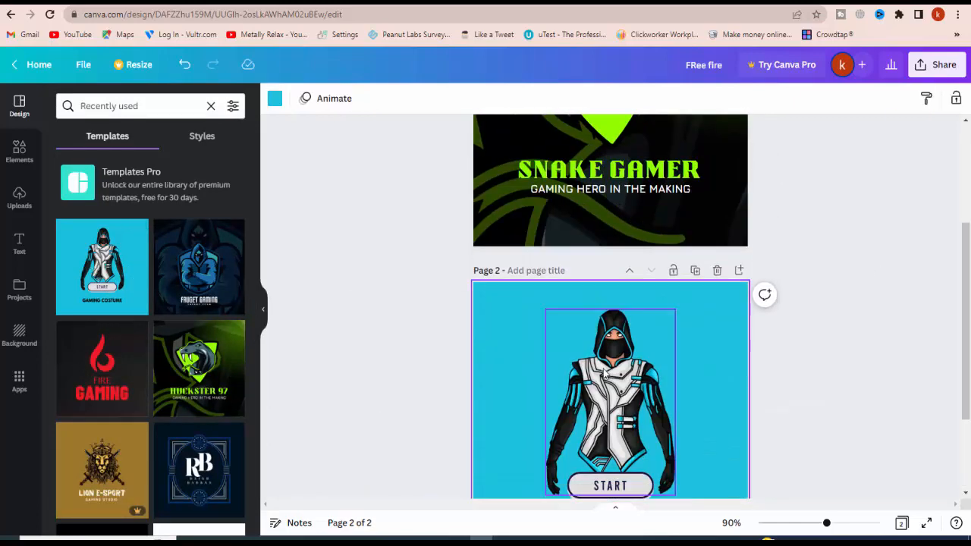
Shrink the hooded figure on page 2 and paste it onto the Snake Gamer logo on page 1
left_click(620, 352)
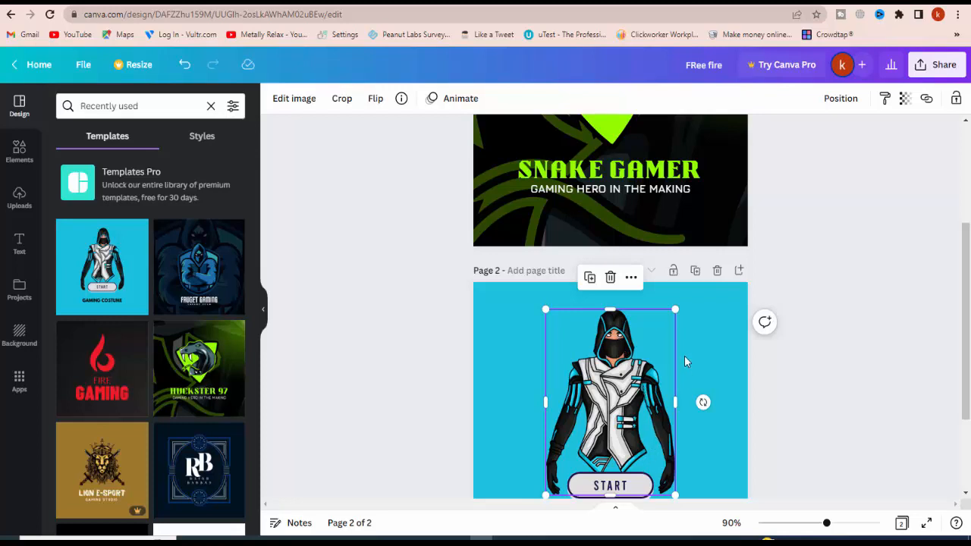
scroll(684, 361, "down", 2)
left_click_drag(677, 364, 617, 281)
scroll(615, 361, "up", 5)
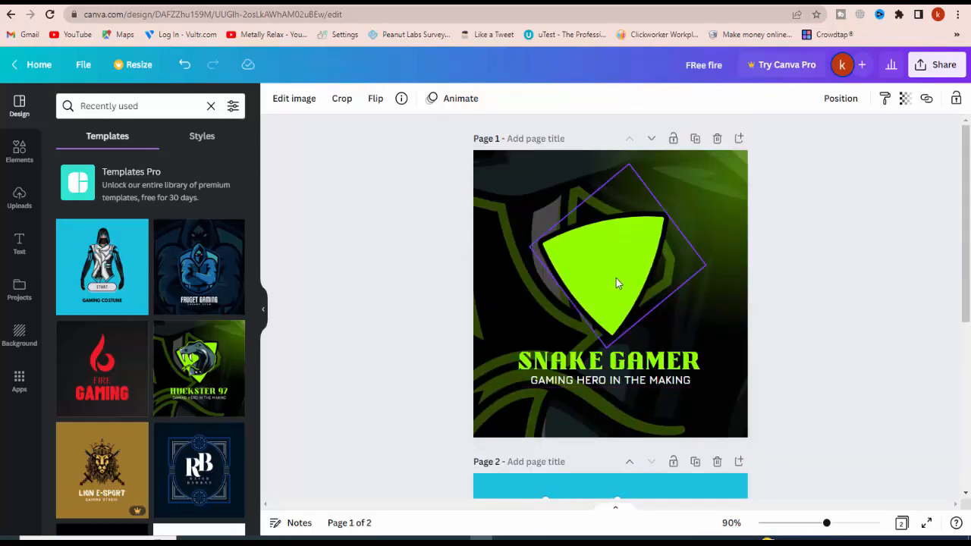
left_click(616, 278)
key("ctrl+v")
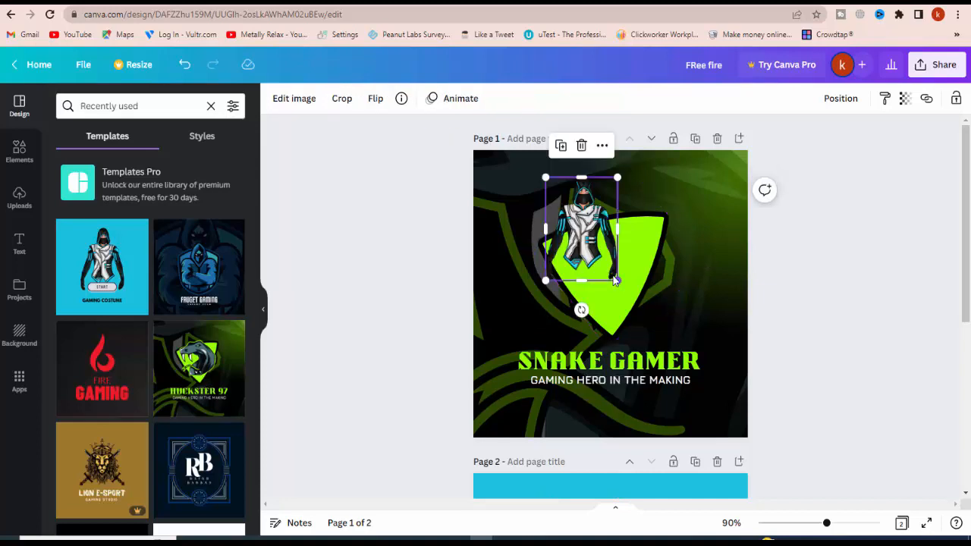
Enlarge the hooded figure over the green shield to about 184 by 252 and crop it to the head and chest
left_click_drag(579, 244, 608, 296)
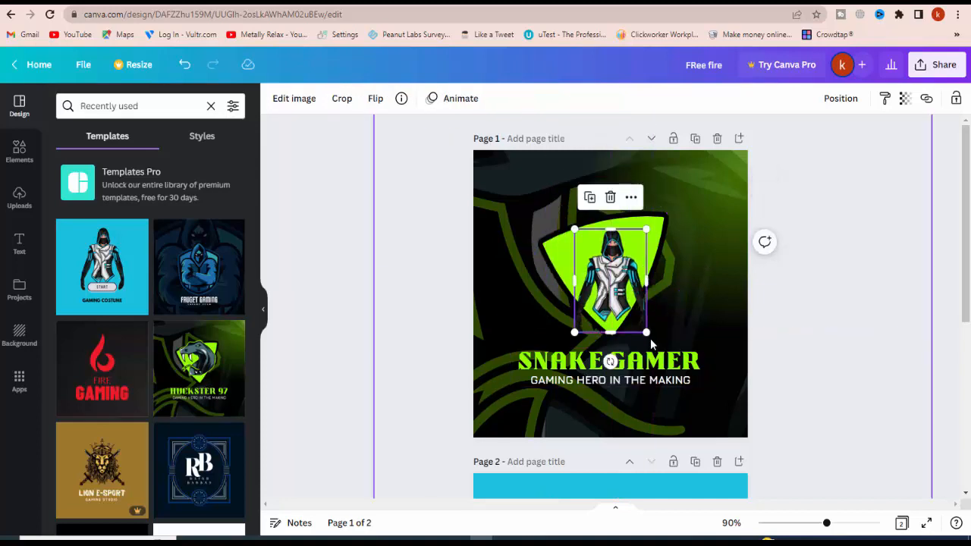
left_click_drag(647, 333, 709, 381)
left_click(644, 281)
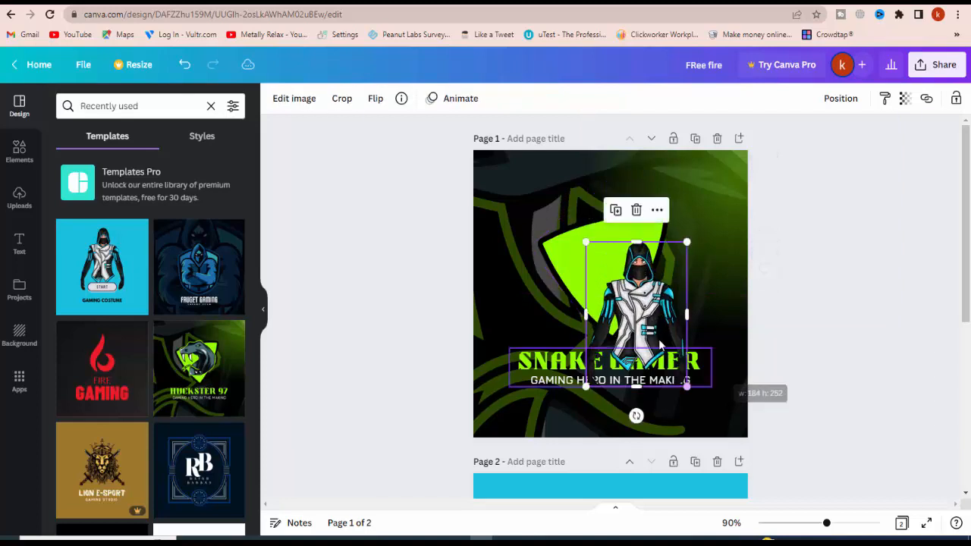
left_click_drag(622, 307, 589, 295)
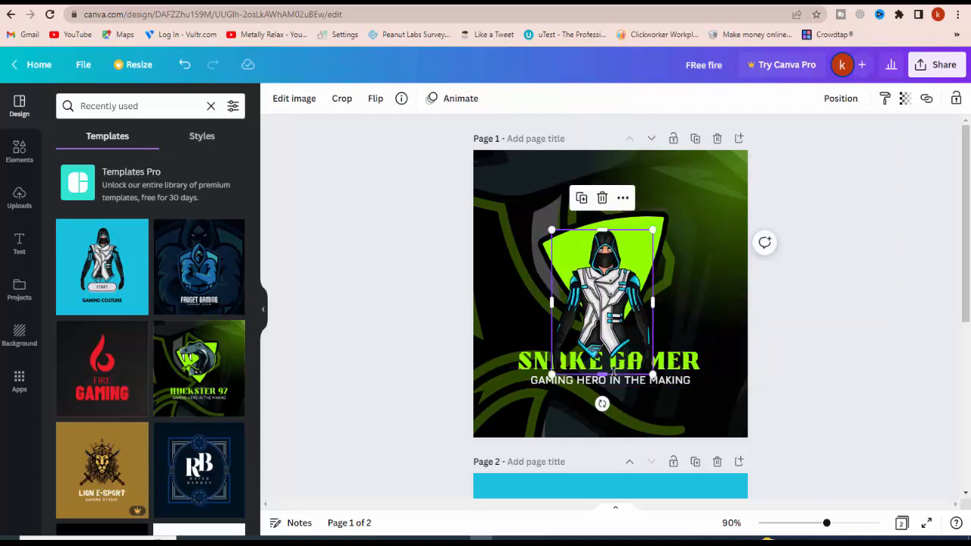
left_click_drag(602, 375, 611, 267)
left_click(844, 249)
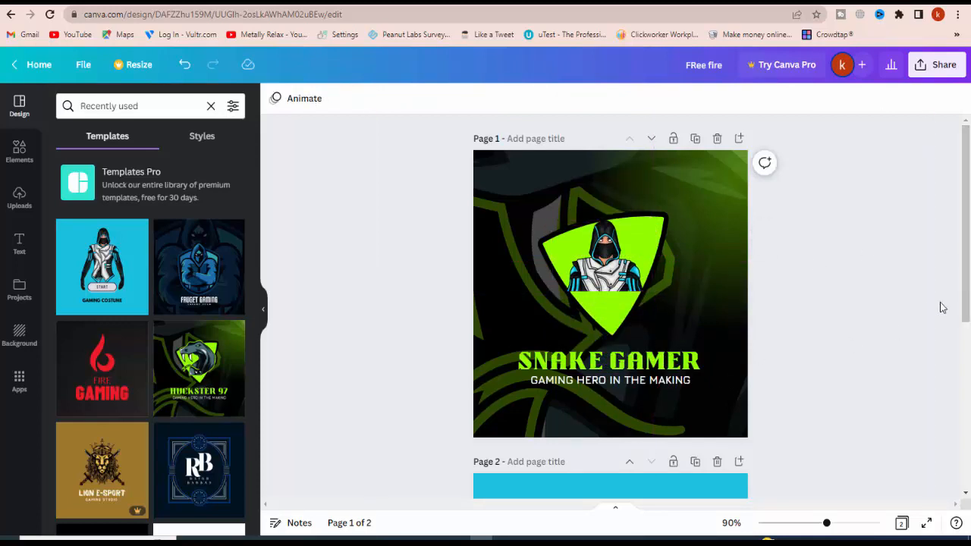
Recolour the shield's green fill, trying white, black, red and several blues before settling on light turquoise
left_click(650, 243)
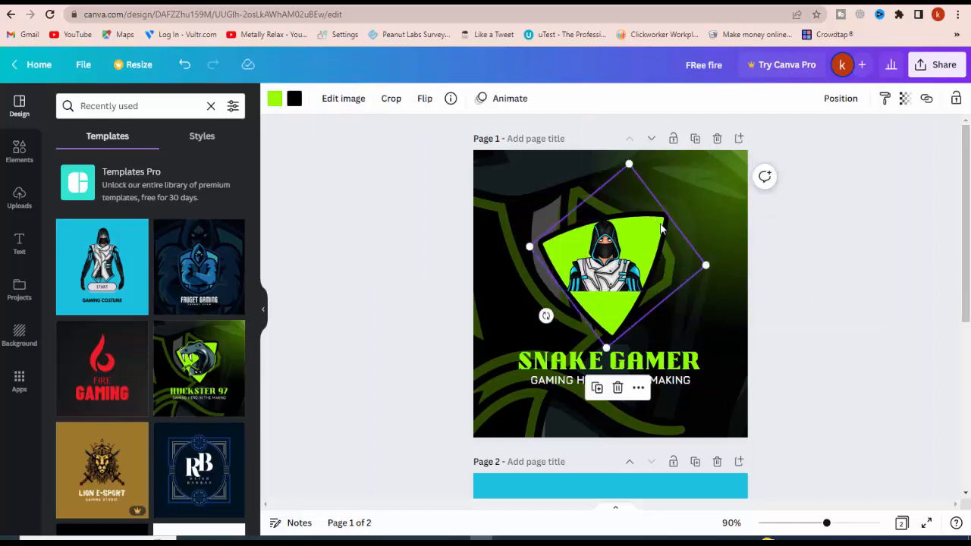
left_click(274, 99)
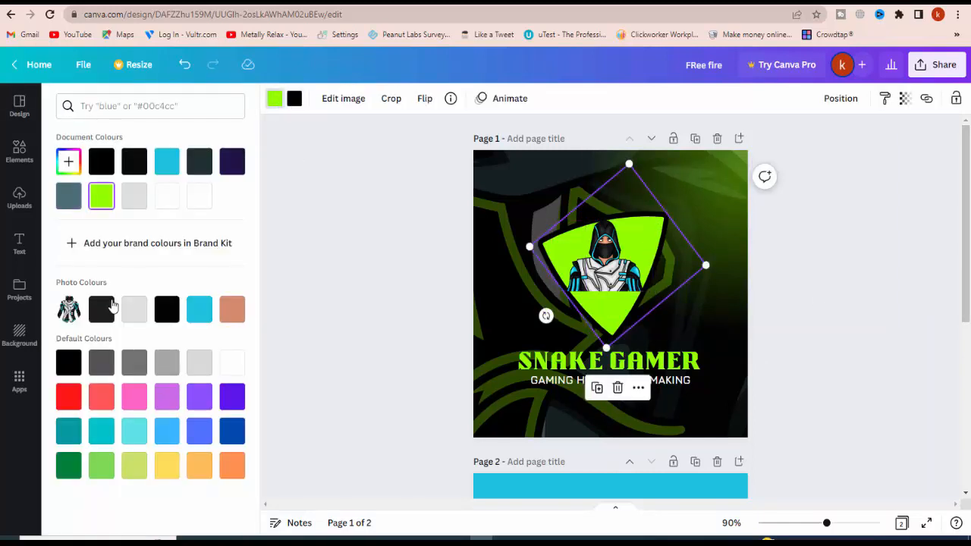
left_click(233, 364)
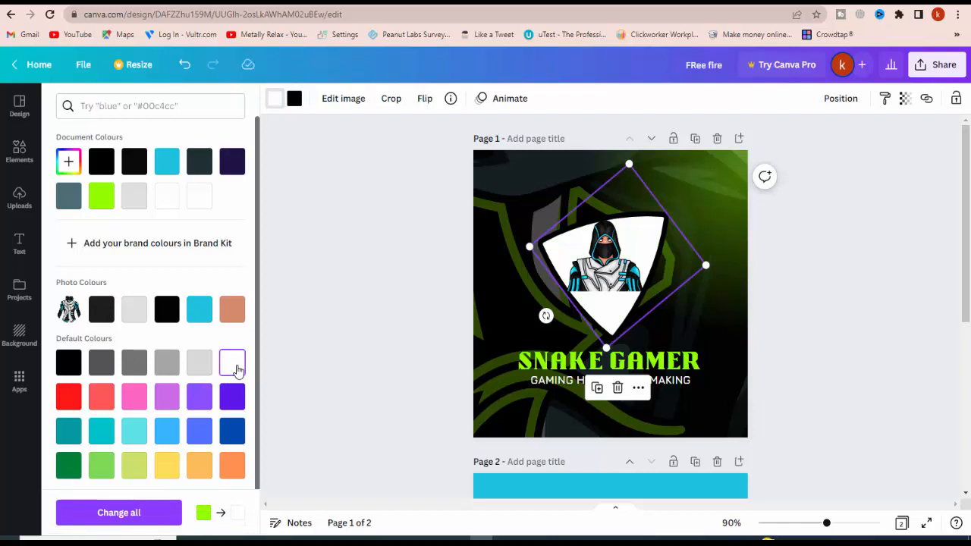
left_click(67, 364)
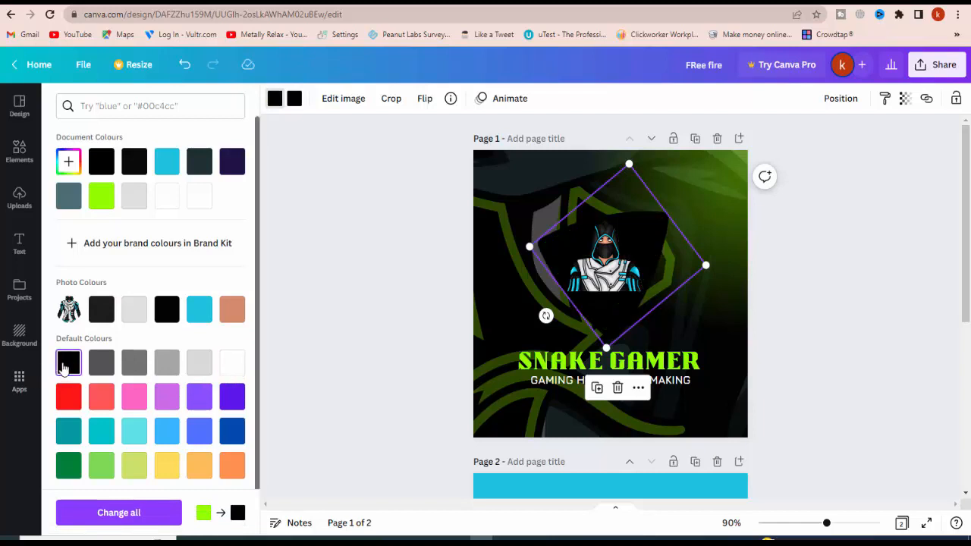
left_click(73, 399)
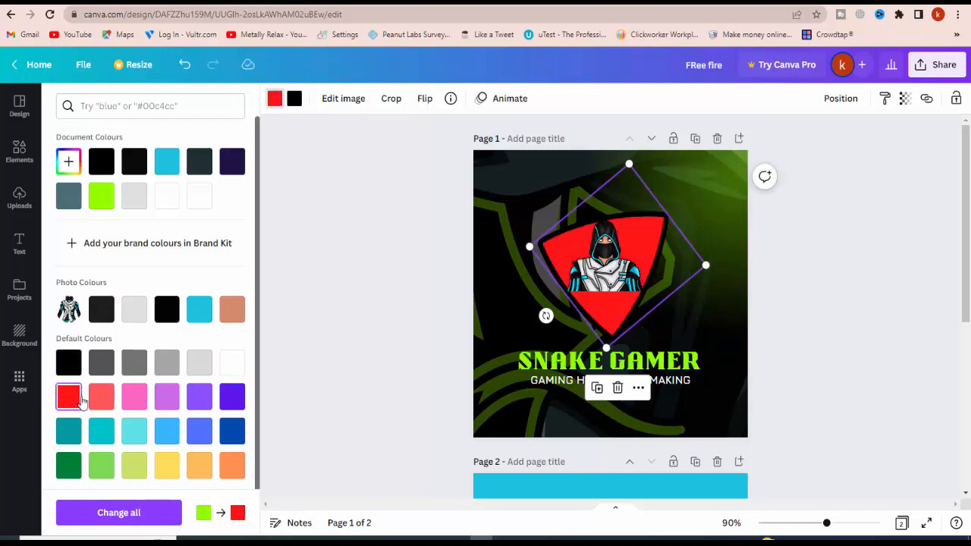
left_click(201, 312)
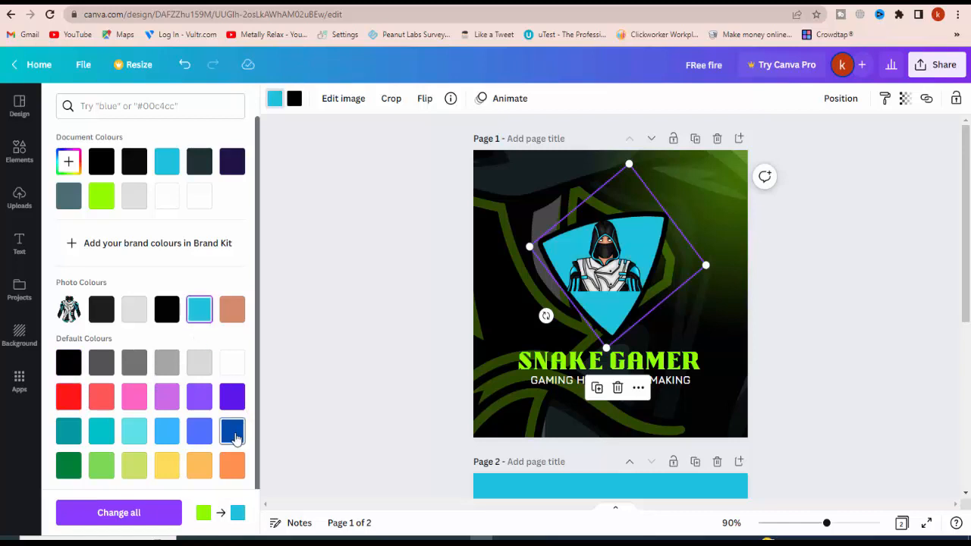
left_click(233, 434)
left_click(199, 431)
left_click(166, 432)
left_click(131, 436)
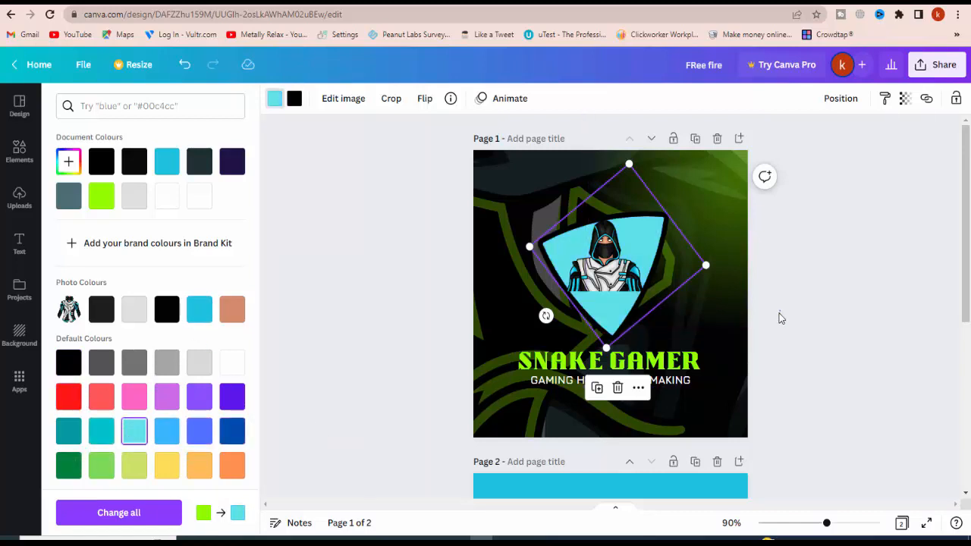
key("Escape")
Change the green in the large background snake artwork to the cyan from the photo colours
left_click(506, 218)
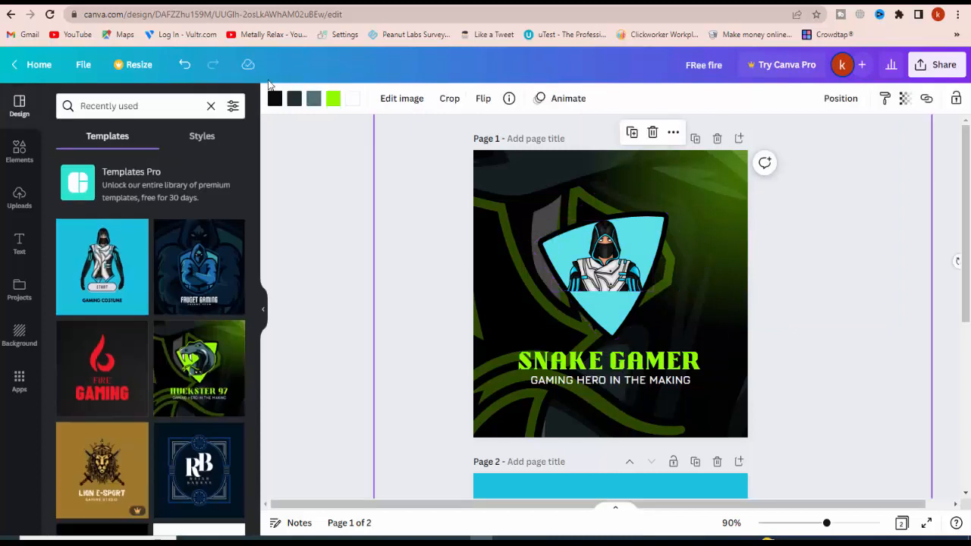
left_click(337, 101)
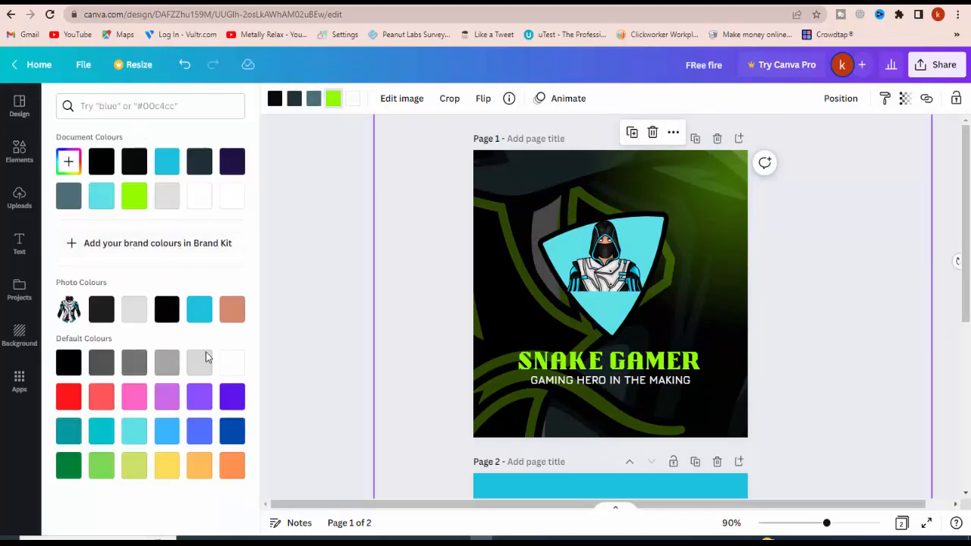
left_click(204, 319)
key("Escape")
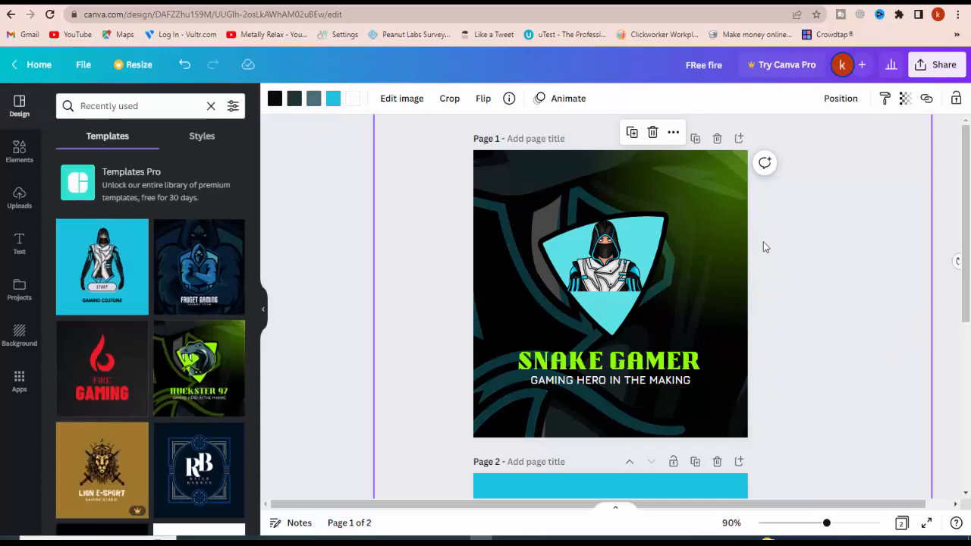
Change all three green colours of the glow in the page 1 background's corner to the cyan from the photo colours
left_click(709, 207)
left_click(311, 101)
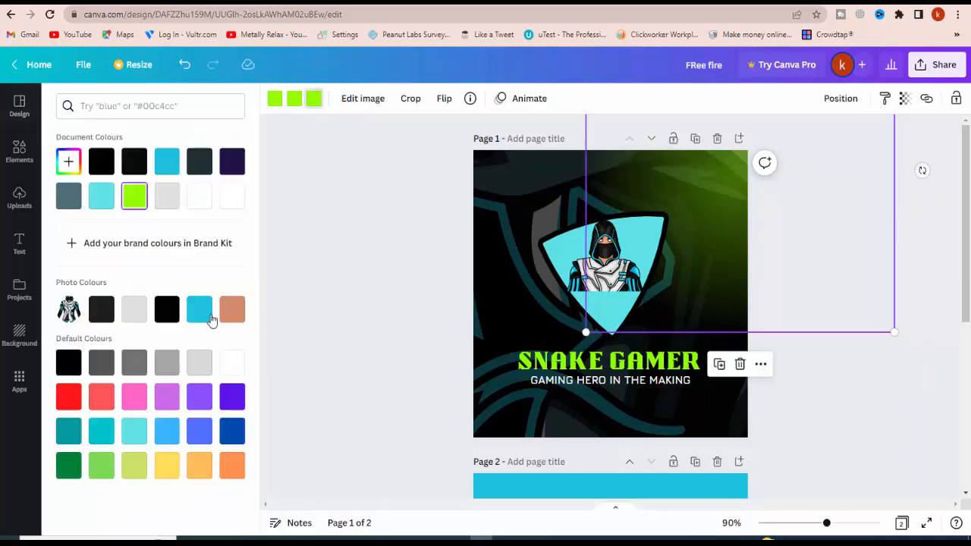
left_click(199, 310)
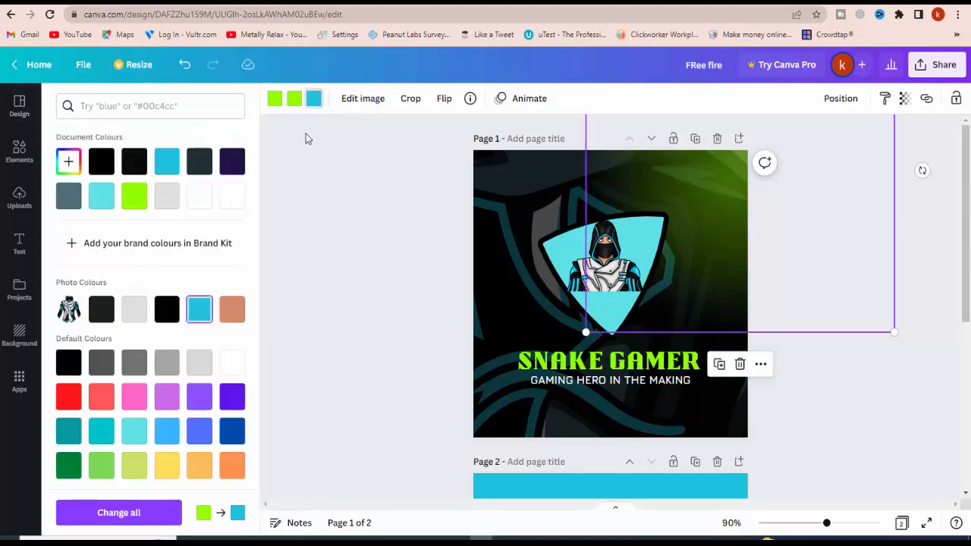
left_click(294, 98)
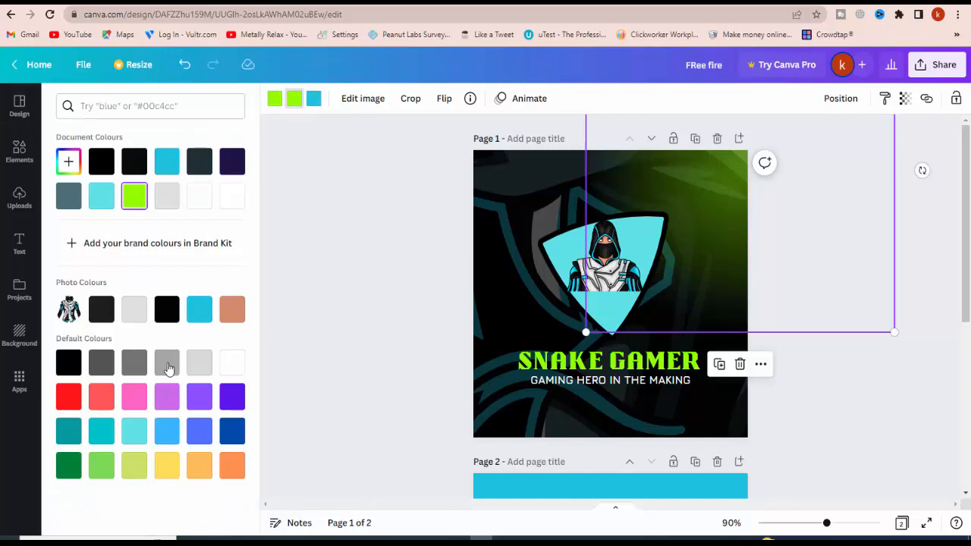
left_click(195, 316)
left_click(275, 99)
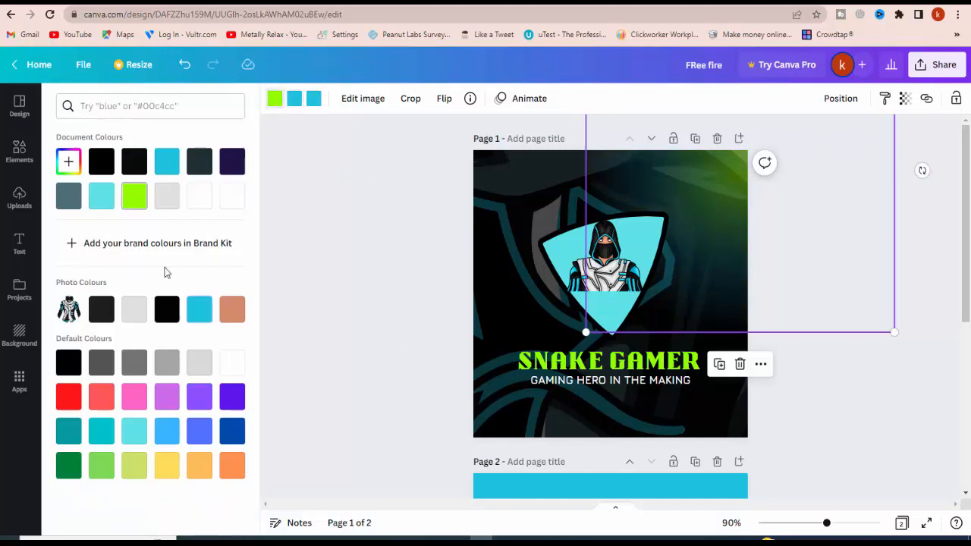
left_click(392, 299)
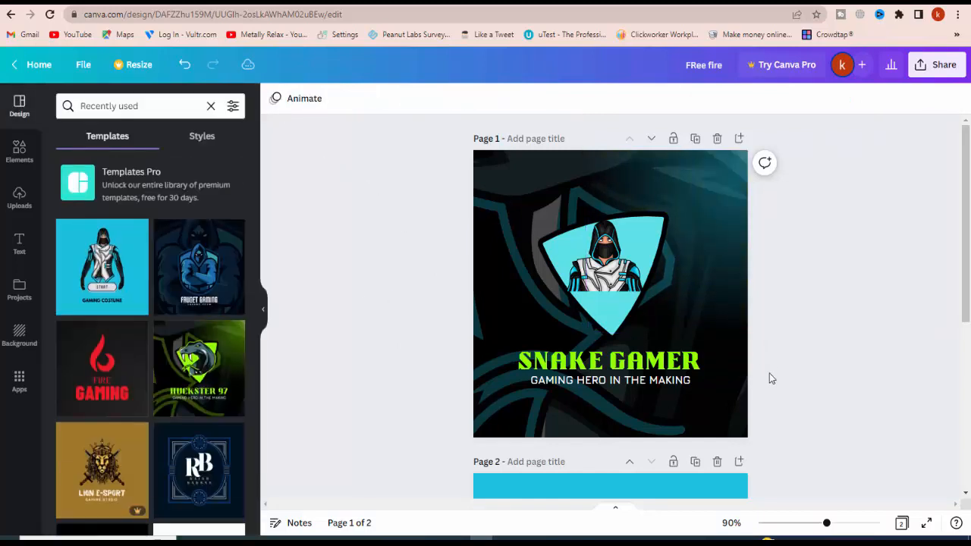
Recolour the SNAKE GAMER title, trying the document's cyan before settling on light blue from the default colours
left_click(635, 366)
left_click(459, 100)
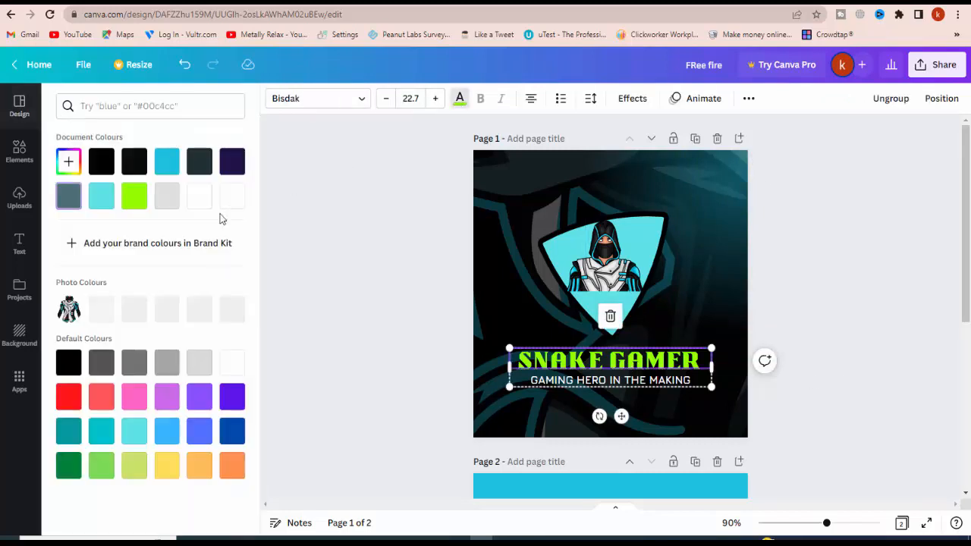
left_click(172, 157)
key("Escape")
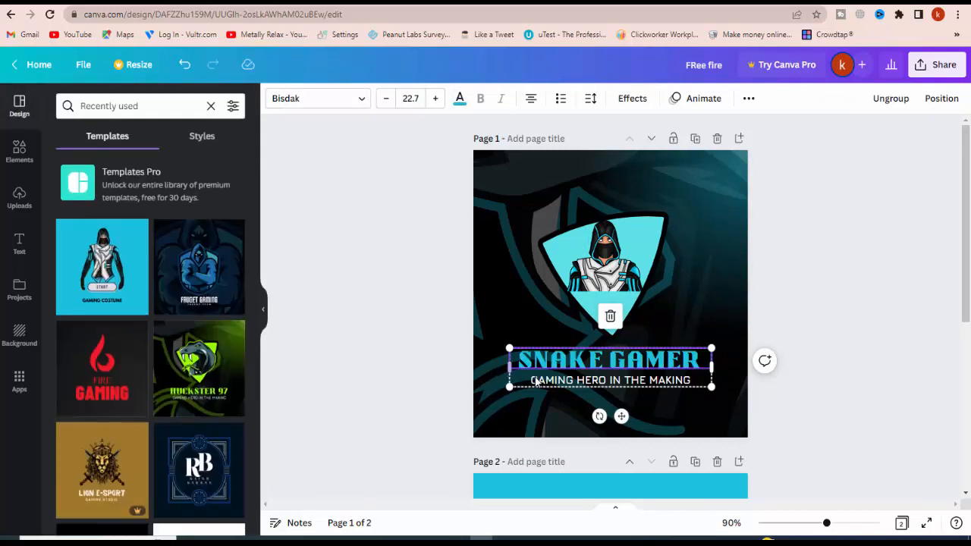
left_click(550, 383)
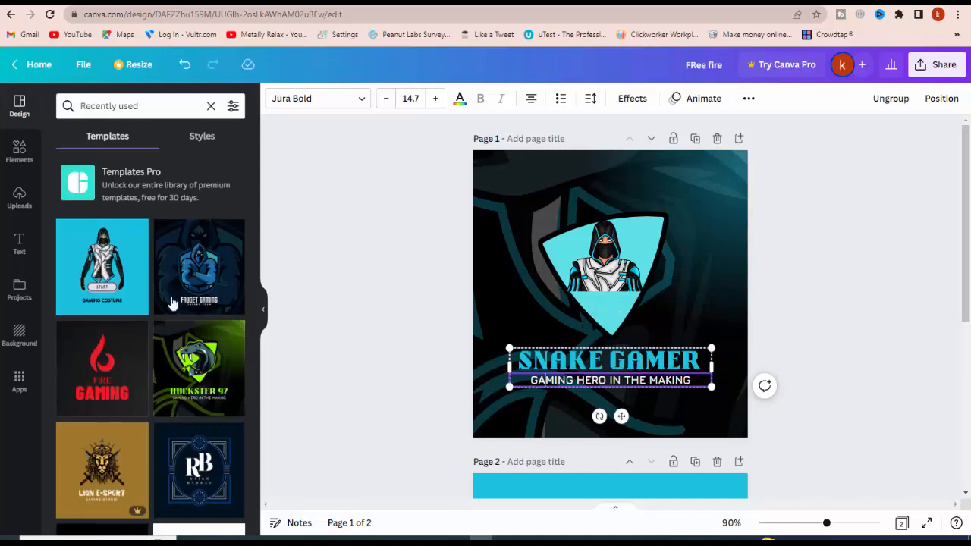
left_click(580, 368)
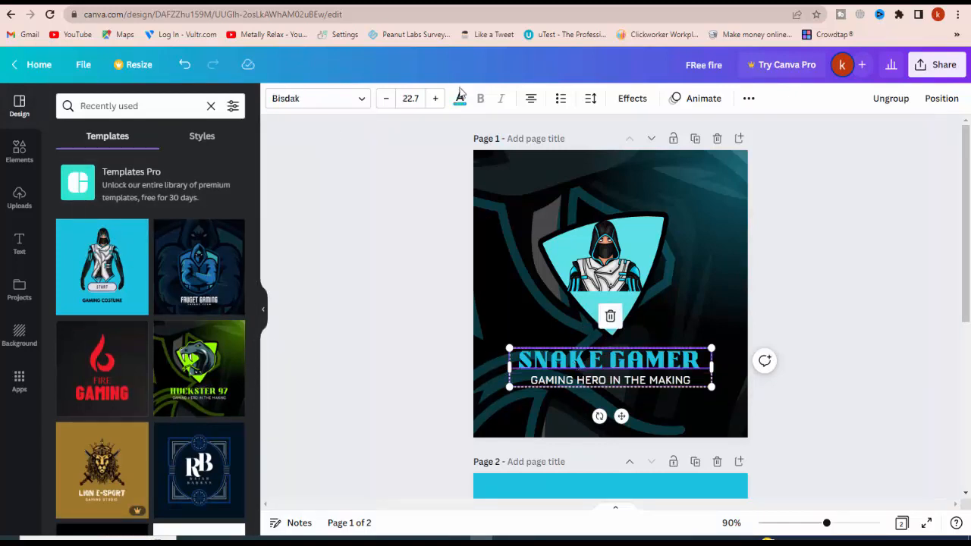
left_click(459, 98)
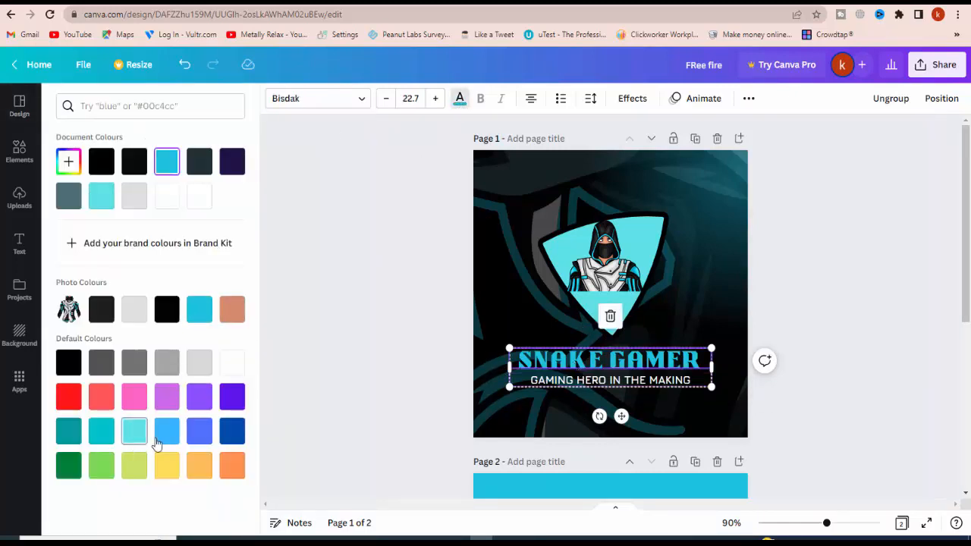
left_click(158, 442)
left_click(423, 331)
Recolour the tagline GAMING HERO IN THE MAKING to turquoise from the default colours
left_click(565, 382)
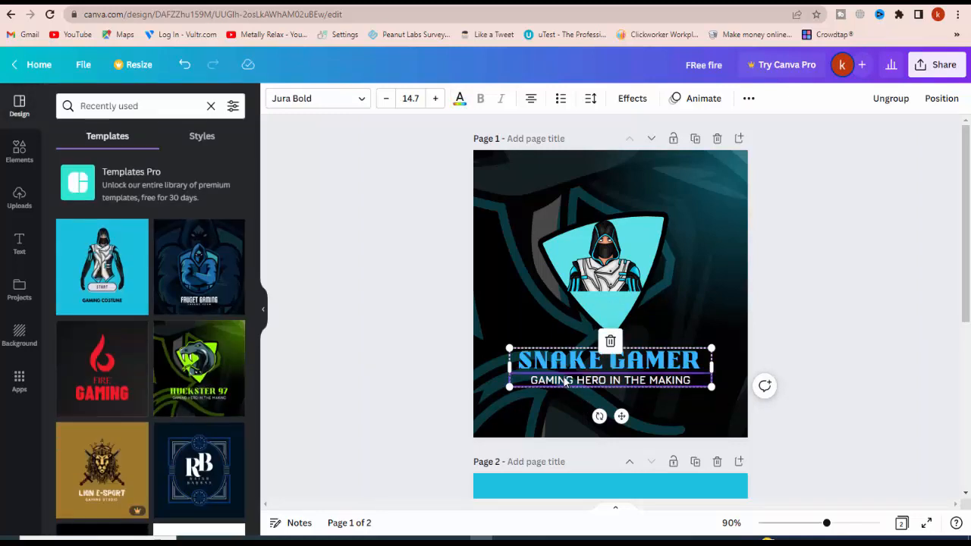
left_click(460, 100)
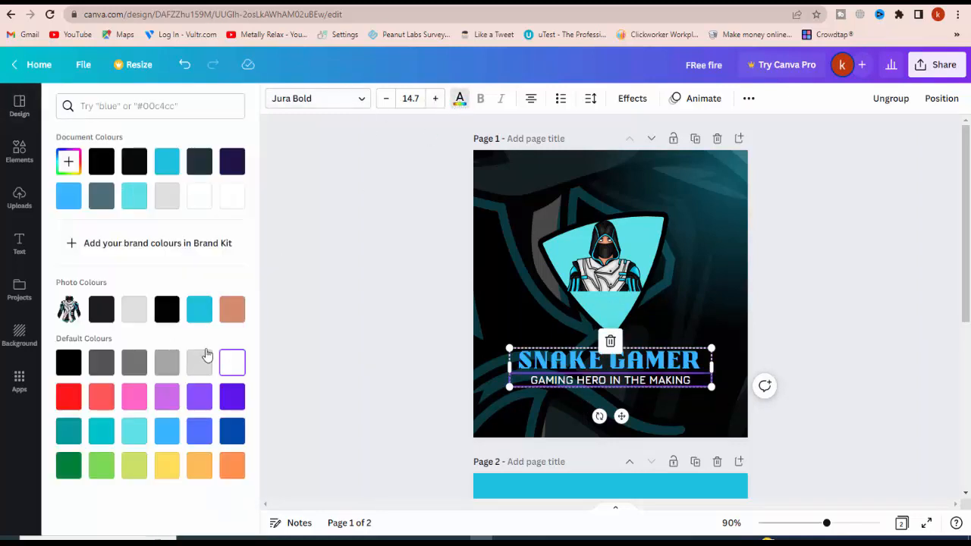
left_click(102, 440)
left_click(342, 406)
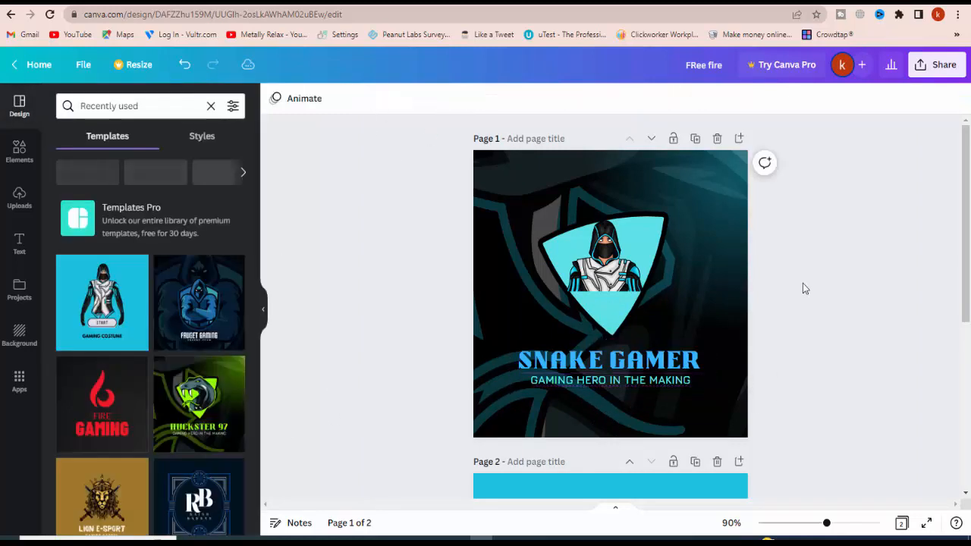
Delete the cyan background, START button, GAMING COSTUME text and hooded figure from page 2
scroll(802, 389, "down", 5)
scroll(802, 389, "up", 2)
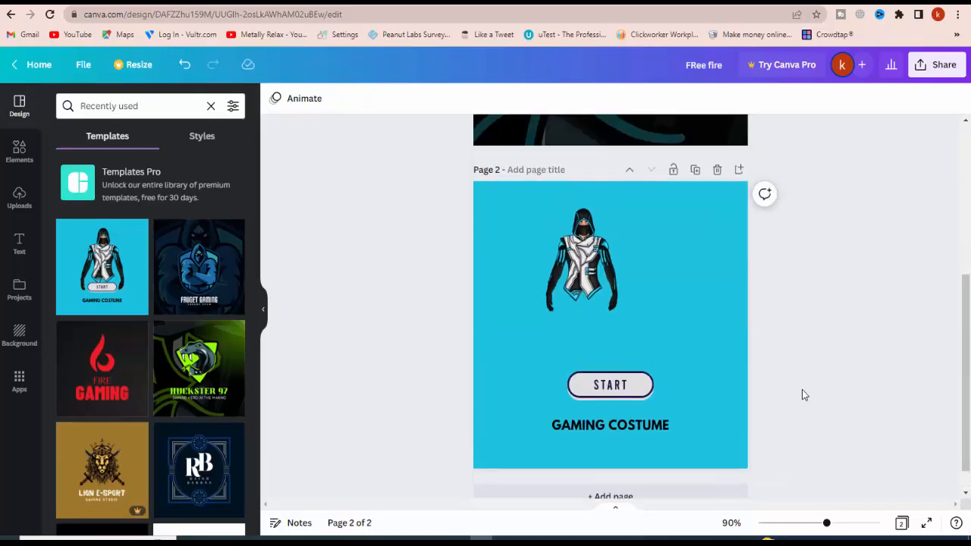
scroll(696, 398, "up", 3)
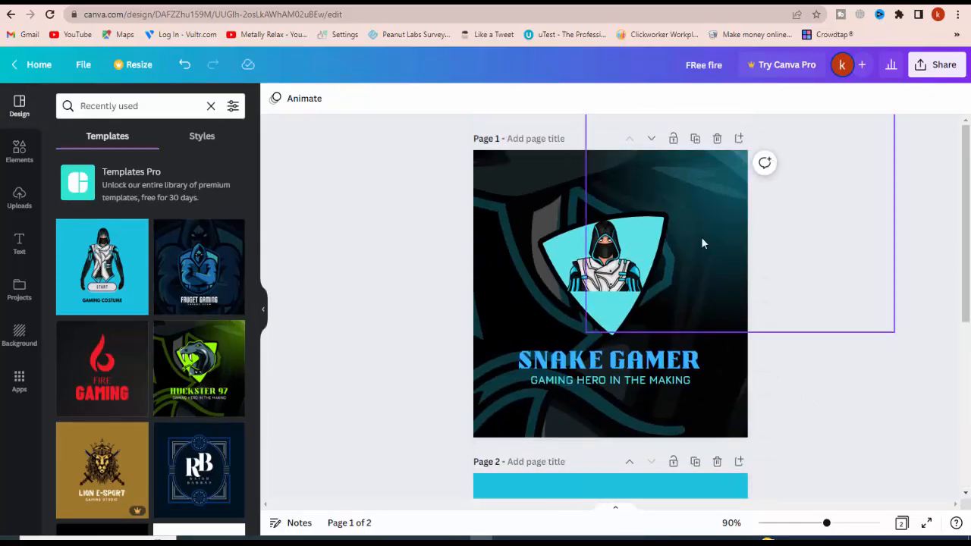
scroll(857, 264, "down", 5)
left_click(684, 245)
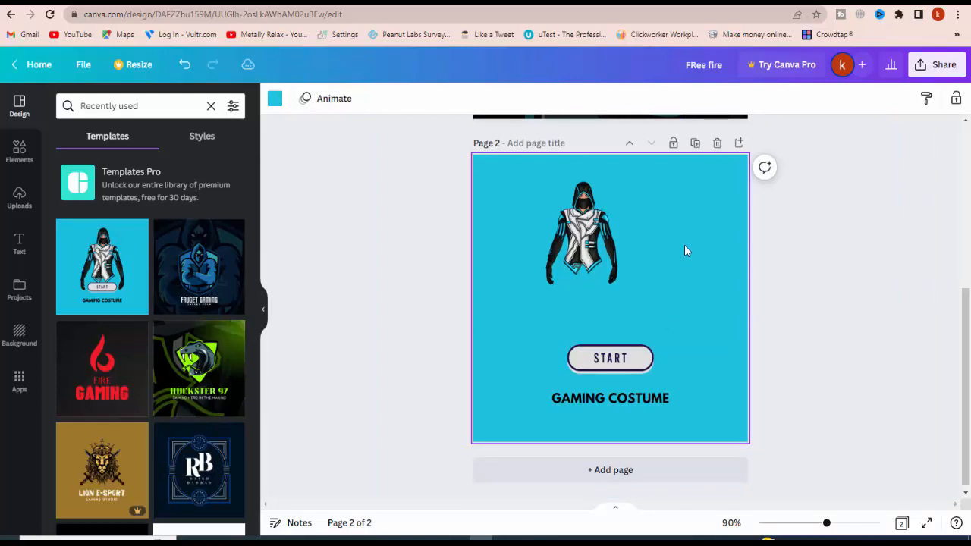
key("Delete")
left_click(641, 360)
key("Delete")
left_click(671, 406)
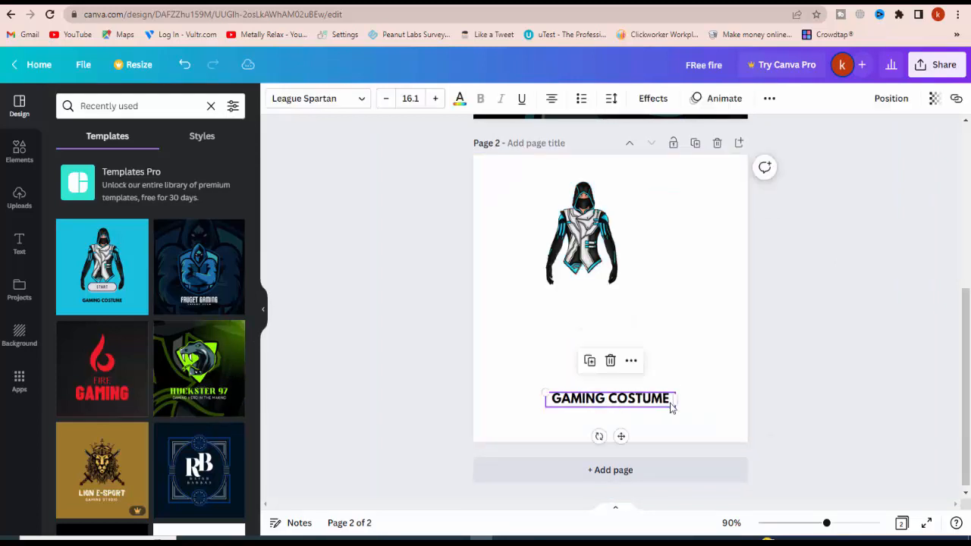
key("Delete")
left_click(595, 250)
key("Delete")
Delete the second page so that only the Snake Gamer logo page is left
left_click(847, 315)
left_click(663, 319)
scroll(806, 320, "up", 5)
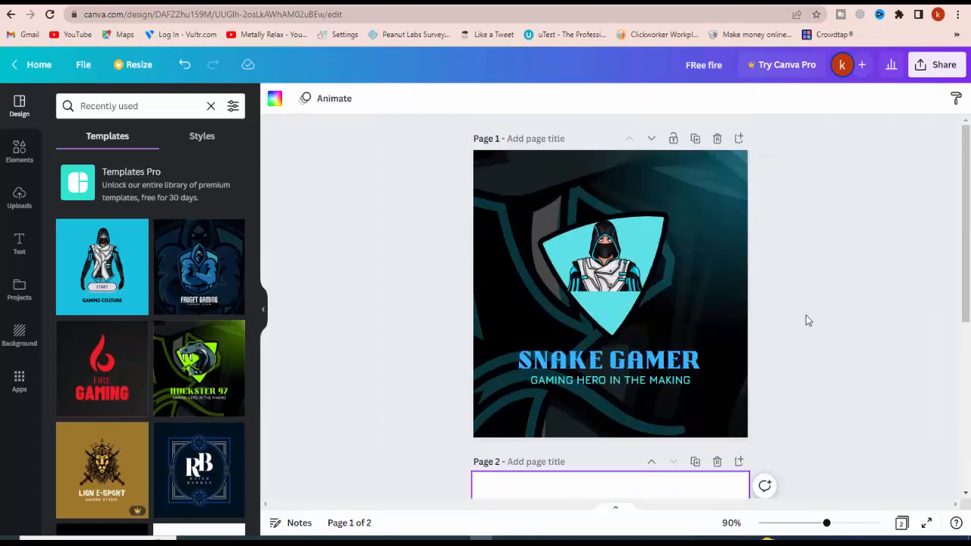
left_click(826, 310)
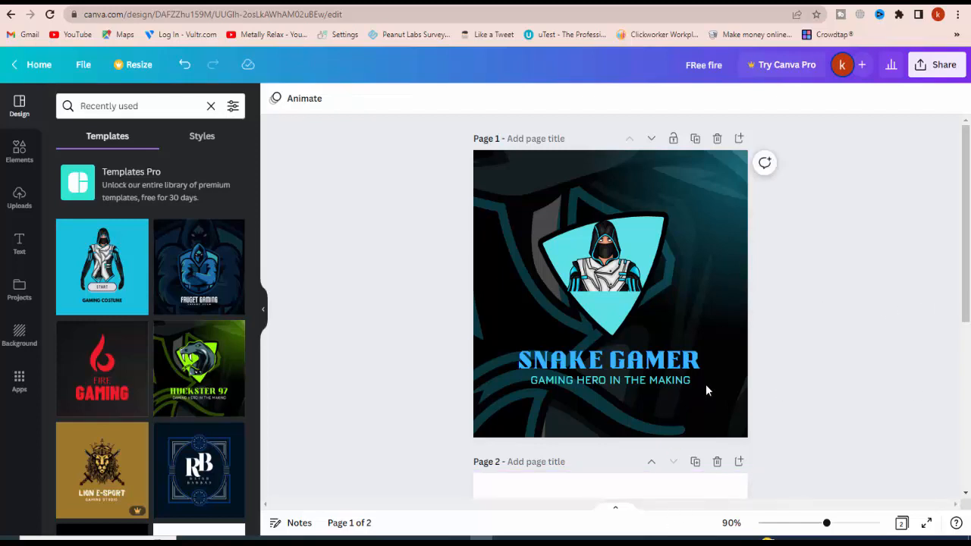
scroll(706, 391, "down", 5)
left_click(717, 142)
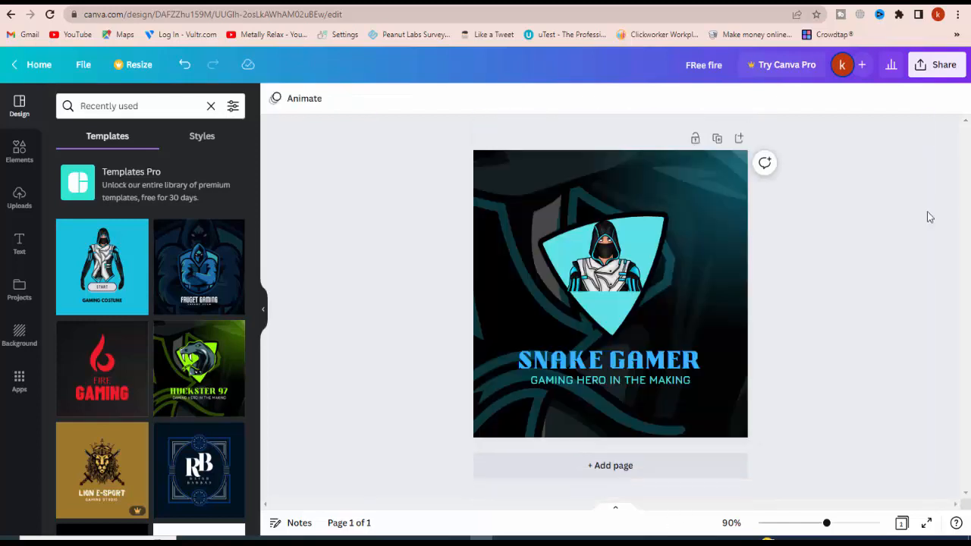
Download the Snake Gamer logo as a JPG and open the downloaded file to check it
left_click(941, 65)
left_click(847, 371)
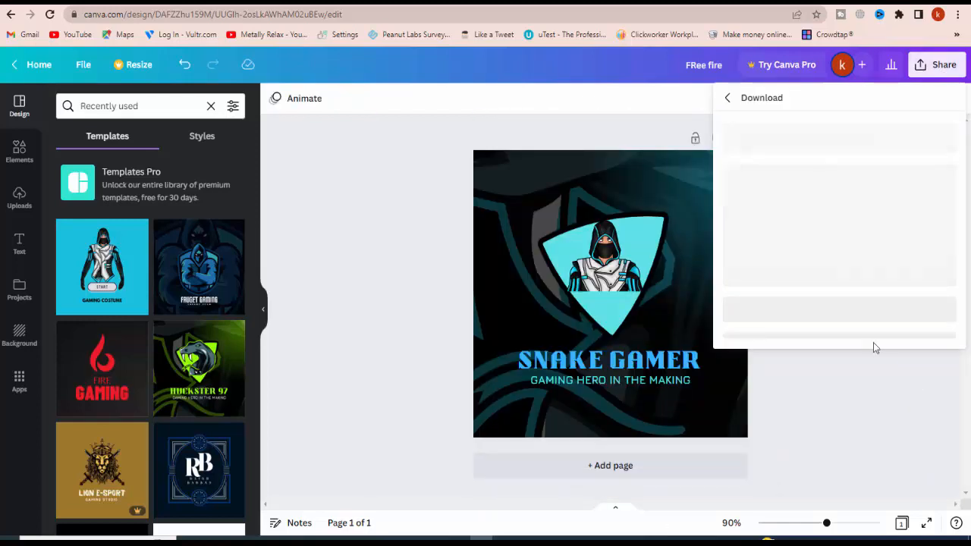
left_click(819, 156)
left_click(758, 182)
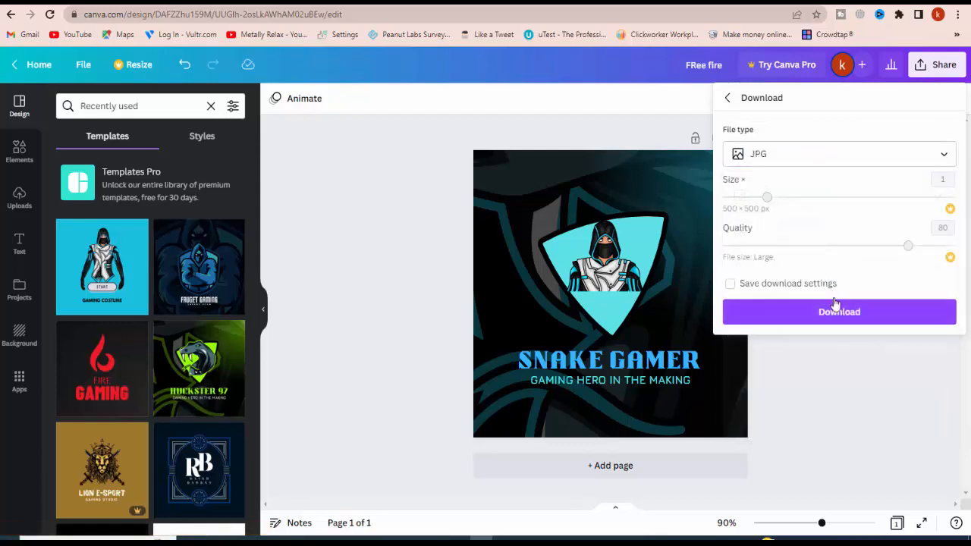
left_click(835, 307)
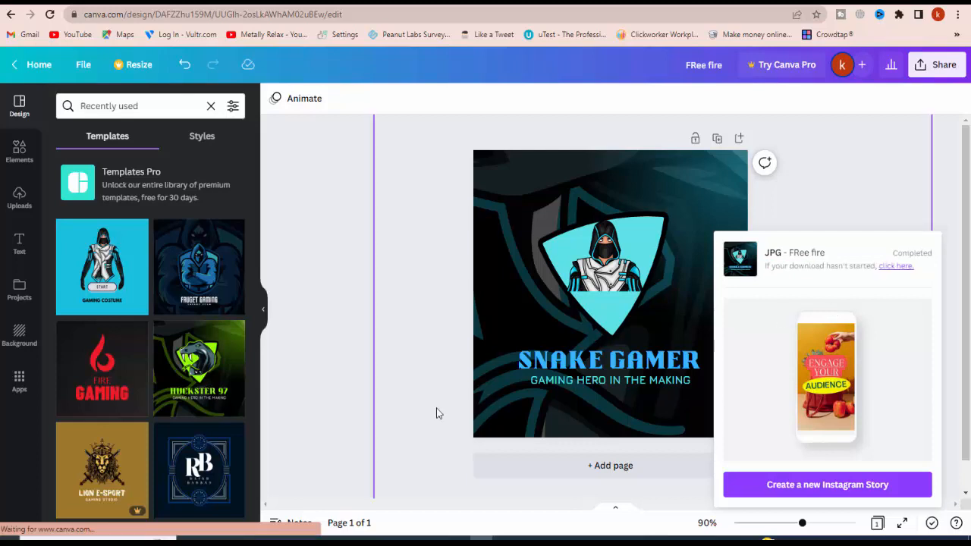
left_click(40, 531)
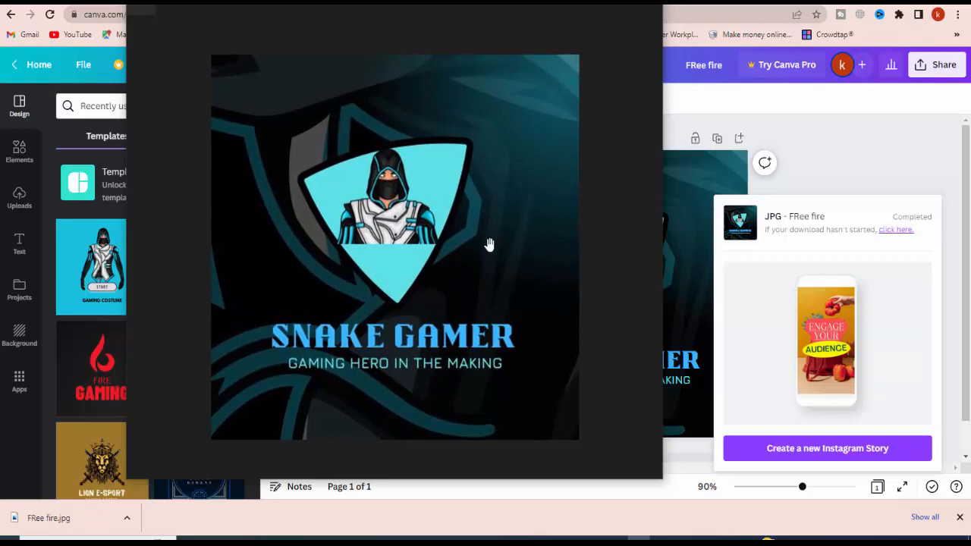
left_click(649, 9)
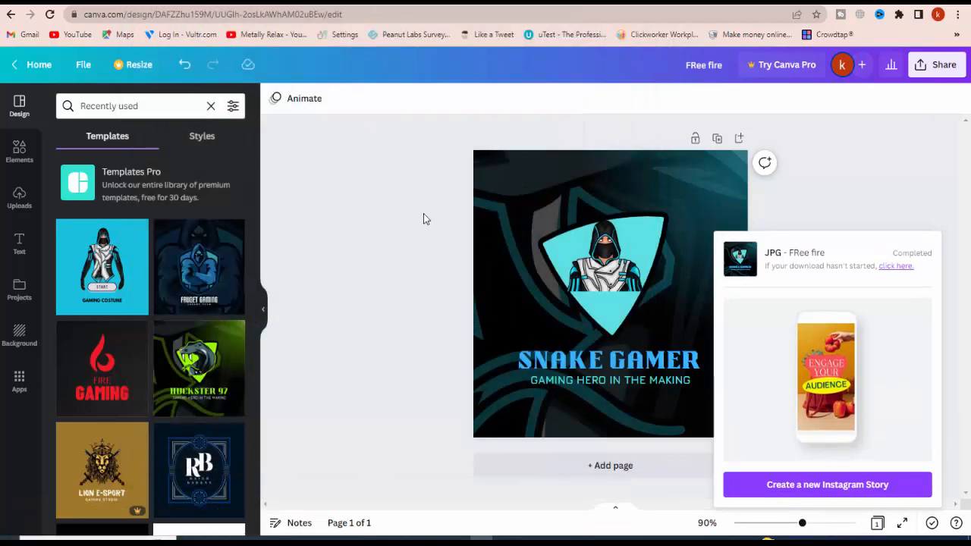
Crop the hooded figure on the shield down to its head, then remove it from the logo
left_click(602, 275)
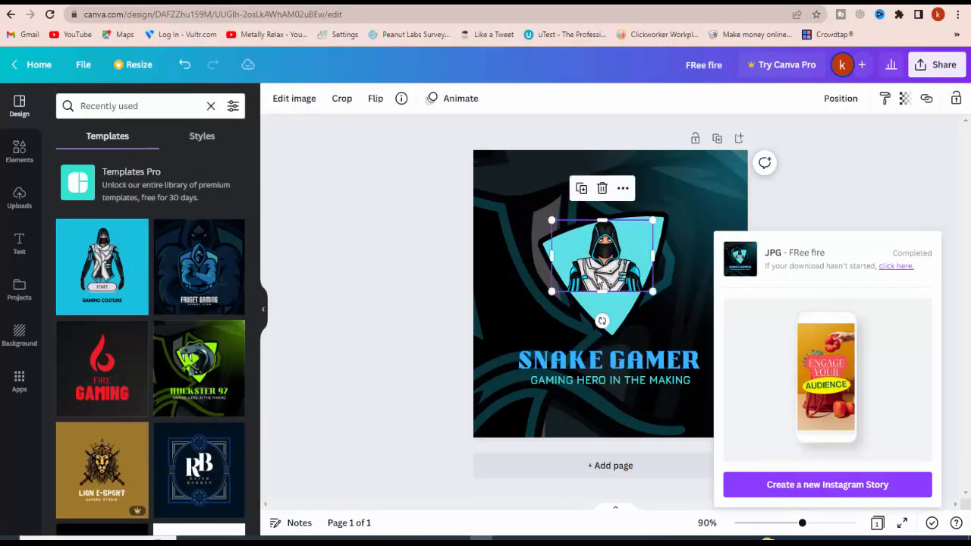
left_click_drag(602, 291, 601, 262)
left_click_drag(551, 242, 586, 239)
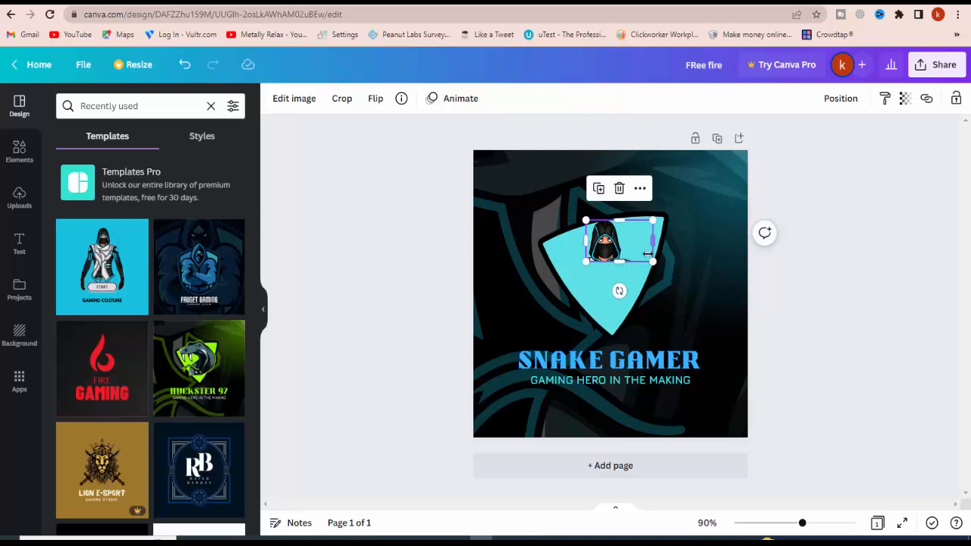
left_click_drag(653, 260, 635, 250)
key("Delete")
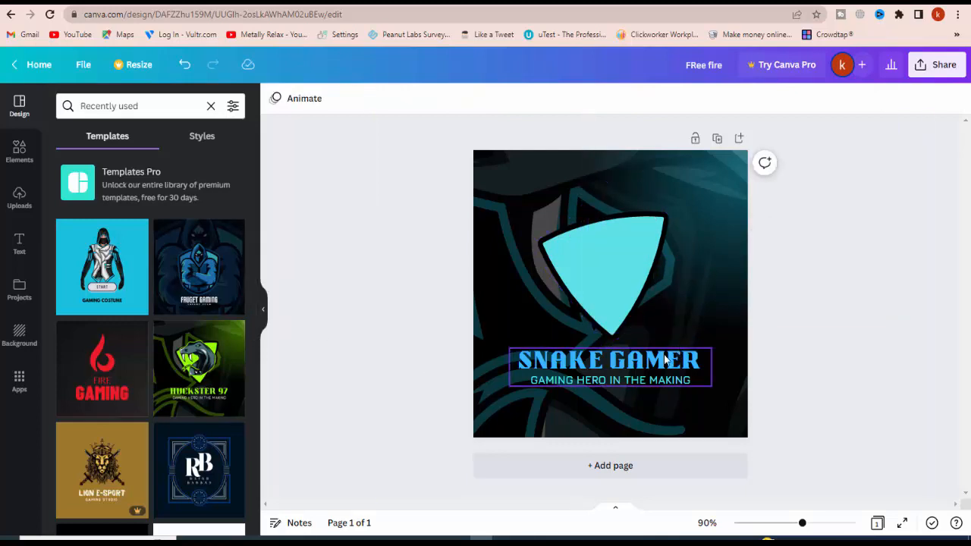
Add a second page with the Fauget Gaming template and copy its blue hooded mascot onto page 1
left_click(663, 464)
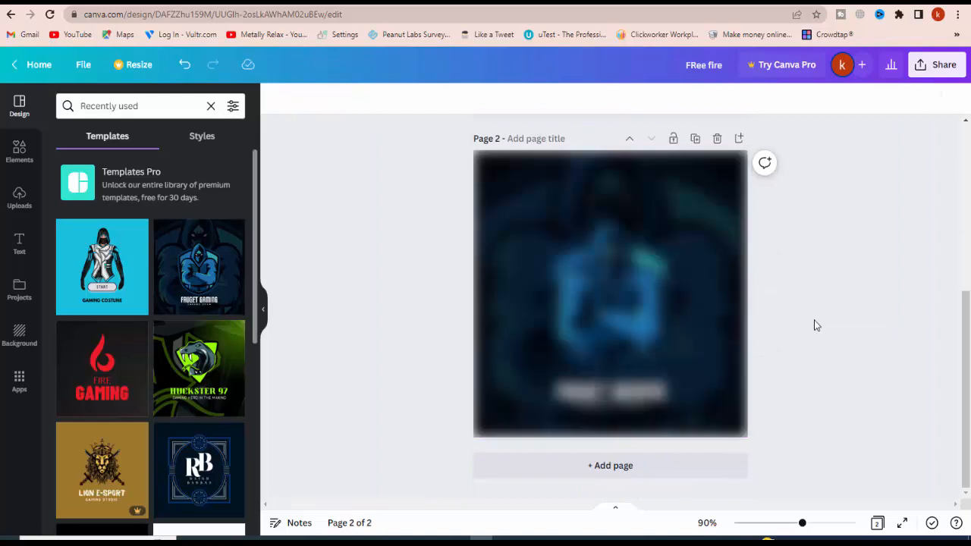
scroll(618, 315, "up", 5)
left_click(616, 321)
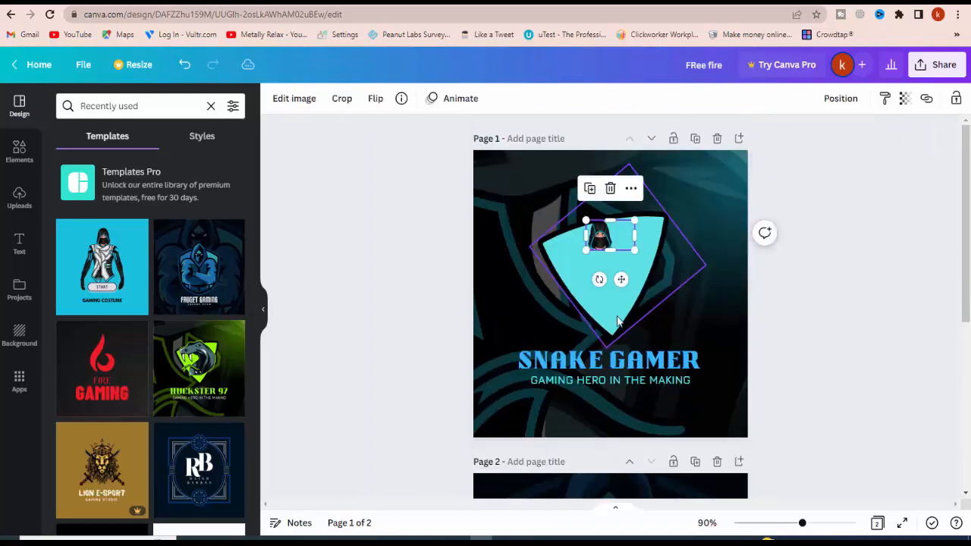
scroll(649, 419, "down", 5)
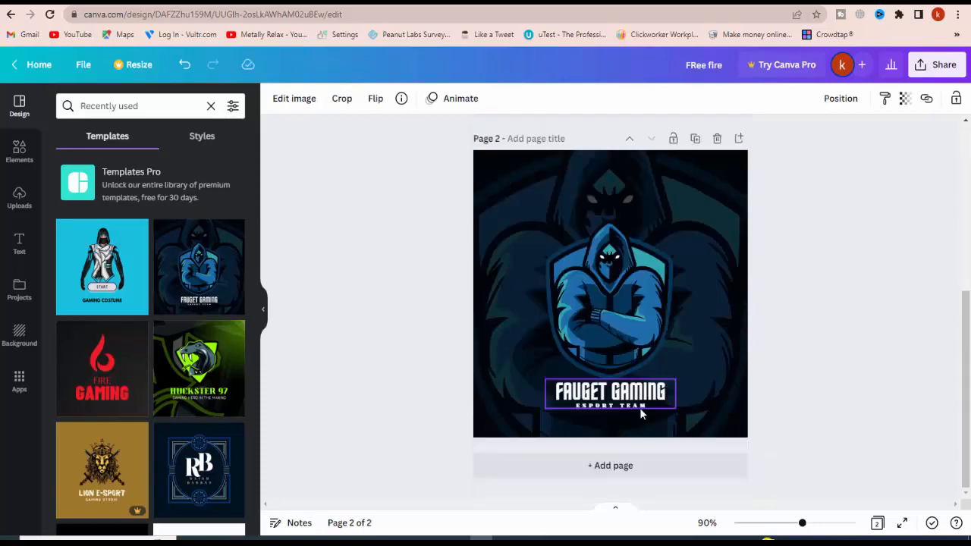
left_click(627, 309)
scroll(627, 310, "up", 5)
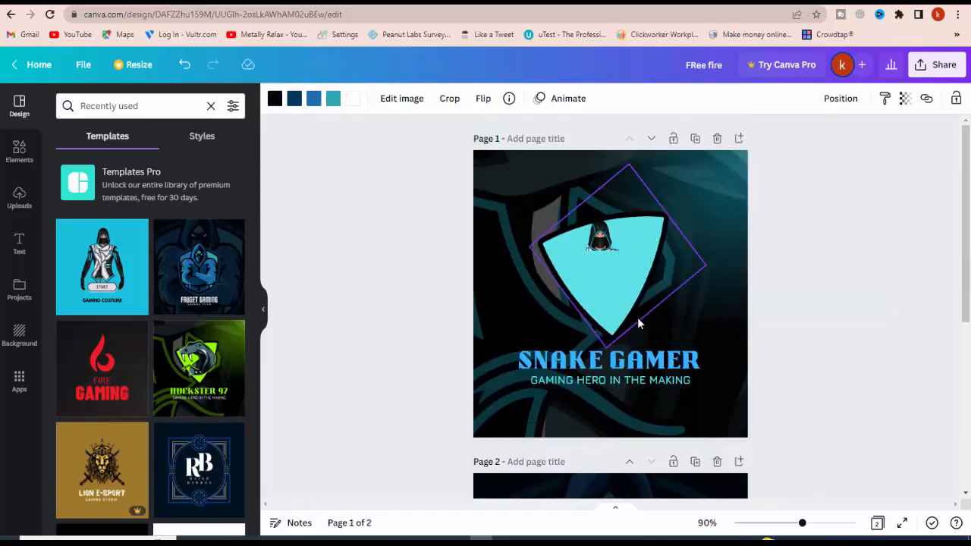
key("ctrl+v")
left_click_drag(638, 317, 738, 303)
Delete the small hooded head from the shield and shrink the blue mascot to fit inside the shield in its place
left_click(605, 244)
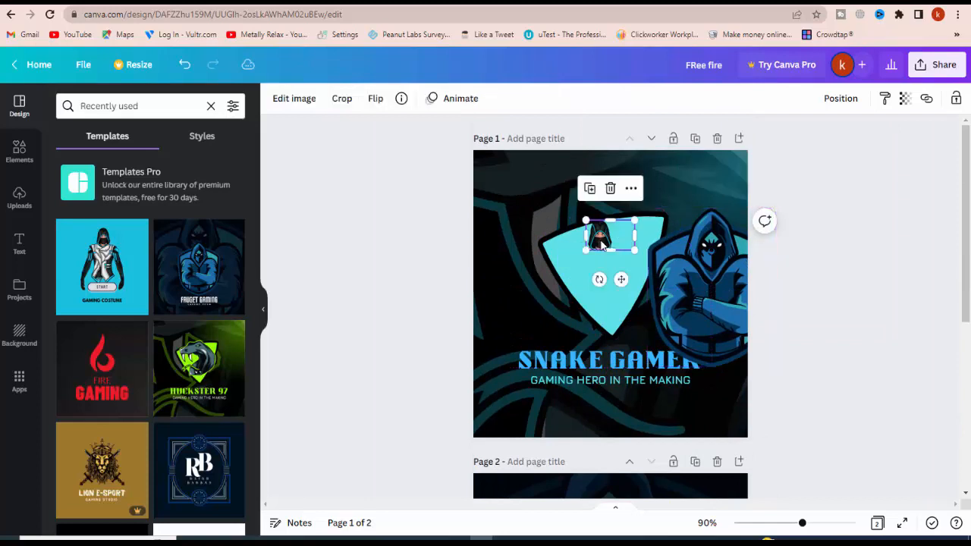
key("Delete")
left_click_drag(640, 305, 603, 303)
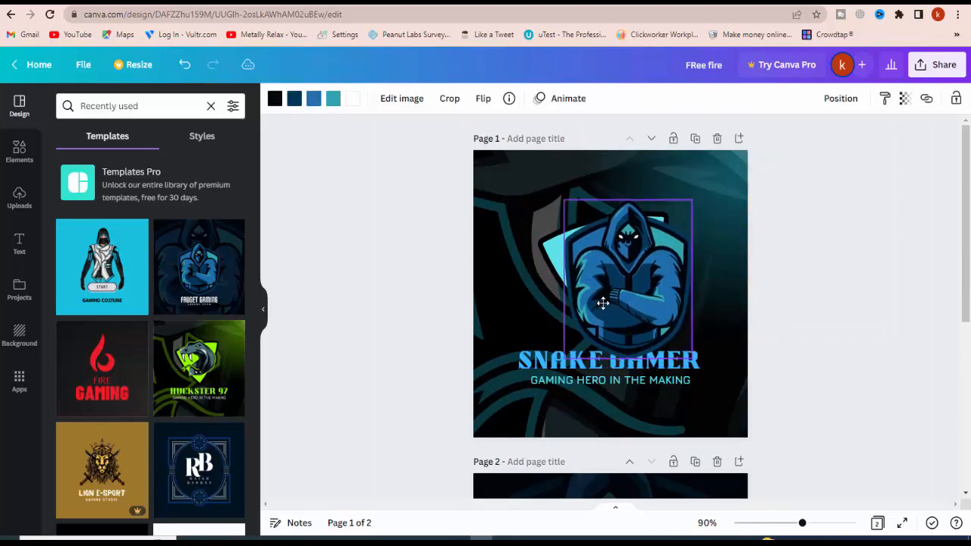
left_click_drag(689, 357, 638, 292)
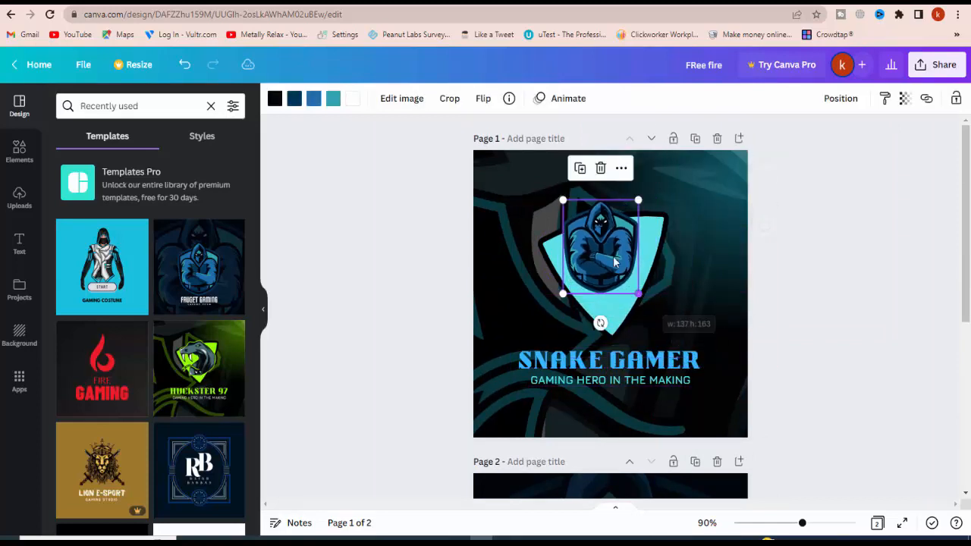
Recolour the medium blue areas of the hooded mascot on page 1 light blue
left_click(952, 260)
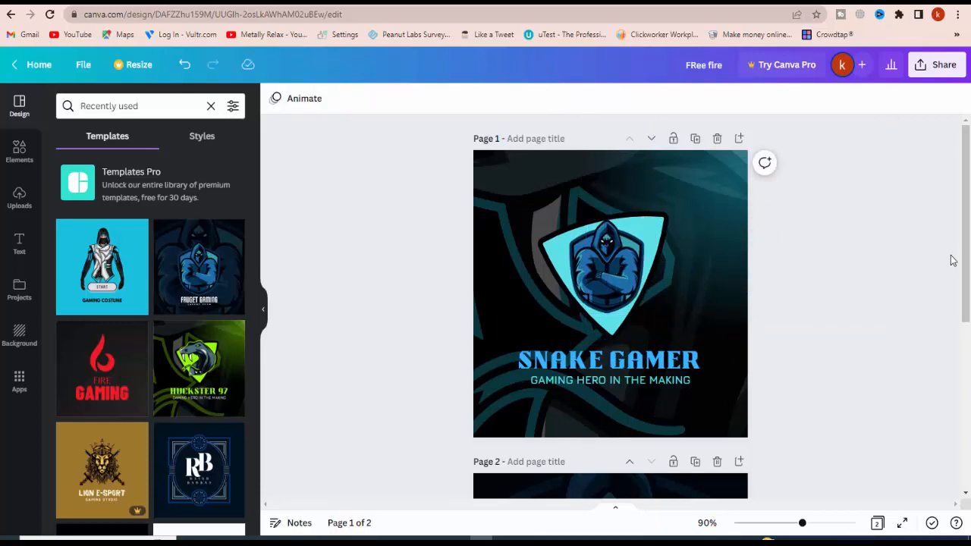
left_click(680, 244)
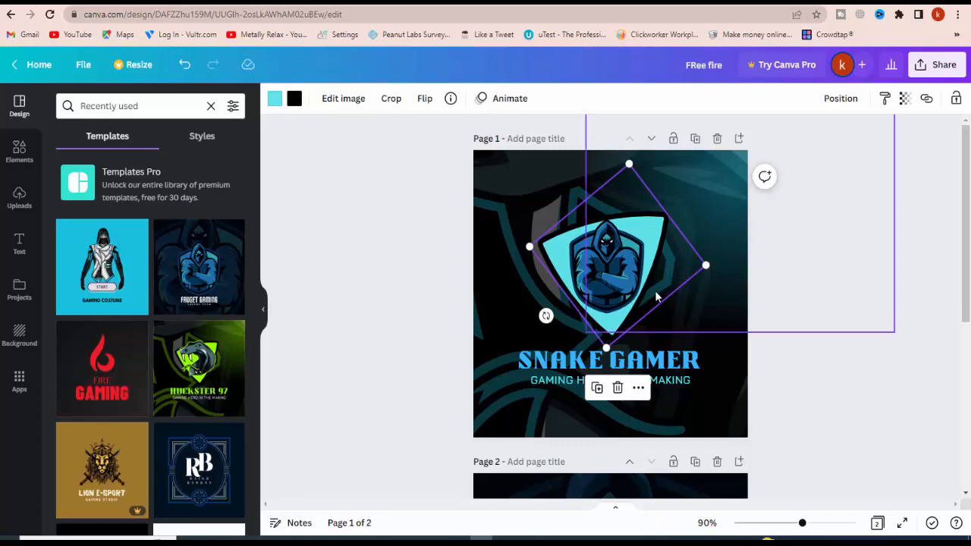
left_click(627, 285)
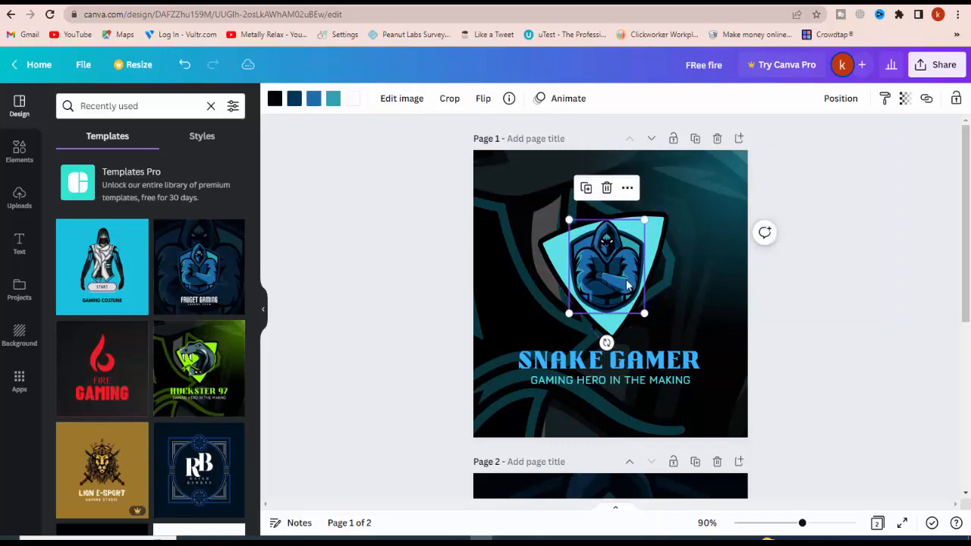
left_click(313, 99)
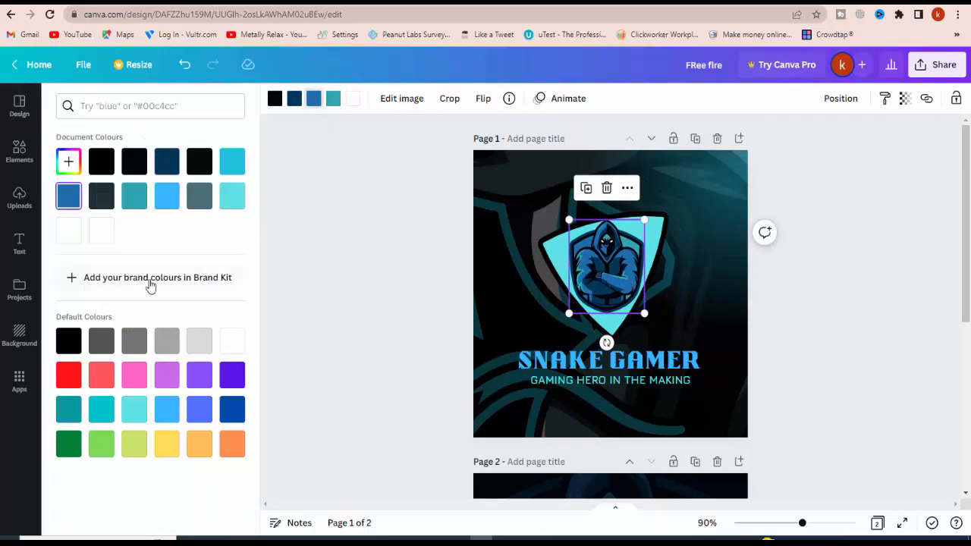
left_click(168, 199)
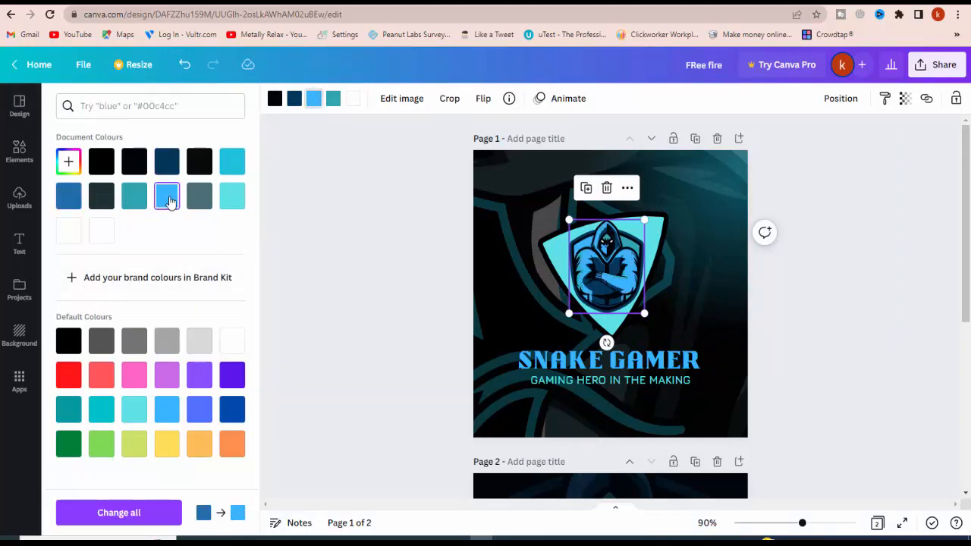
Recolour the dark navy areas of the hooded mascot bright red
left_click(295, 99)
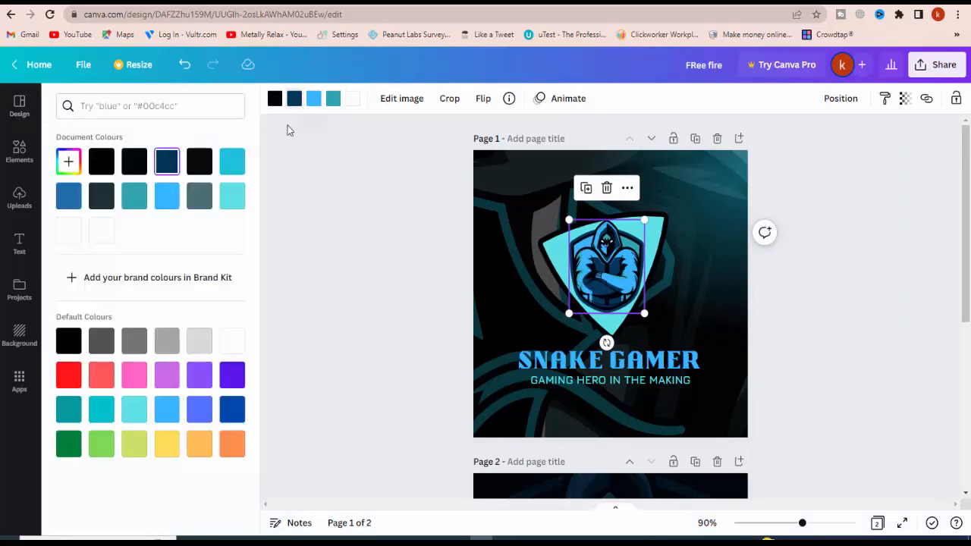
left_click(71, 374)
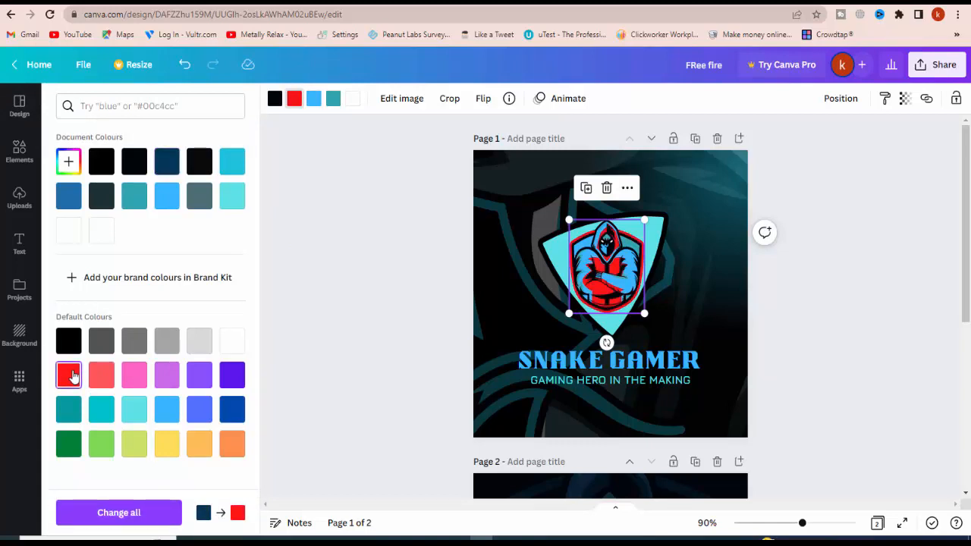
left_click(327, 200)
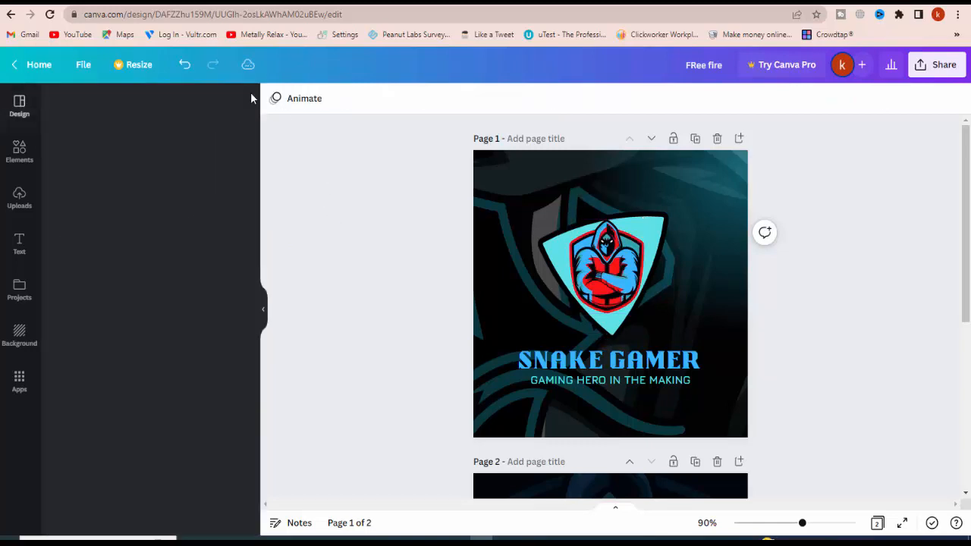
Try pink, purple, blue, orange, yellow, light green and teal on the mascot's light blue hood and arms, and settle on dark green
left_click(624, 282)
left_click(313, 98)
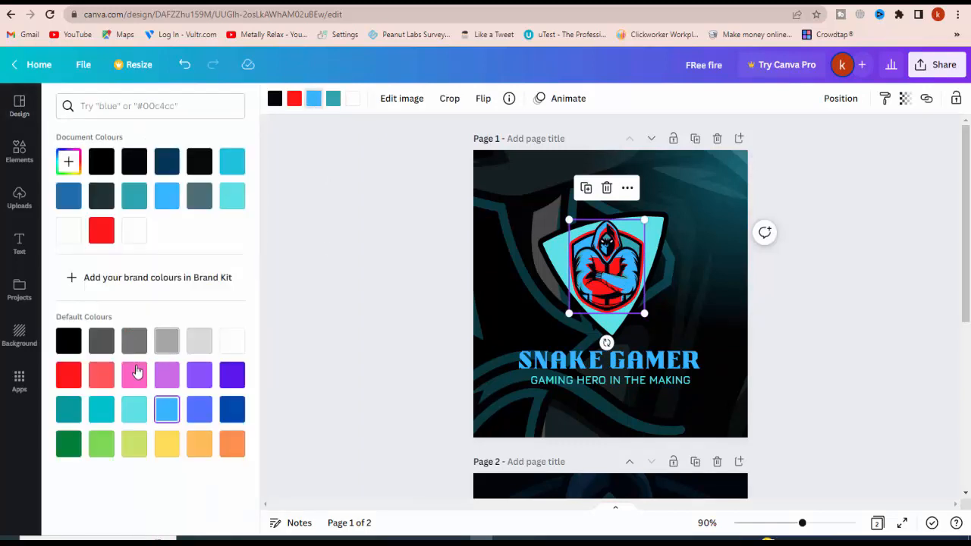
left_click(135, 374)
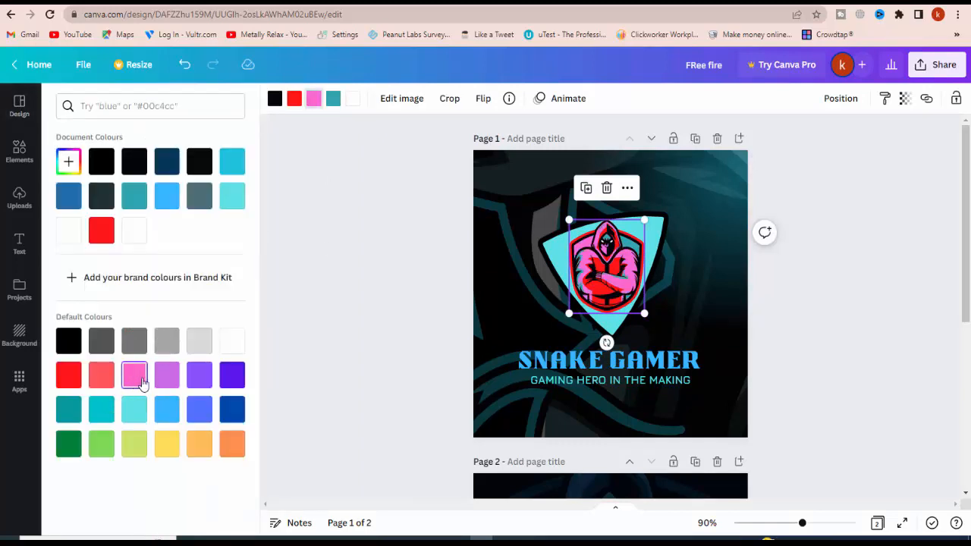
left_click(166, 375)
left_click(199, 375)
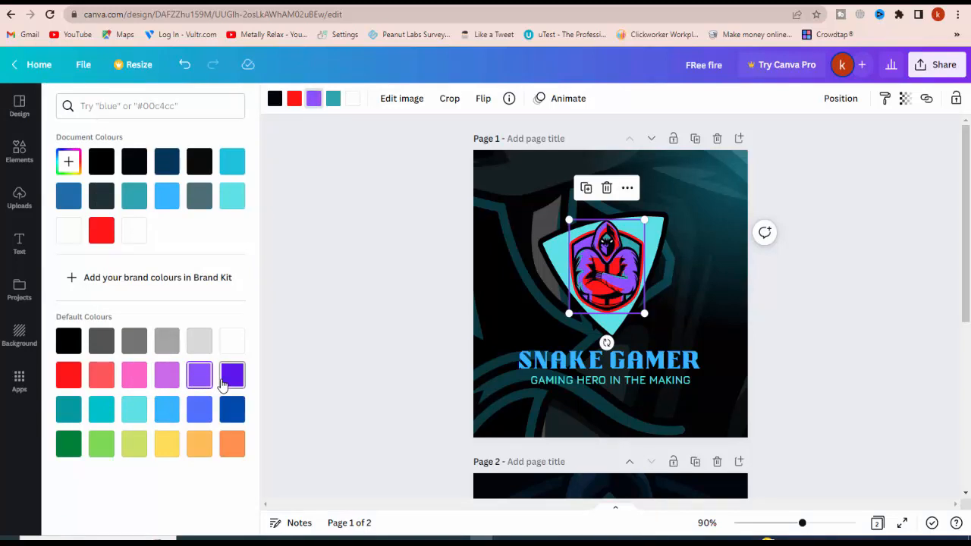
left_click(225, 383)
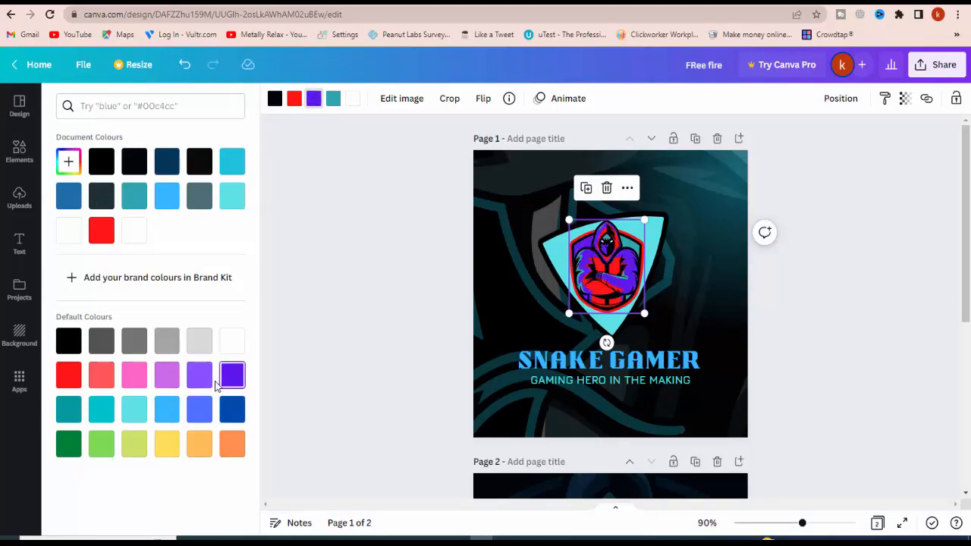
left_click(227, 409)
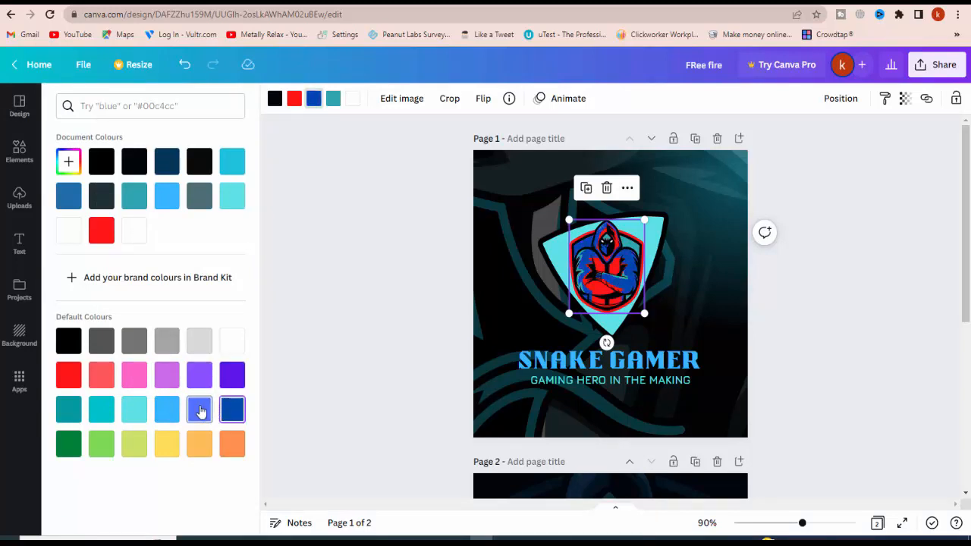
left_click(199, 410)
left_click(231, 412)
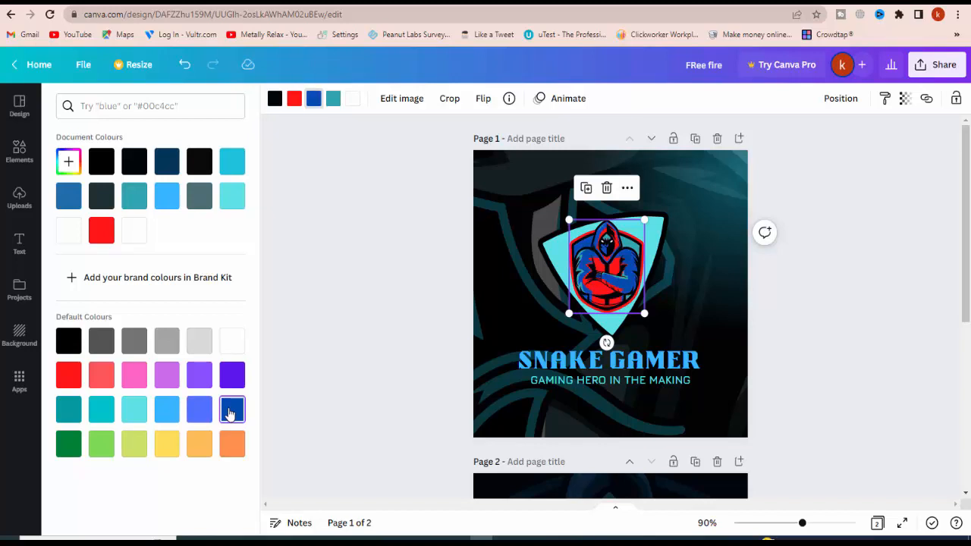
left_click(199, 445)
left_click(164, 449)
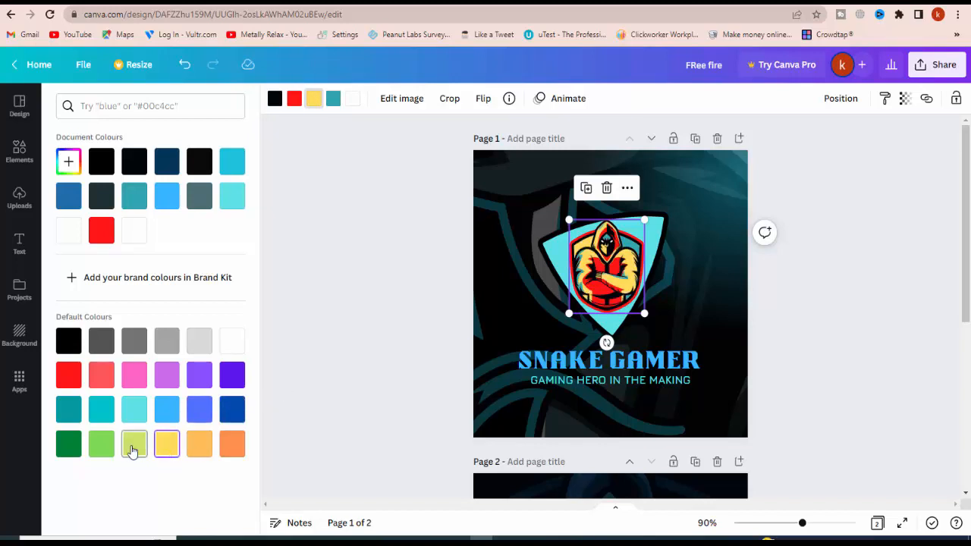
left_click(134, 445)
left_click(100, 445)
left_click(70, 449)
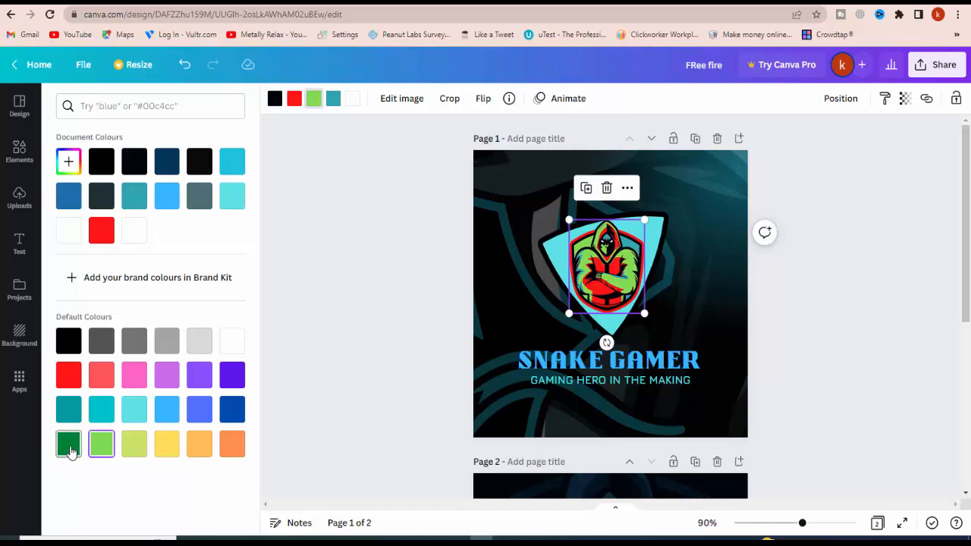
left_click(68, 409)
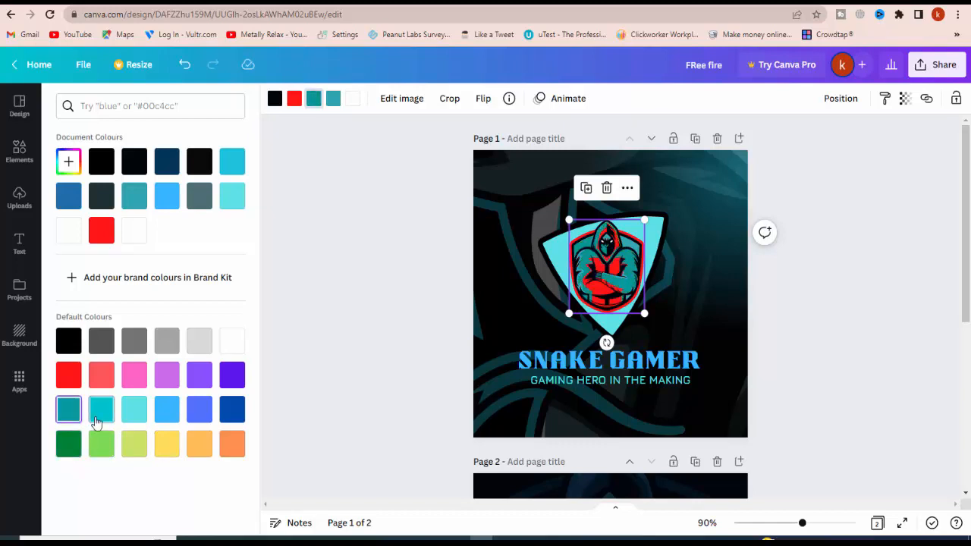
left_click(69, 445)
left_click(318, 332)
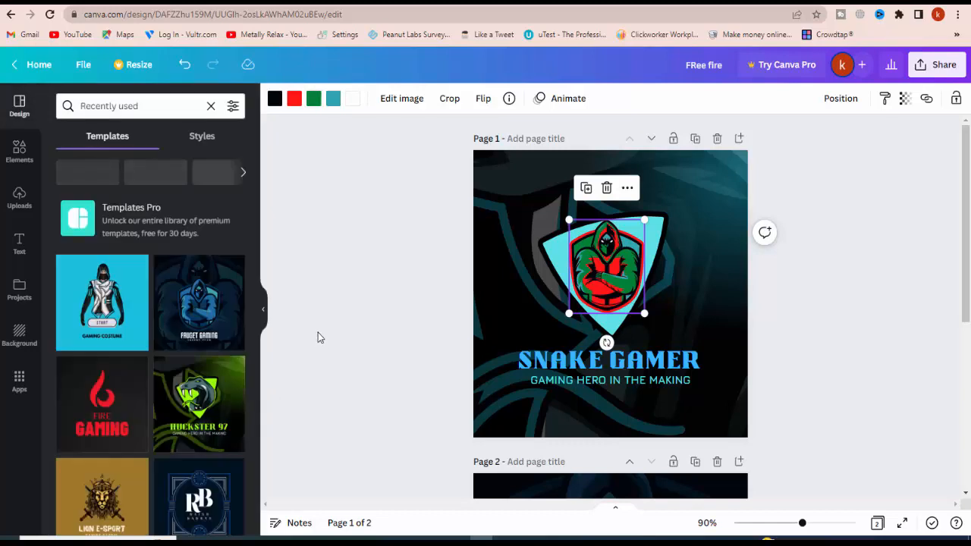
Recolour the teal accents of the hooded mascot dark green
left_click(634, 240)
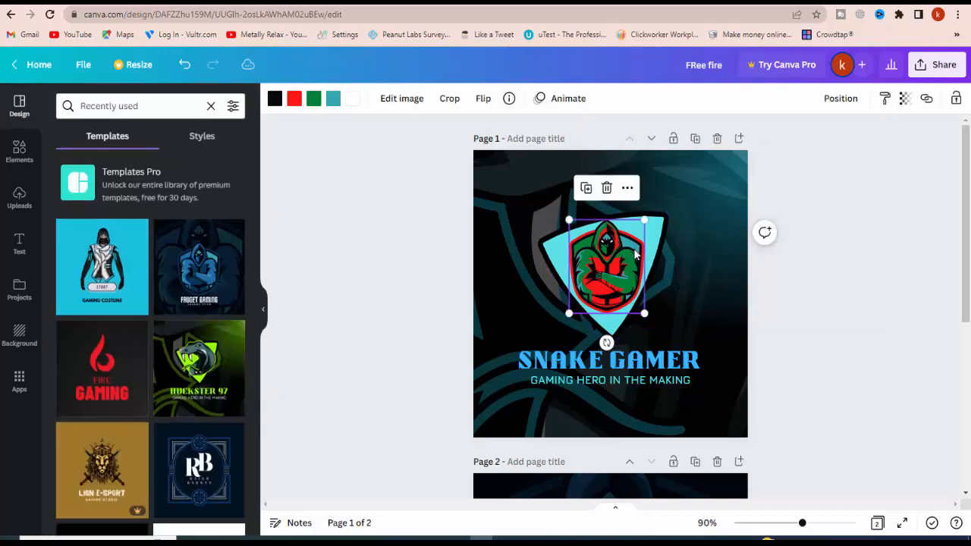
left_click(335, 104)
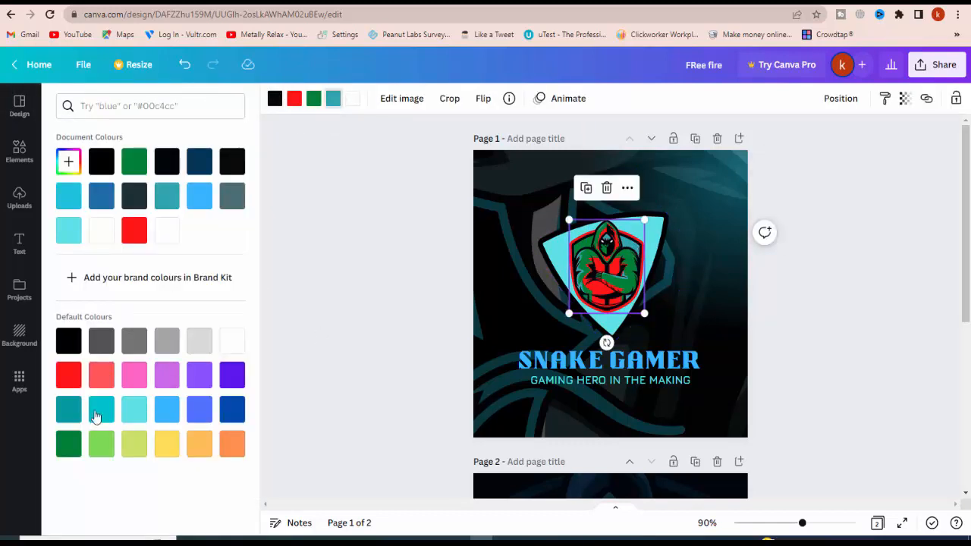
left_click(68, 445)
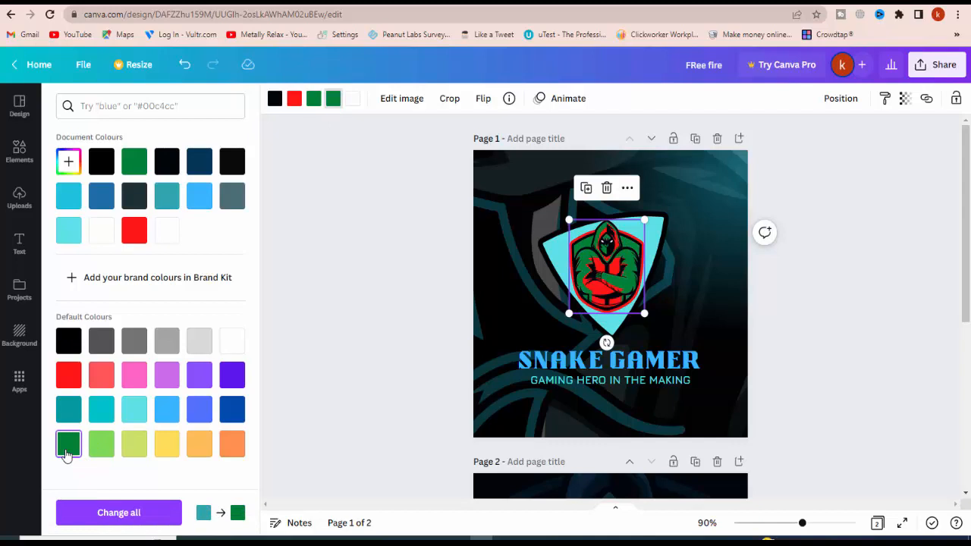
left_click(352, 334)
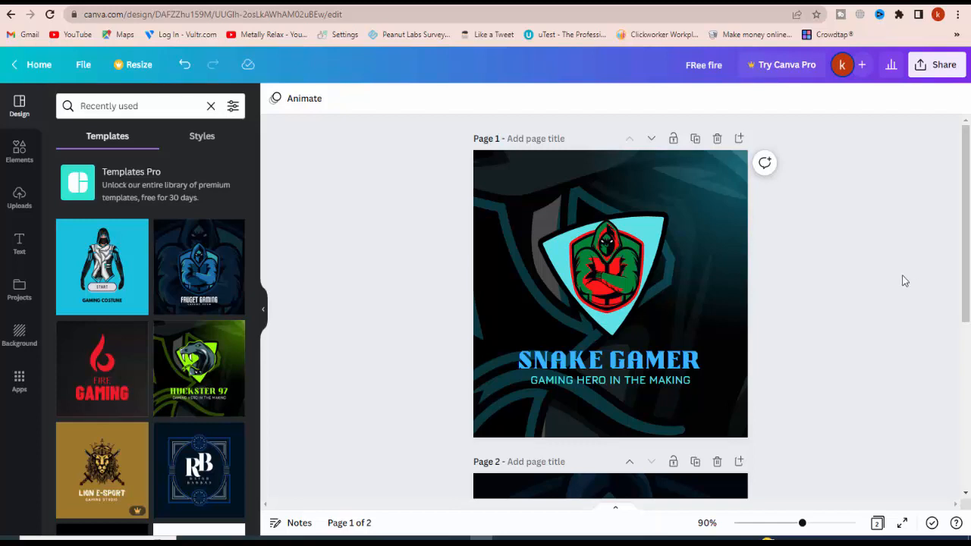
Change the text colour of the tagline GAMING HERO IN THE MAKING to dark green
left_click(598, 385)
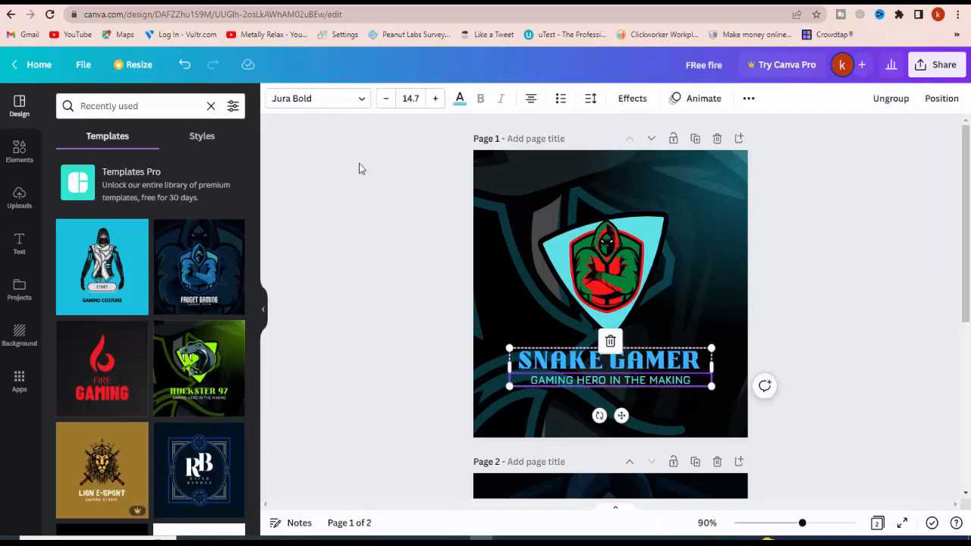
left_click(459, 98)
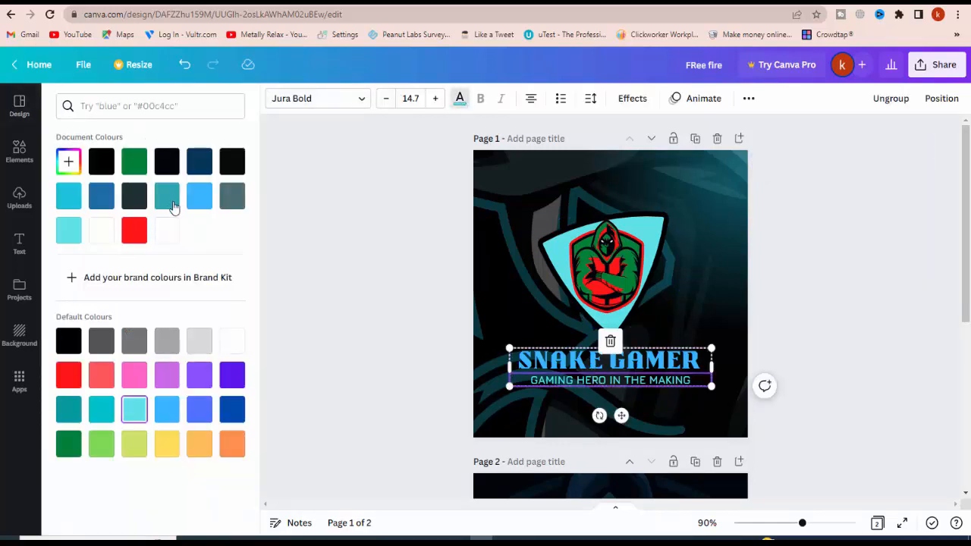
left_click(134, 161)
left_click(827, 326)
Change the text colour of the SNAKE GAMER title to light green
left_click(578, 366)
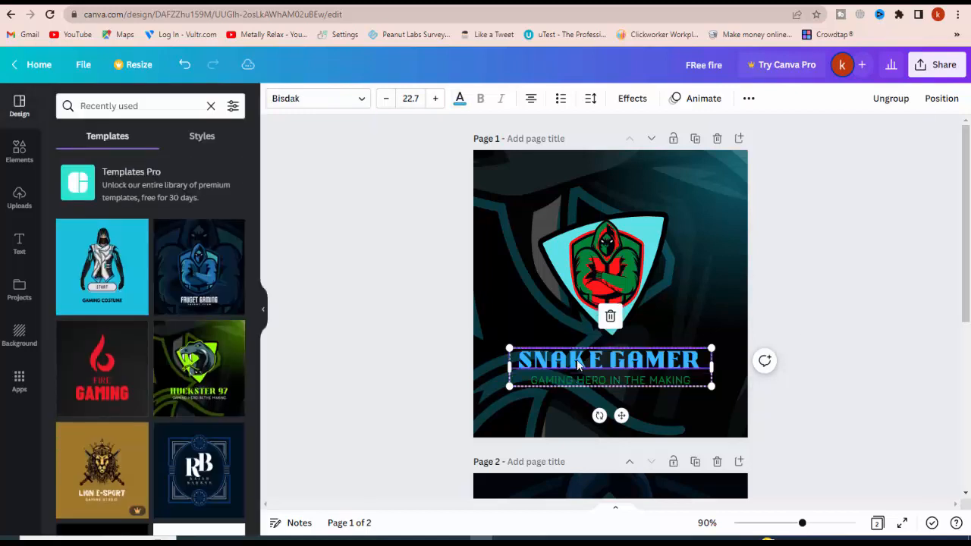
left_click(460, 100)
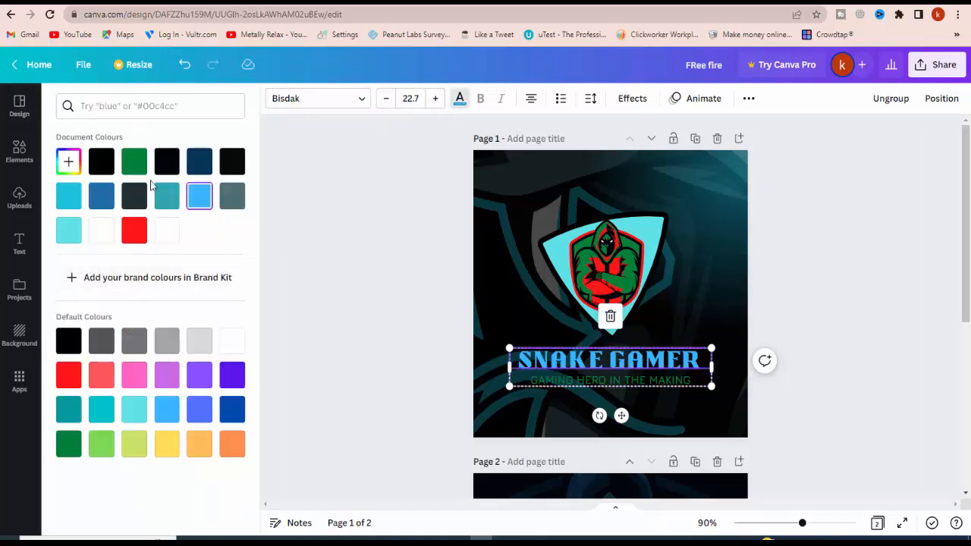
left_click(101, 448)
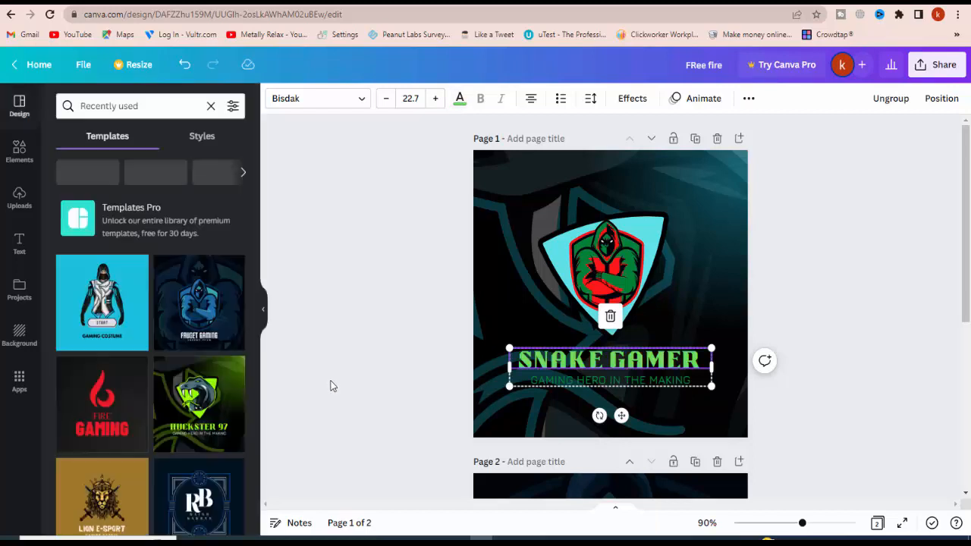
Recolour the cyan outlines of the large background figure on page 1 dark green
left_click(542, 206)
left_click(499, 211)
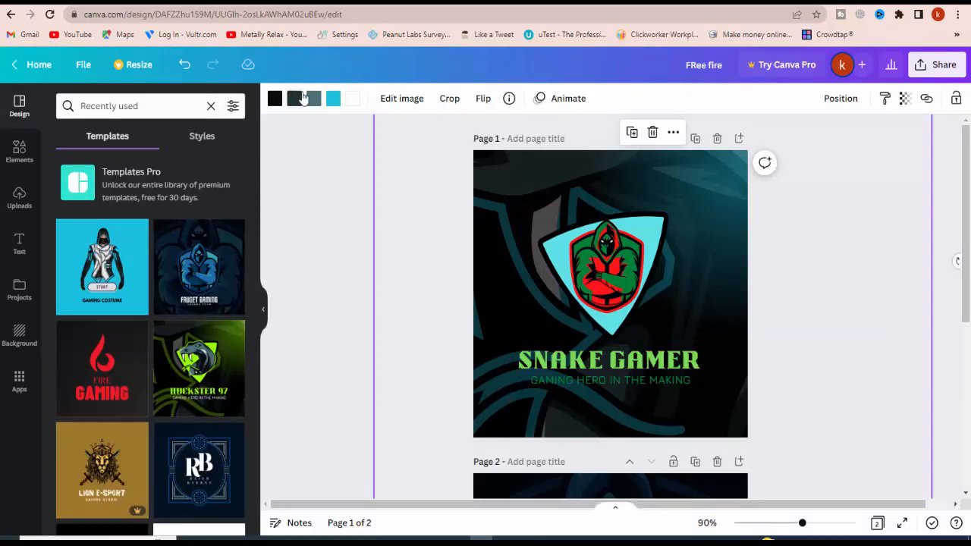
left_click(333, 101)
left_click(133, 159)
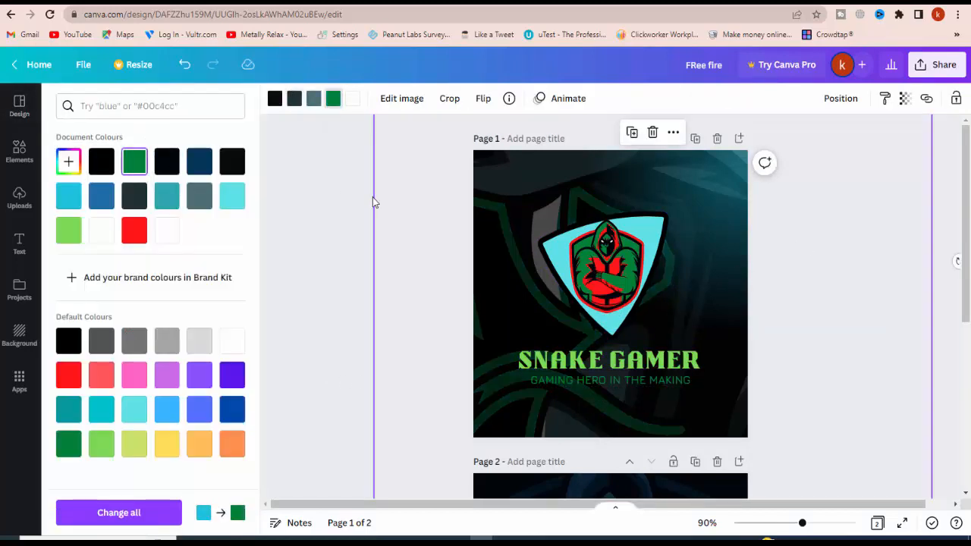
left_click(589, 201)
left_click(537, 184)
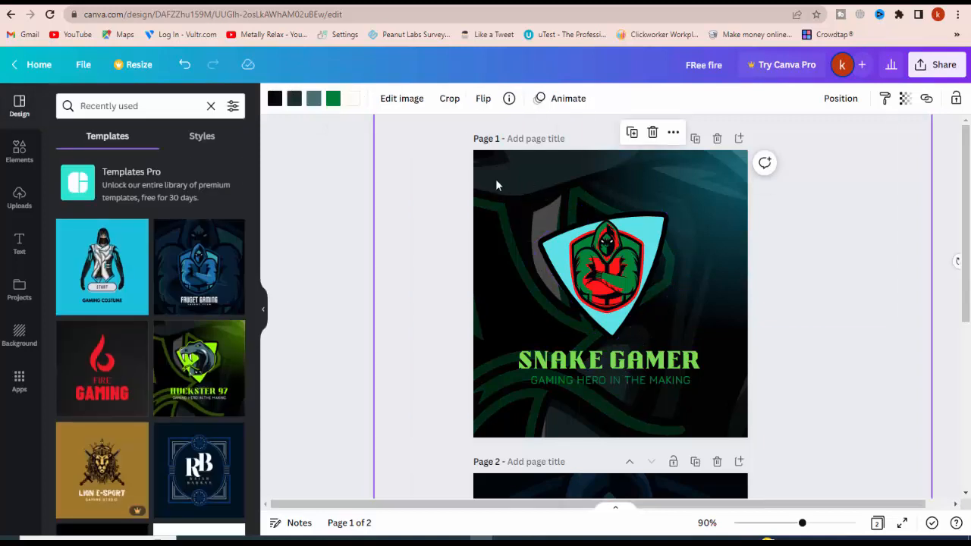
left_click(768, 241)
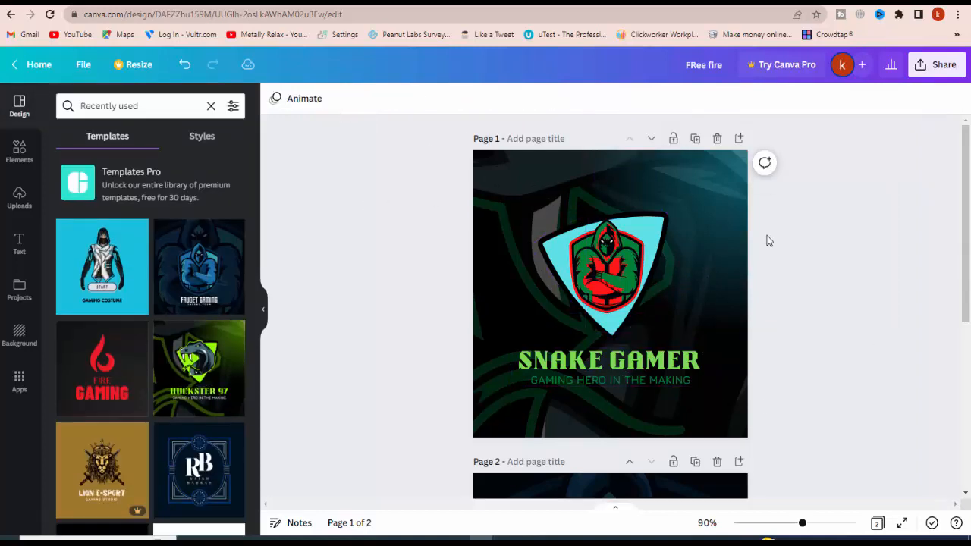
Set the third colour of the cyan glow graphic in the page 1 background to dark green
left_click(708, 180)
left_click(313, 99)
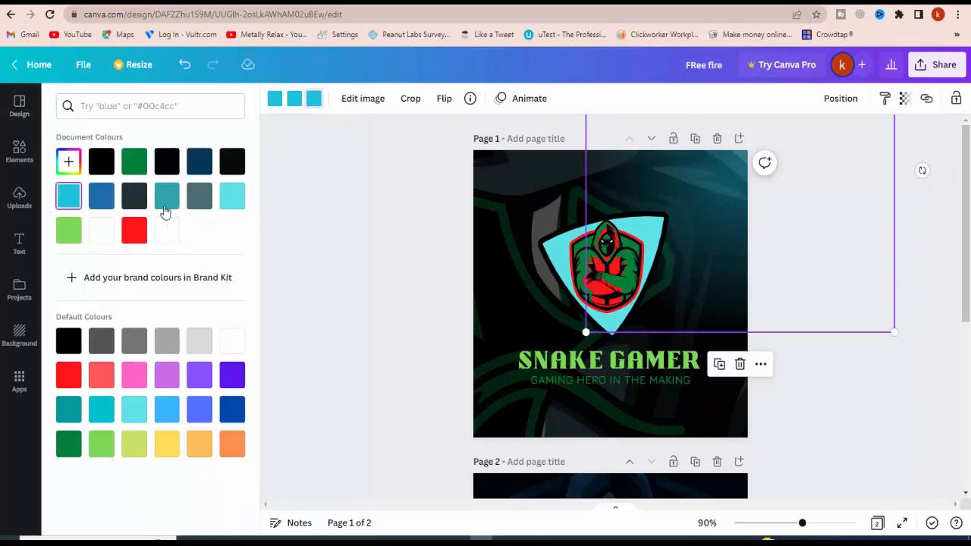
left_click(135, 160)
left_click(622, 177)
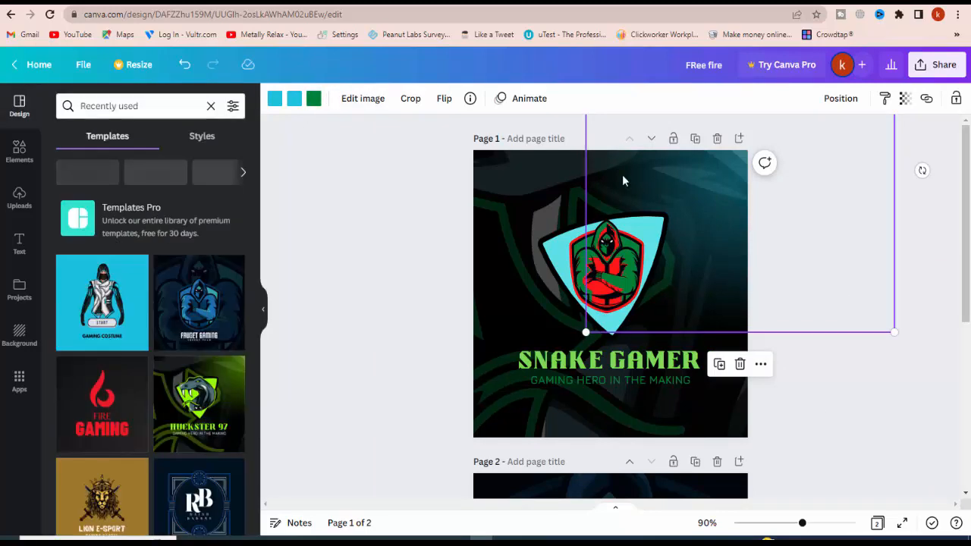
Recolour the grey-teal areas of the large background figure light green
left_click(531, 180)
left_click(313, 100)
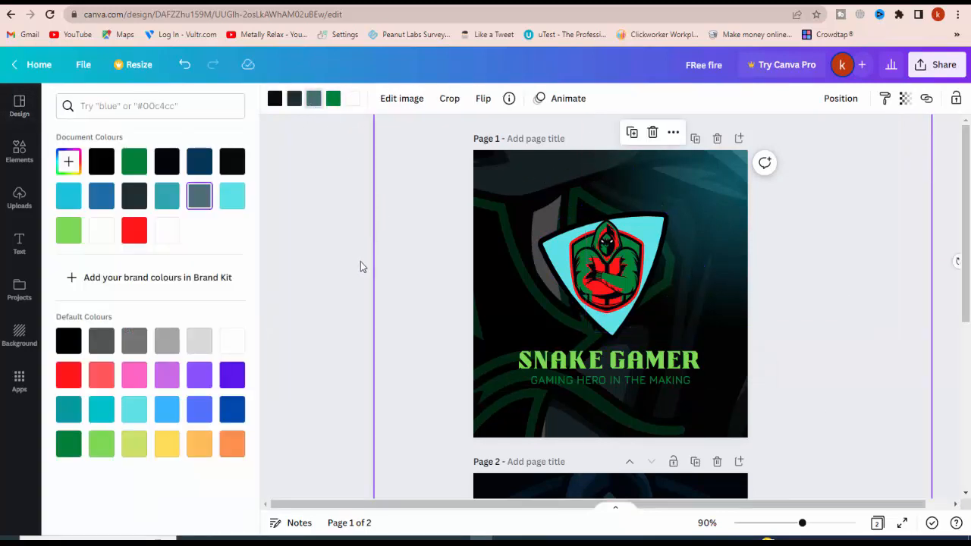
left_click(67, 231)
left_click(459, 344)
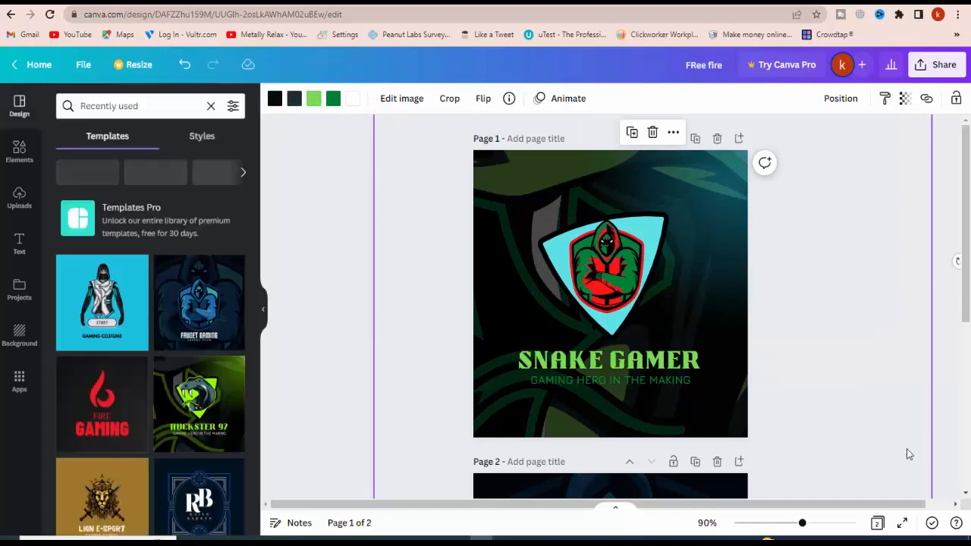
Recolour the cyan fill of the triangular shield behind the hooded mascot on page 1 light green
left_click(350, 337)
left_click(725, 394)
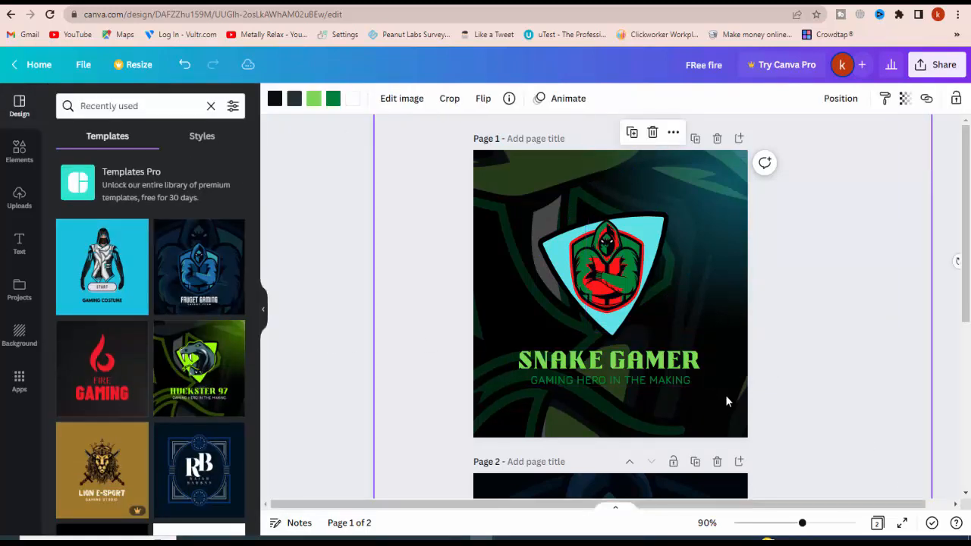
left_click(335, 445)
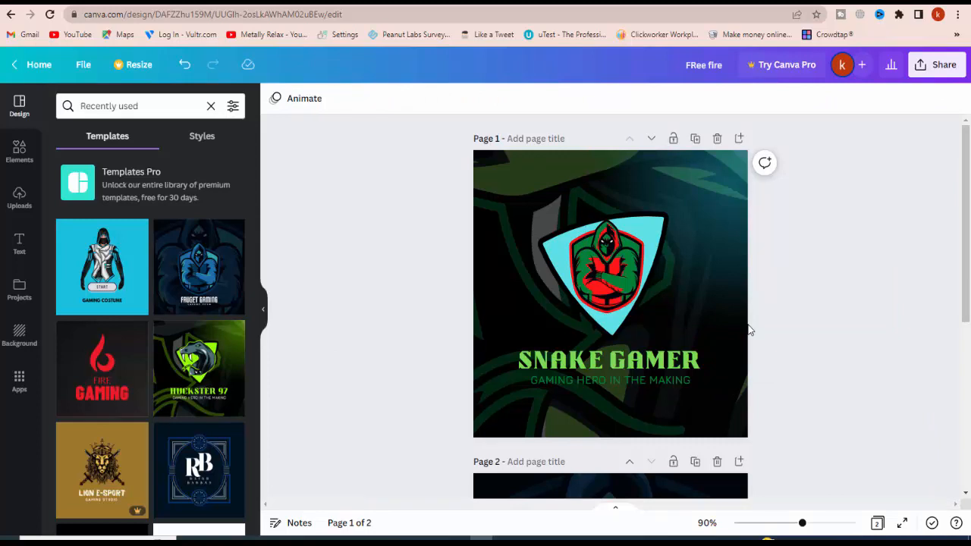
left_click(579, 255)
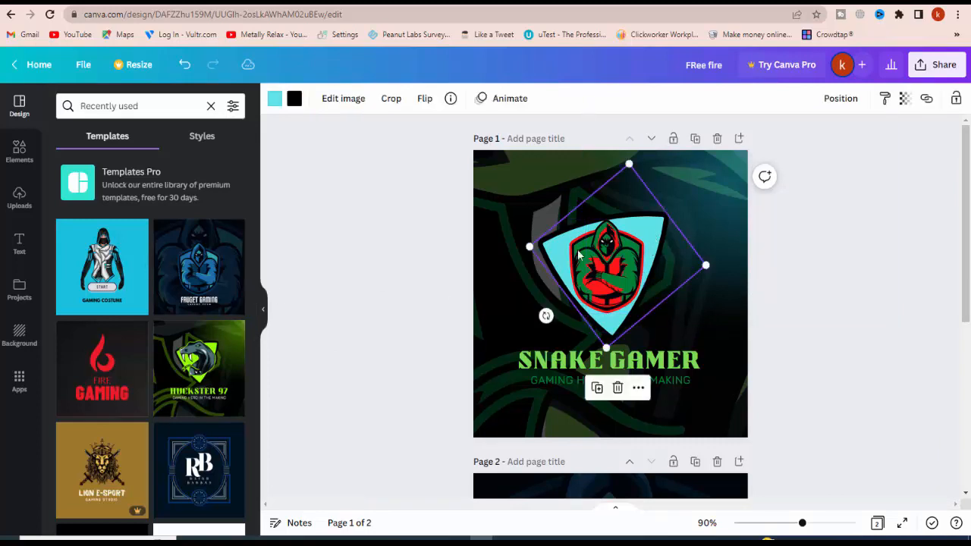
left_click(276, 99)
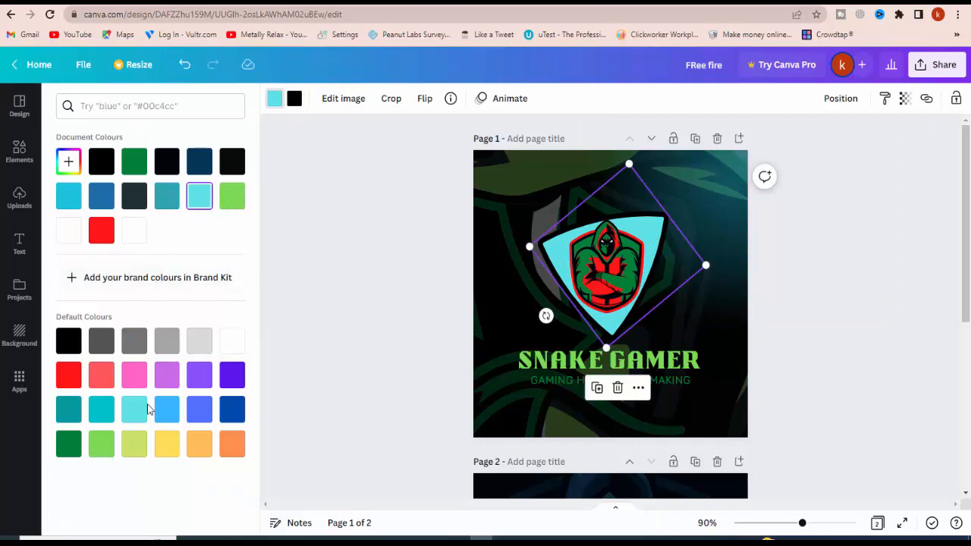
left_click(102, 447)
left_click(401, 321)
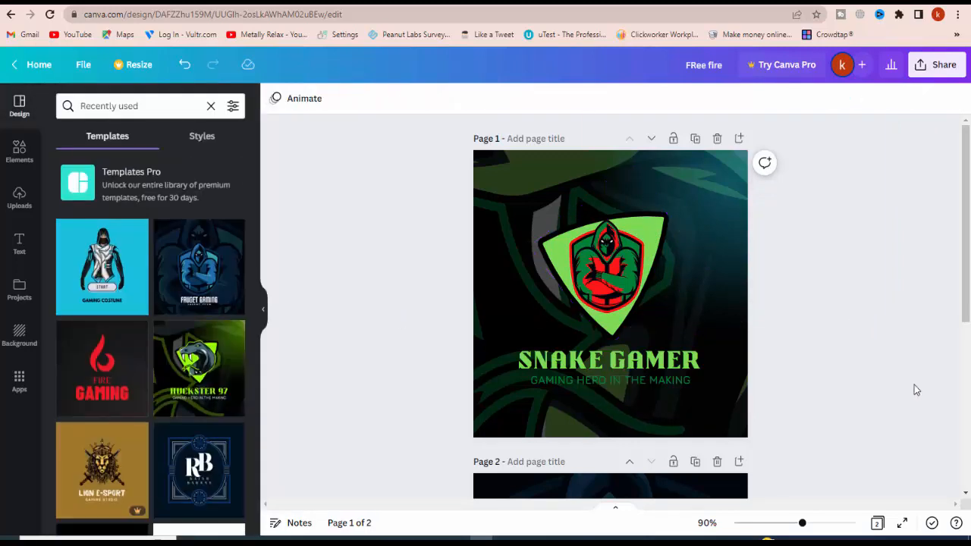
Delete page 2, which holds the blue FAUGET GAMING design, keeping only the SNAKE GAMER page
scroll(673, 374, "down", 3)
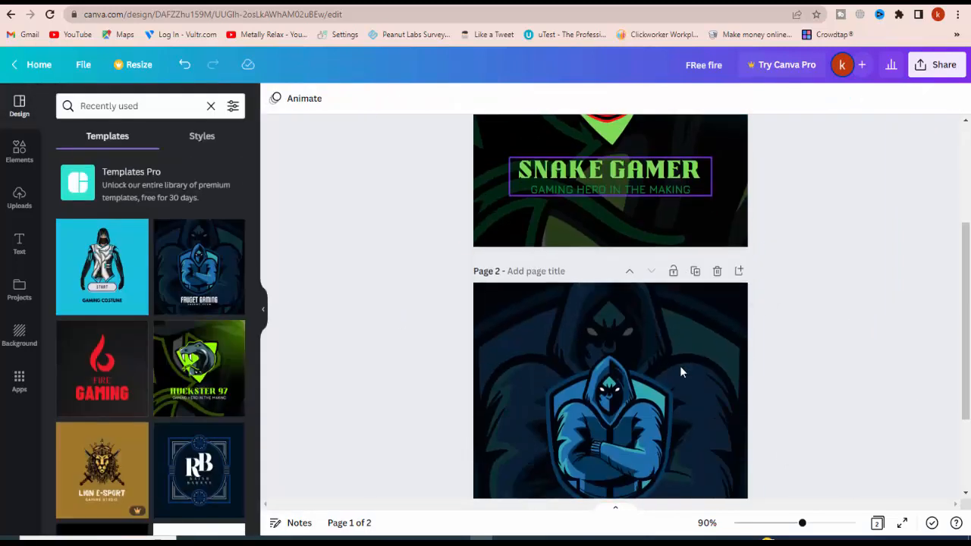
scroll(705, 338, "up", 1)
scroll(721, 338, "down", 3)
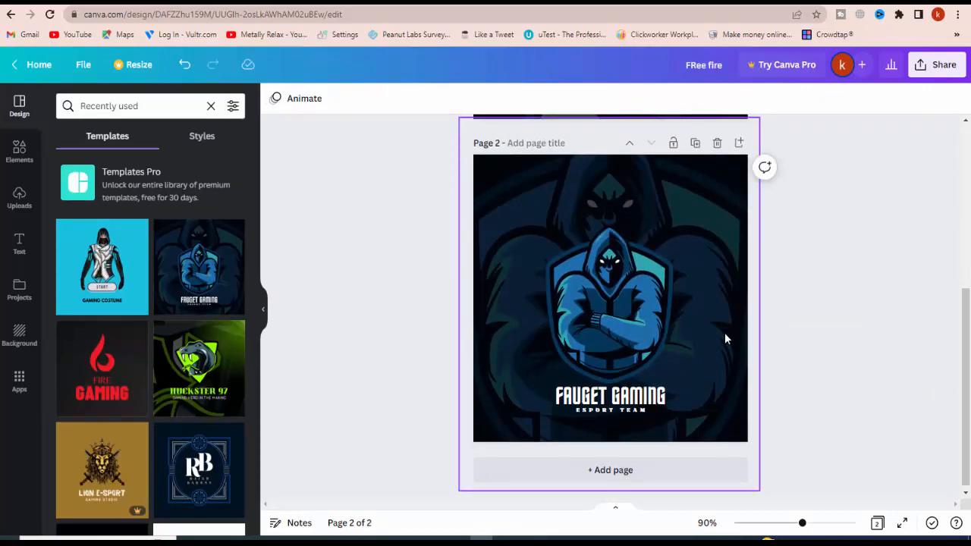
scroll(725, 336, "up", 3)
scroll(724, 337, "down", 4)
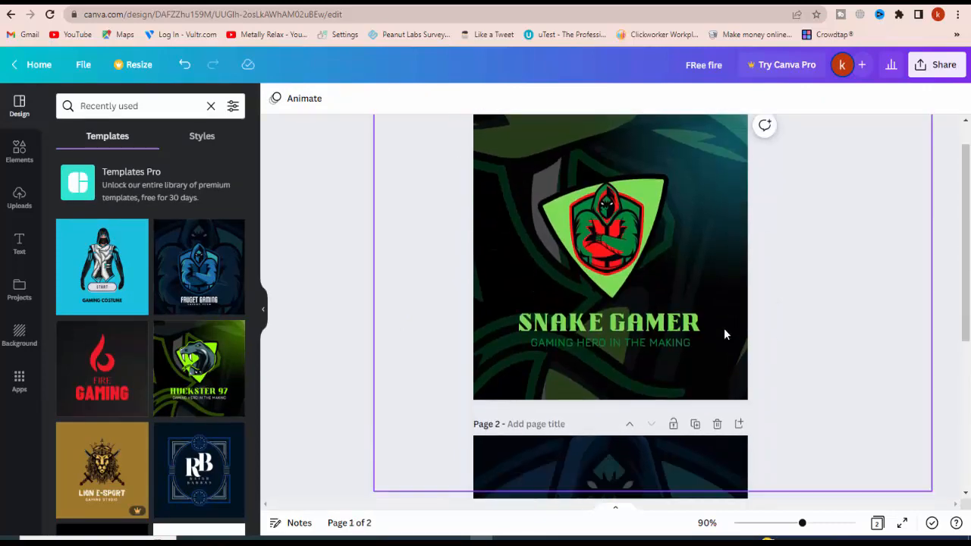
left_click(715, 207)
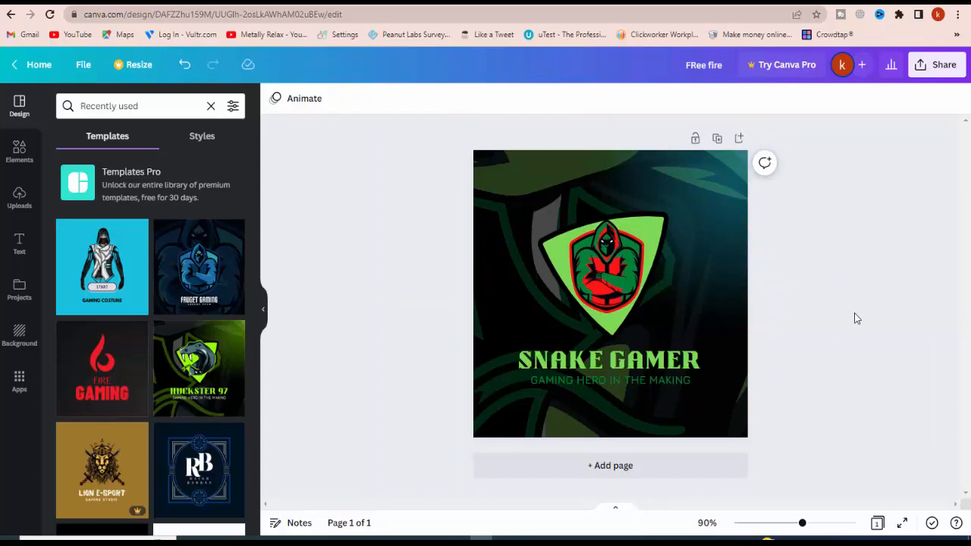
Download the SNAKE GAMER design as a JPG file and dismiss the download notice
left_click(930, 73)
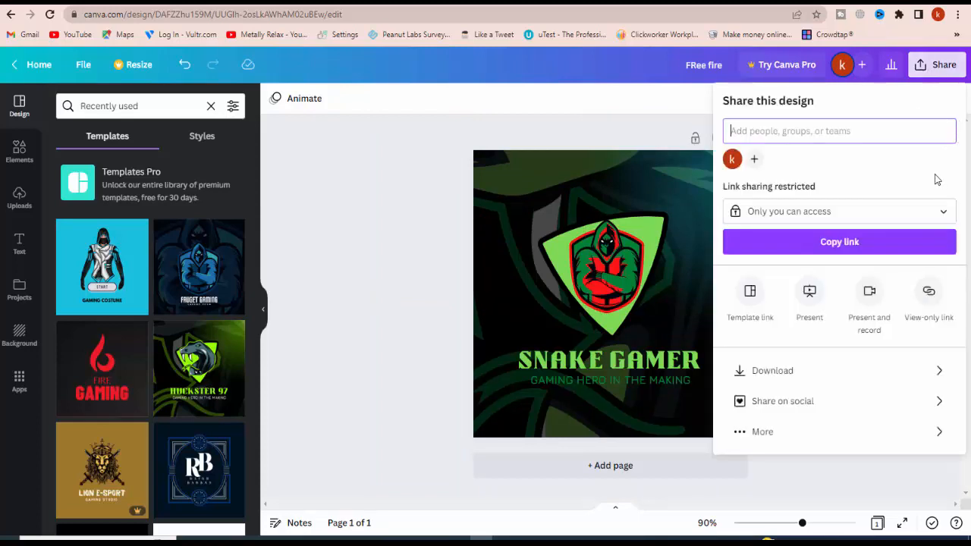
left_click(900, 369)
left_click(865, 154)
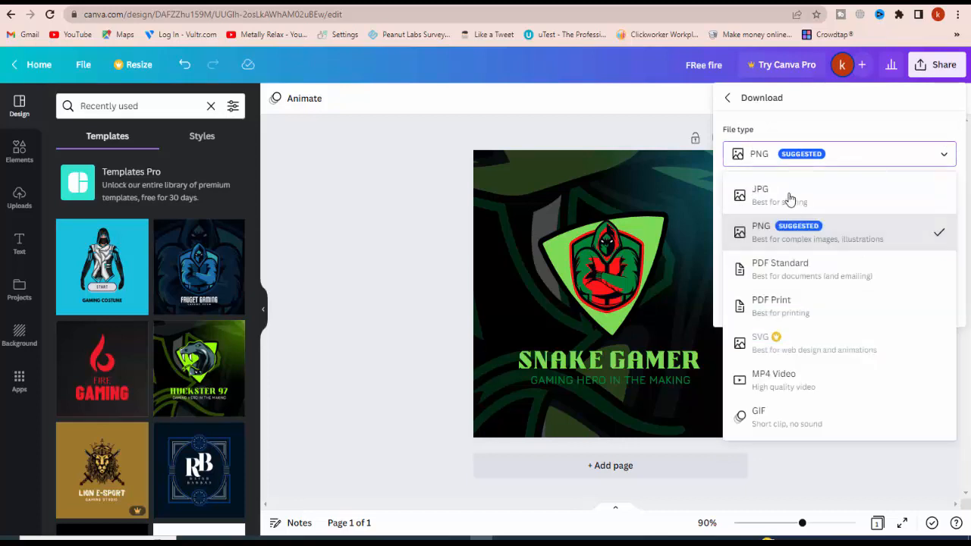
left_click(791, 193)
left_click(890, 317)
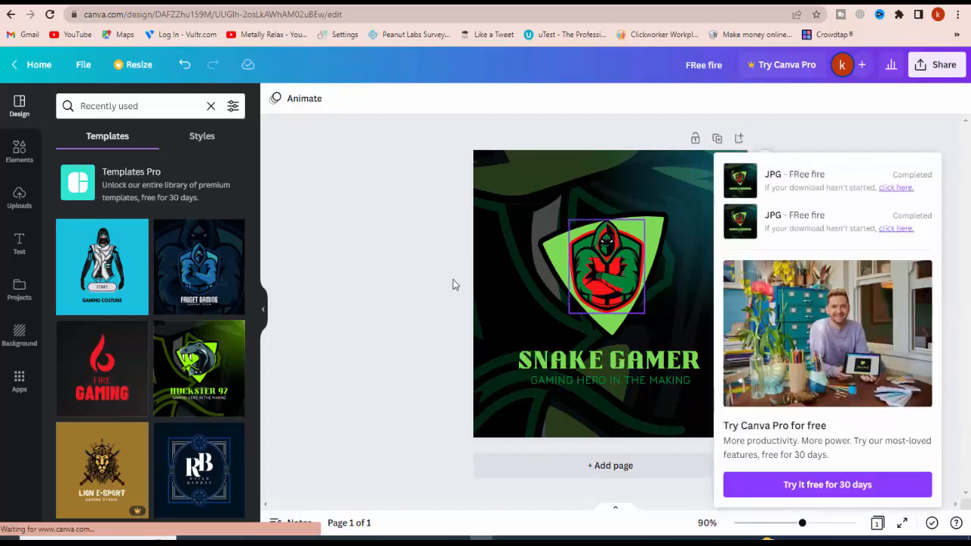
left_click(401, 312)
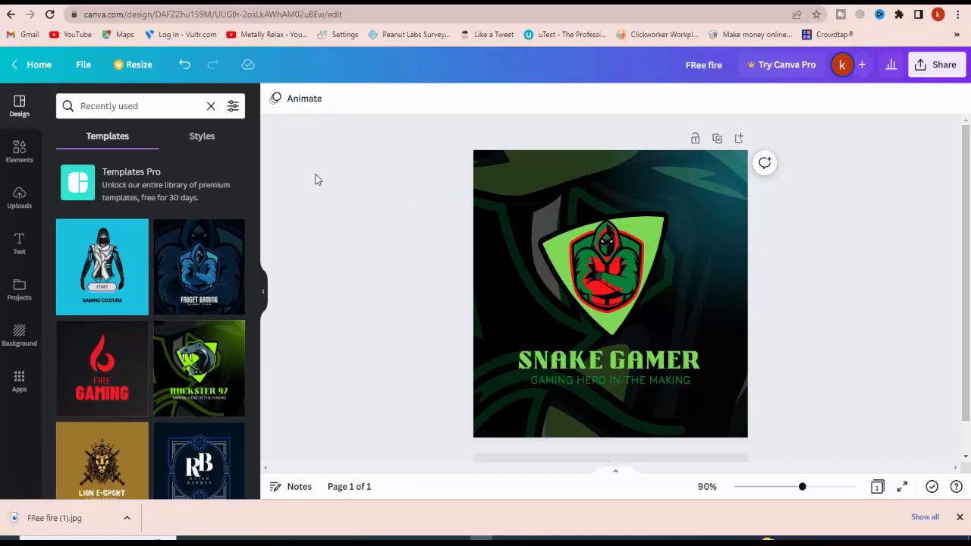
Open the downloaded image FRee fire (1).jpg to inspect the exported logo, and close the image viewer
left_click(116, 520)
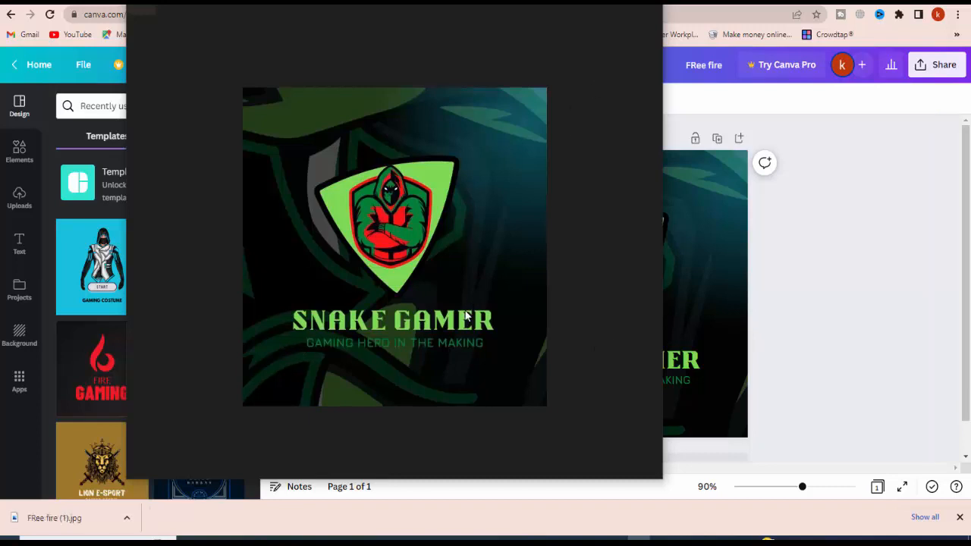
left_click(659, 6)
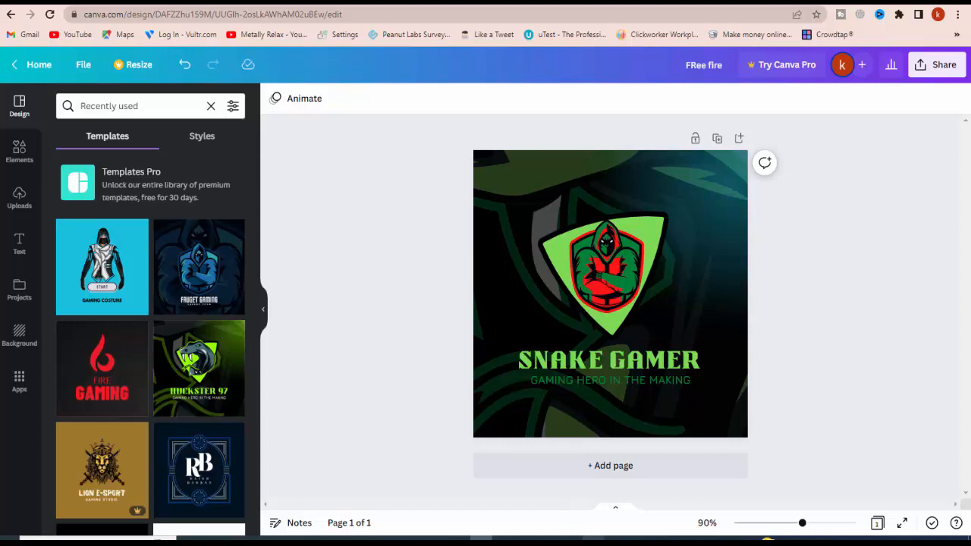
Apply the blue hooded FAUGET GAMING template to the SNAKE GAMER page
mouse_move(594, 540)
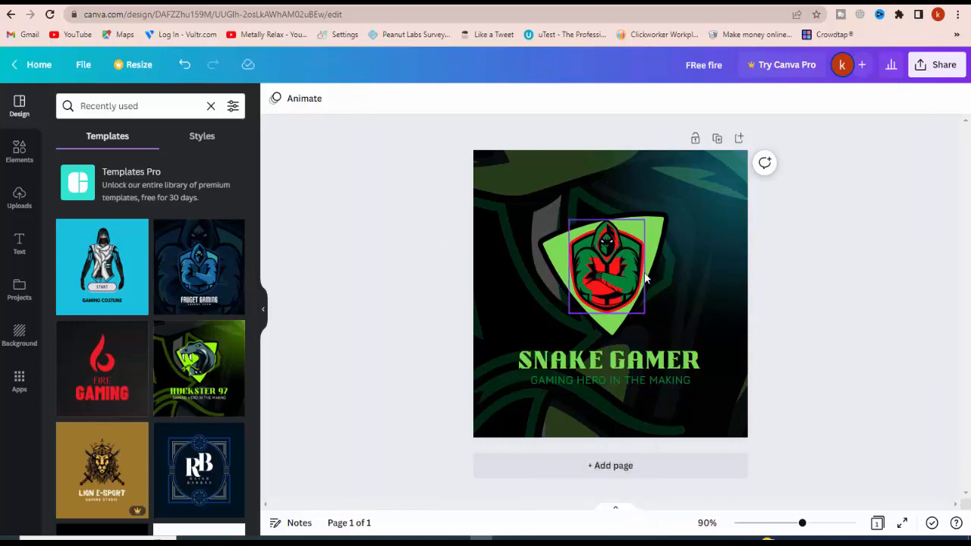
left_click(198, 258)
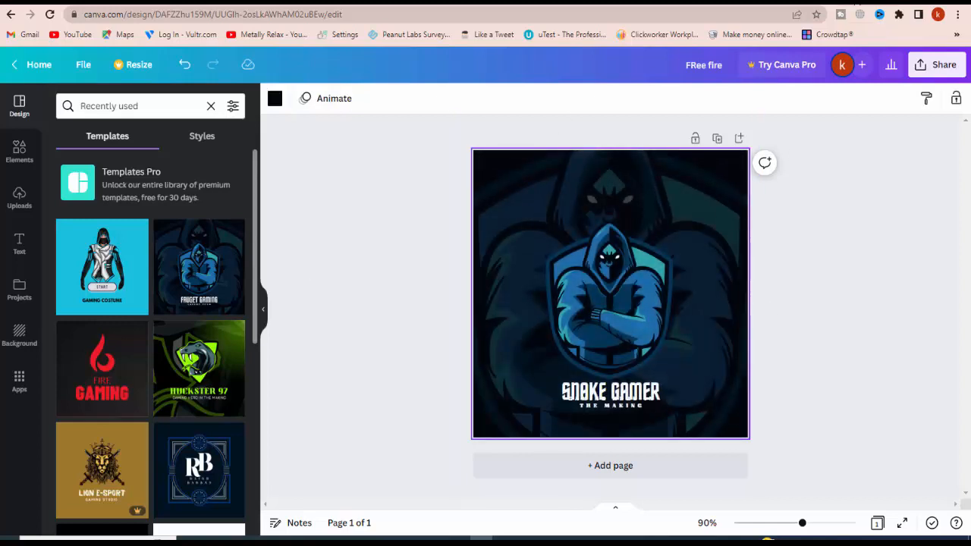
left_click(618, 540)
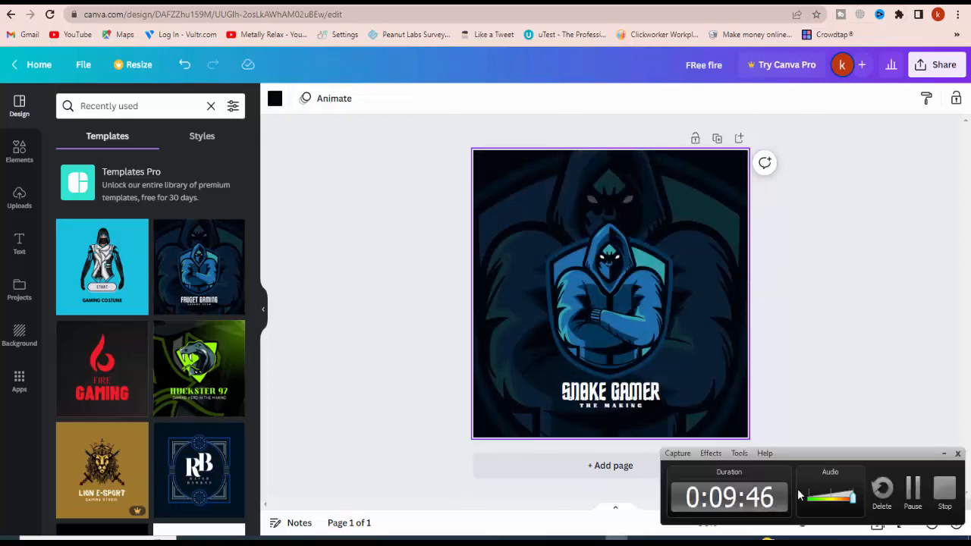